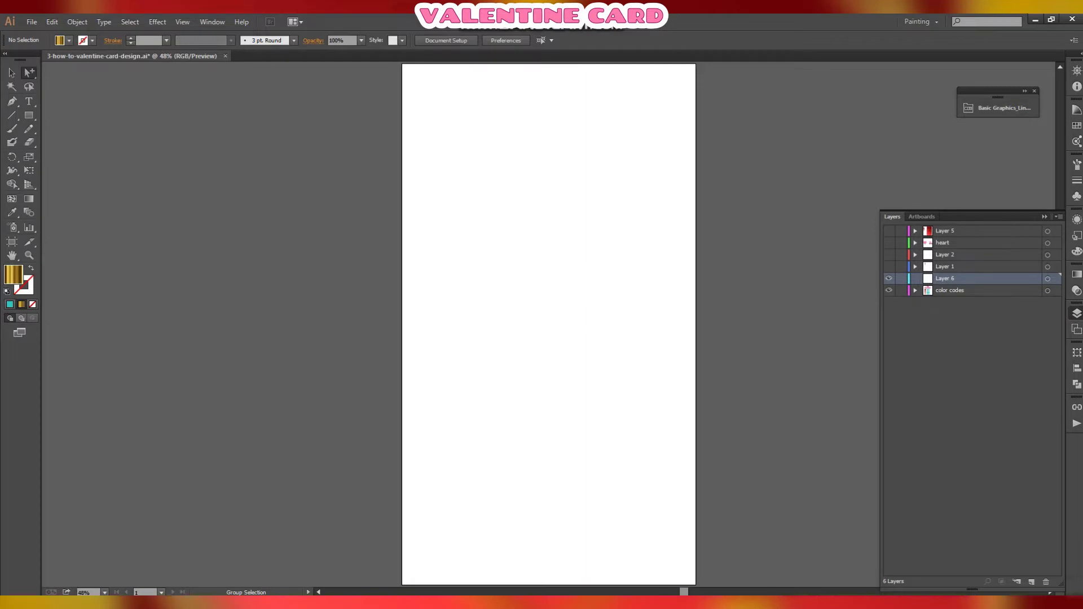
Step: Show the color codes layer and copy the group of six red swatch squares from its red sublayer
click(888, 290)
click(915, 290)
click(1047, 314)
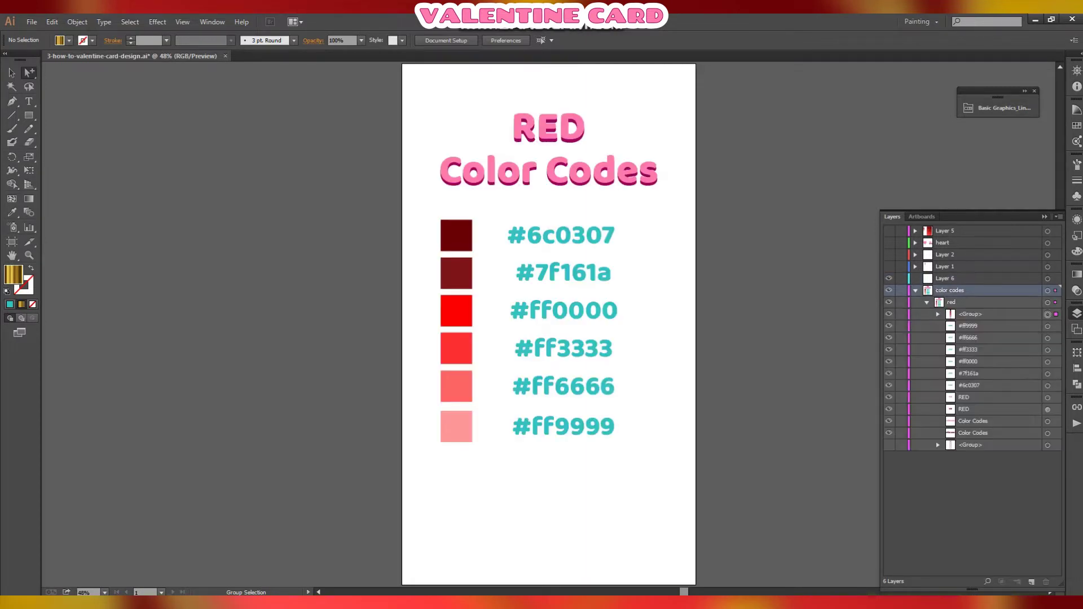
click(52, 22)
click(73, 80)
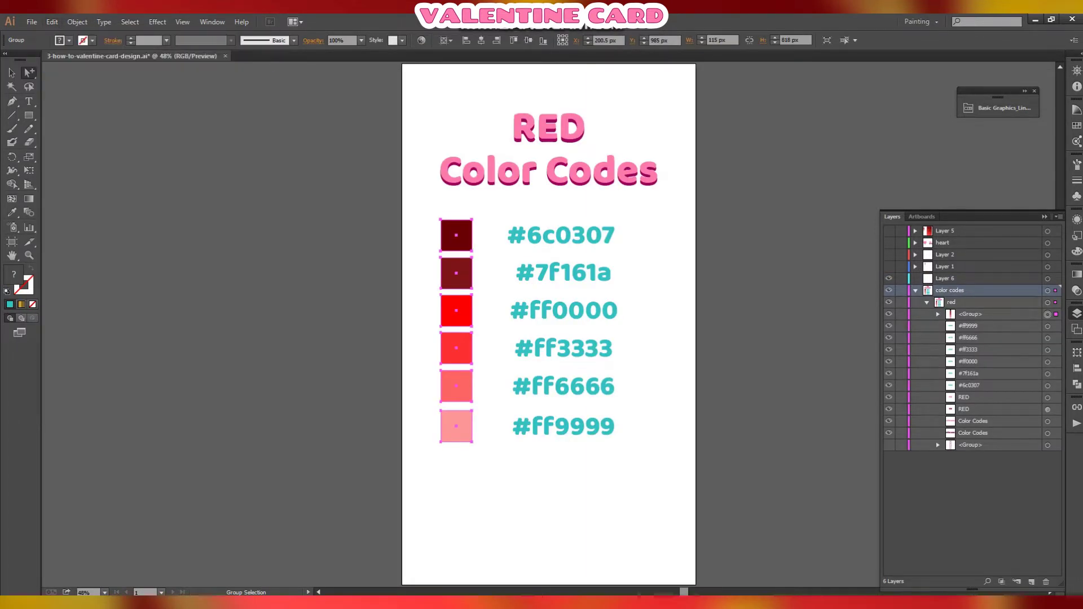
Step: Hide the color codes layer again and make Layer 6 the active layer
click(915, 290)
click(889, 290)
click(959, 279)
click(1044, 217)
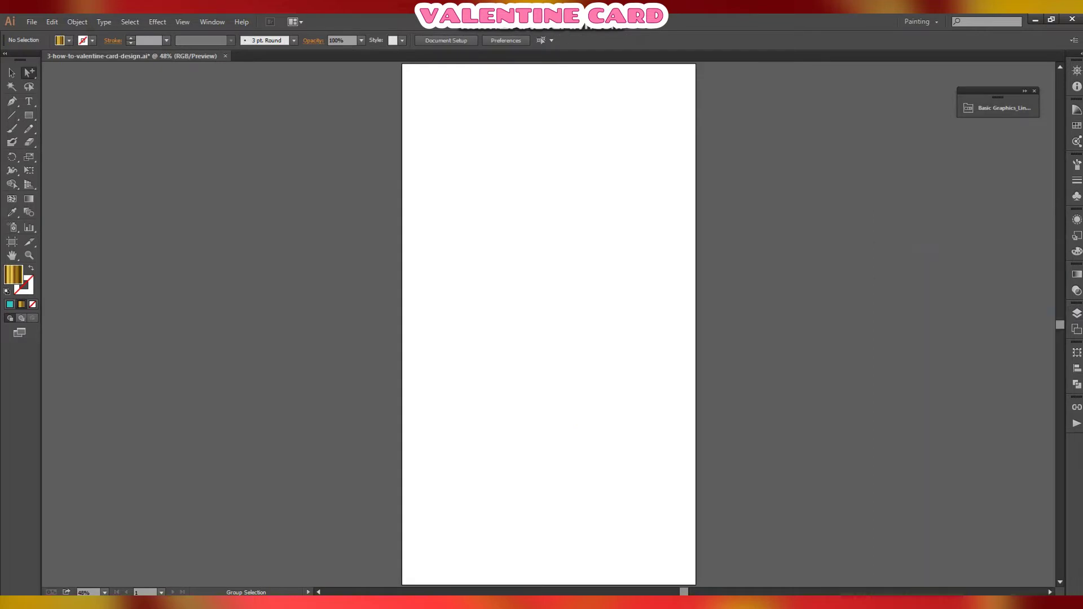
Step: Paste the red swatch group into Layer 6 and move it beside the artboard on its left
click(52, 22)
click(73, 94)
click(11, 73)
drag(558, 224, 293, 166)
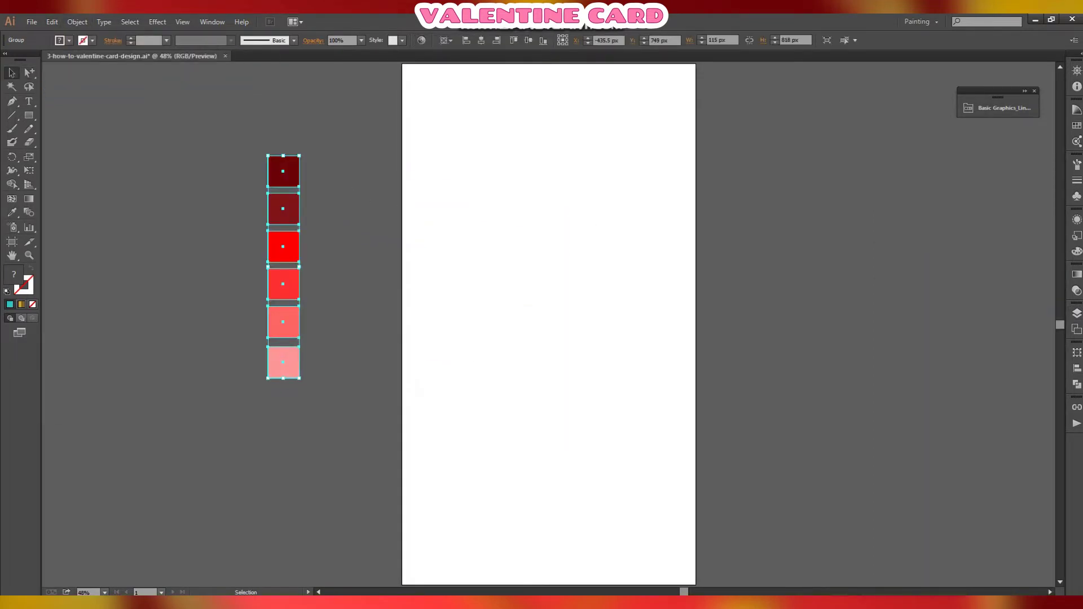
click(225, 155)
click(29, 73)
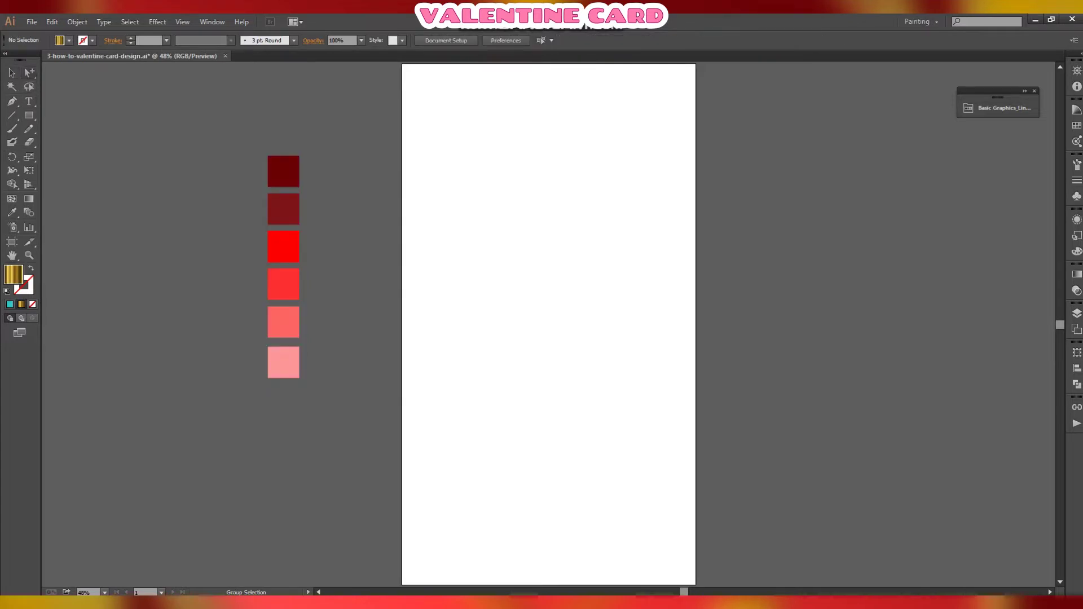
Step: Draw a 1080 x 1920 px rectangle covering the whole artboard, filled with the darkest red swatch, #6c0307
click(285, 169)
key(ctrl+shift+a)
key(m)
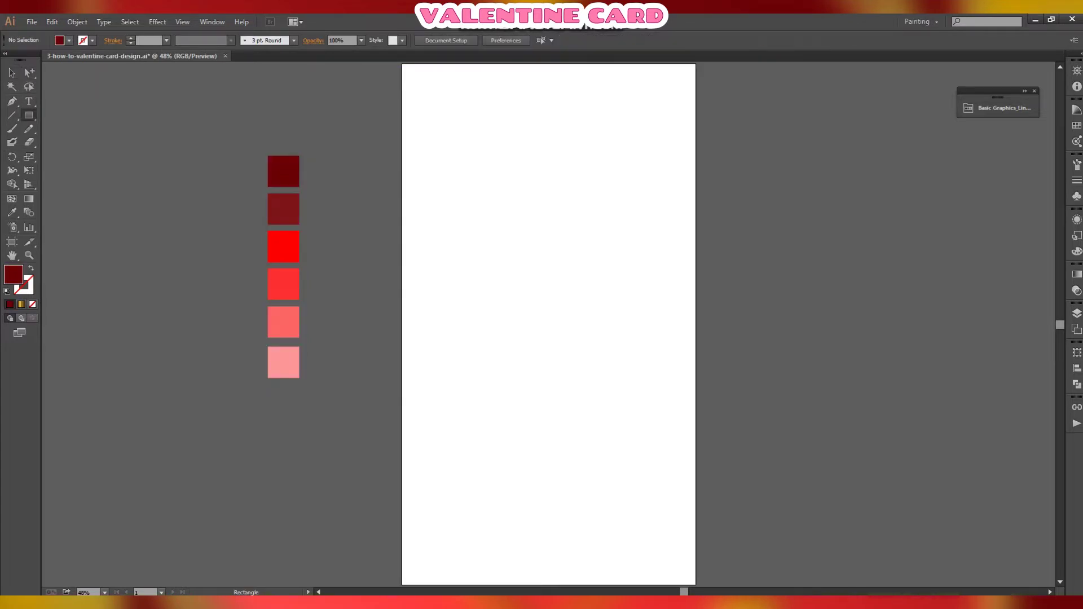
drag(401, 64, 696, 547)
scroll(696, 546, up, 6)
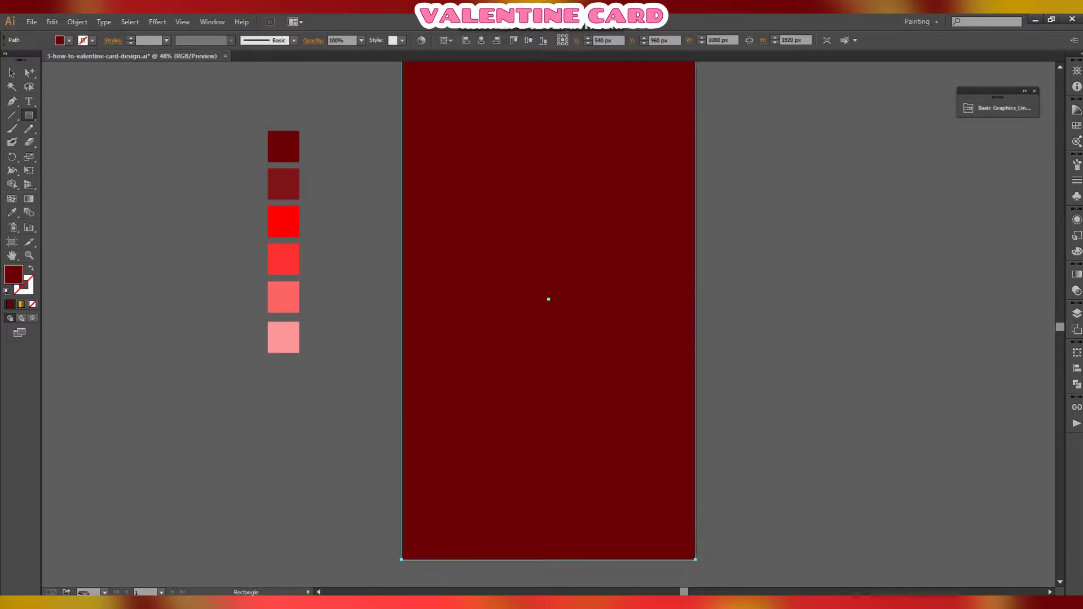
Step: Fill the background rectangle with the white-to-black linear gradient preset
key(v)
key(ctrl+shift+a)
click(548, 367)
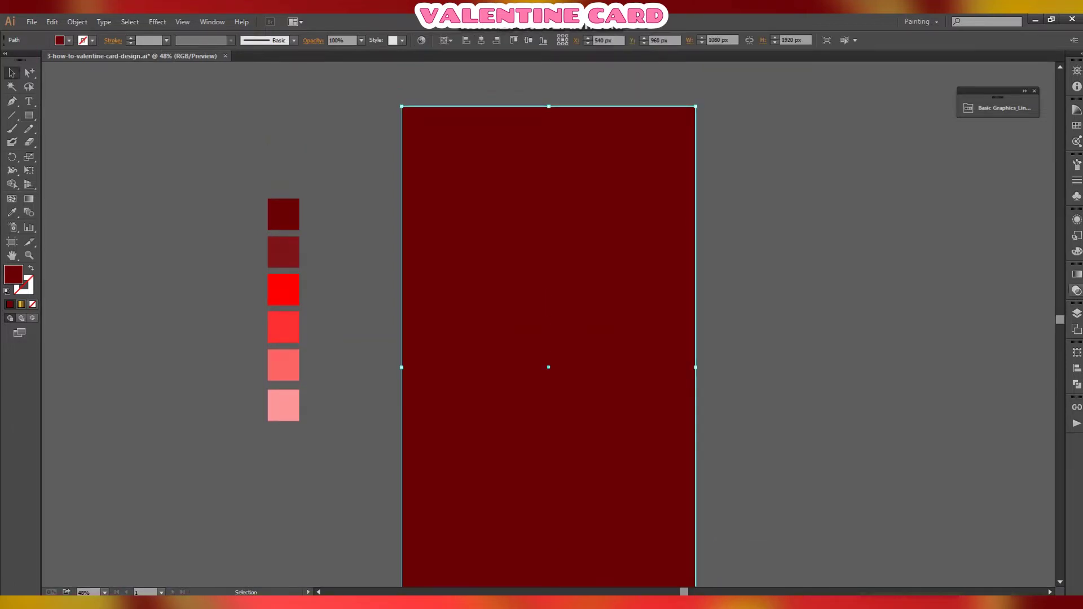
click(1077, 275)
click(953, 284)
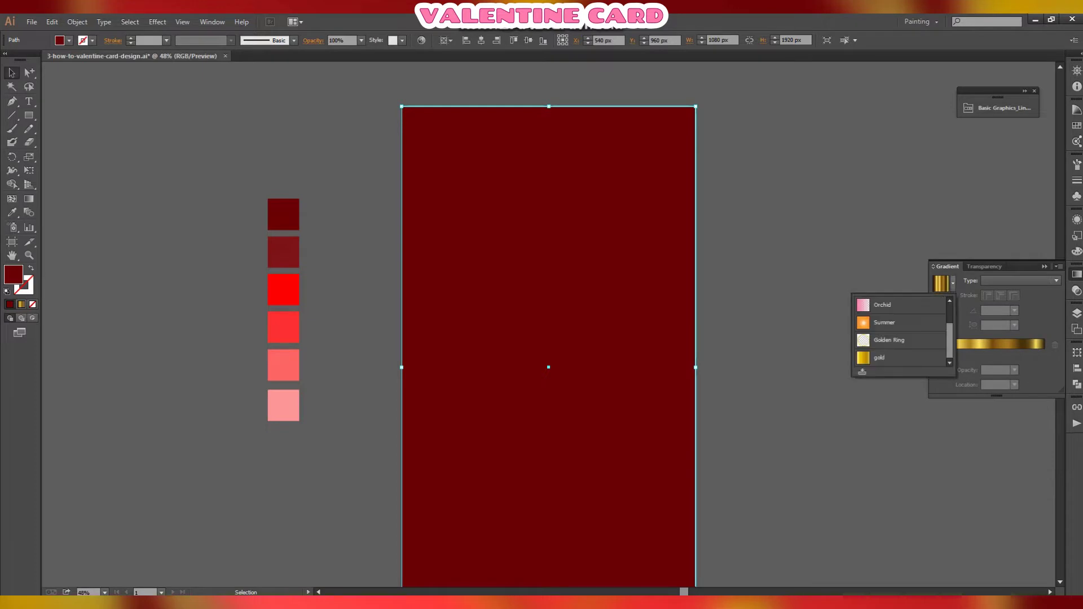
click(890, 305)
click(812, 307)
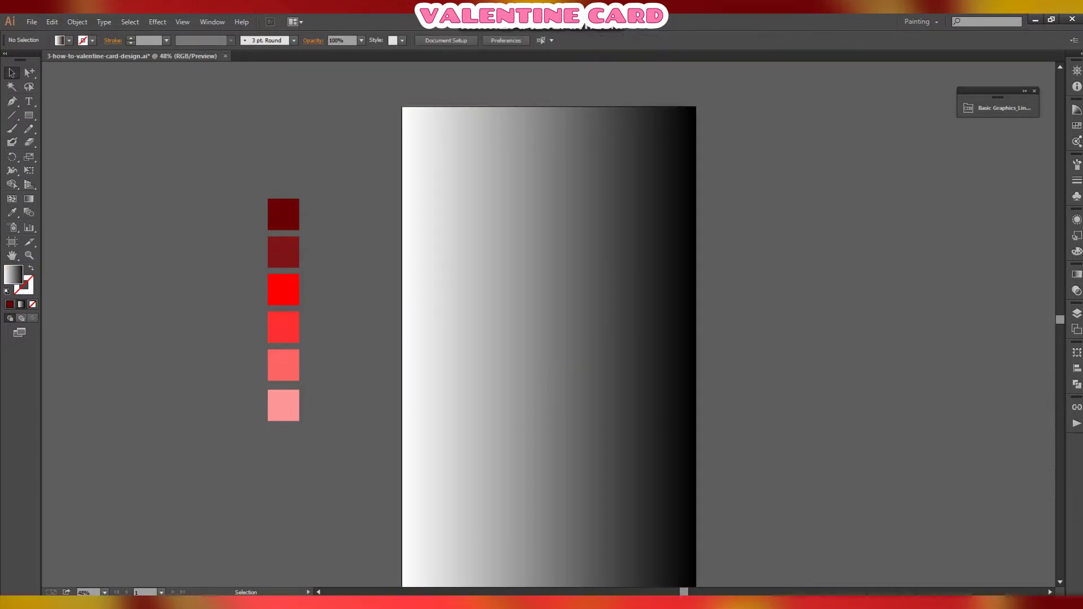
click(637, 305)
click(1076, 274)
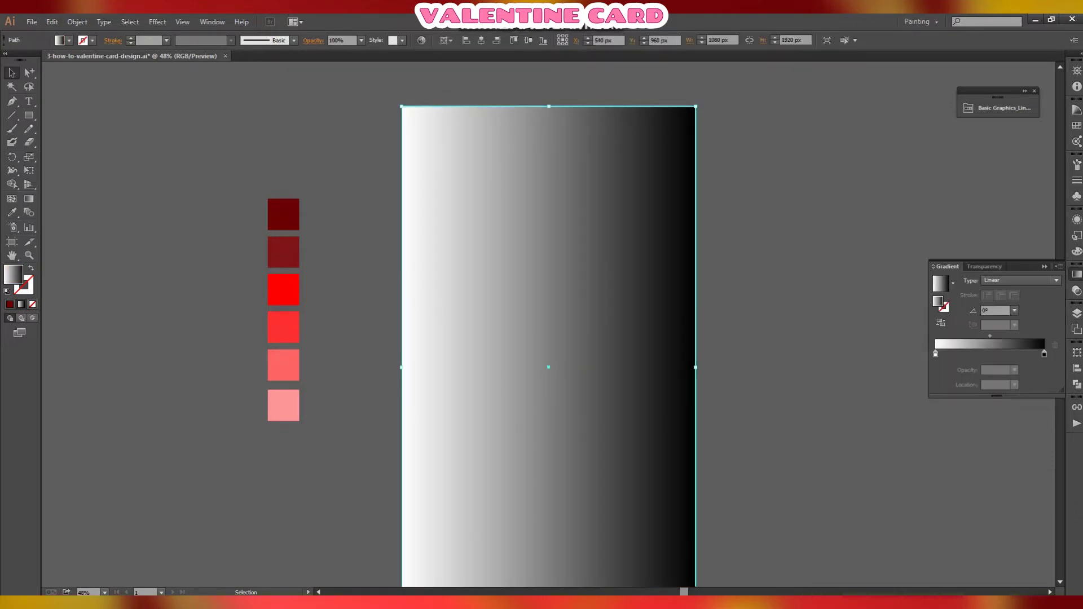
Step: Recolor the gradient's black stop with the #6c0307 swatch and its white stop with the #ff6666 swatch
click(12, 212)
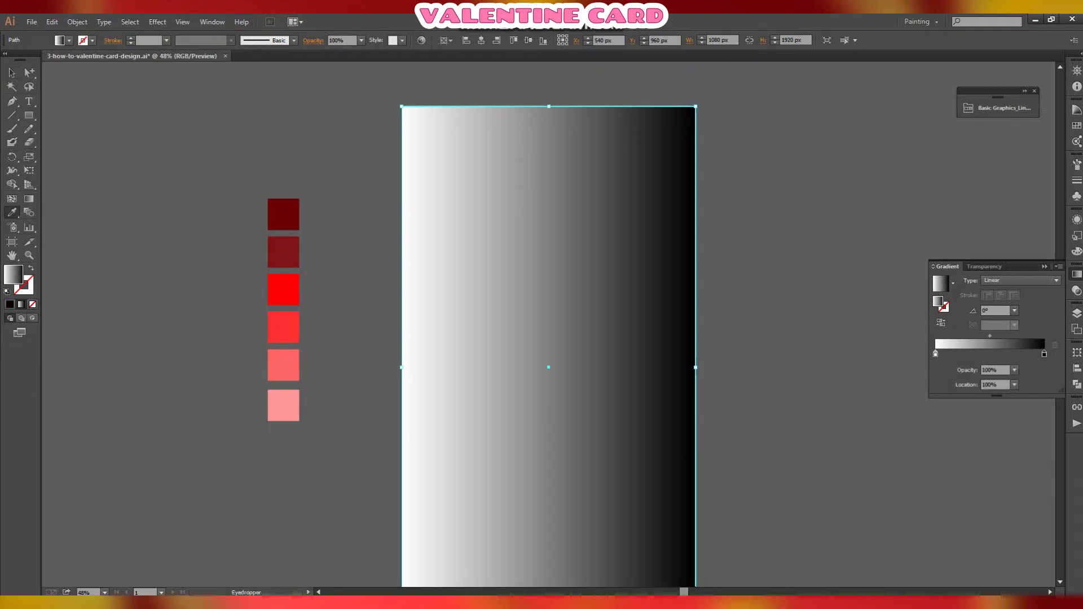
click(283, 214)
click(936, 353)
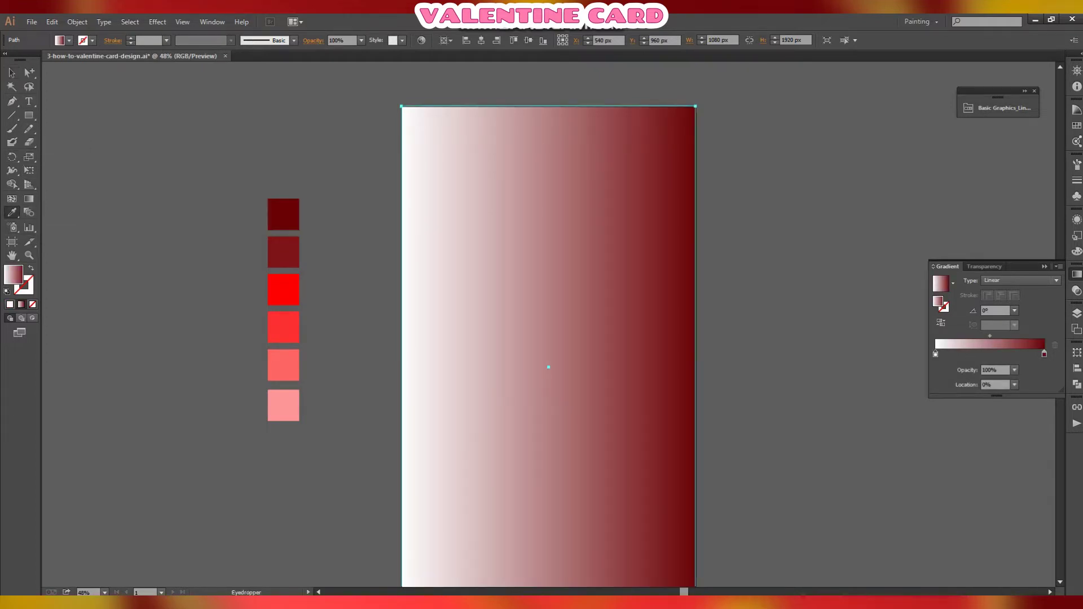
click(283, 365)
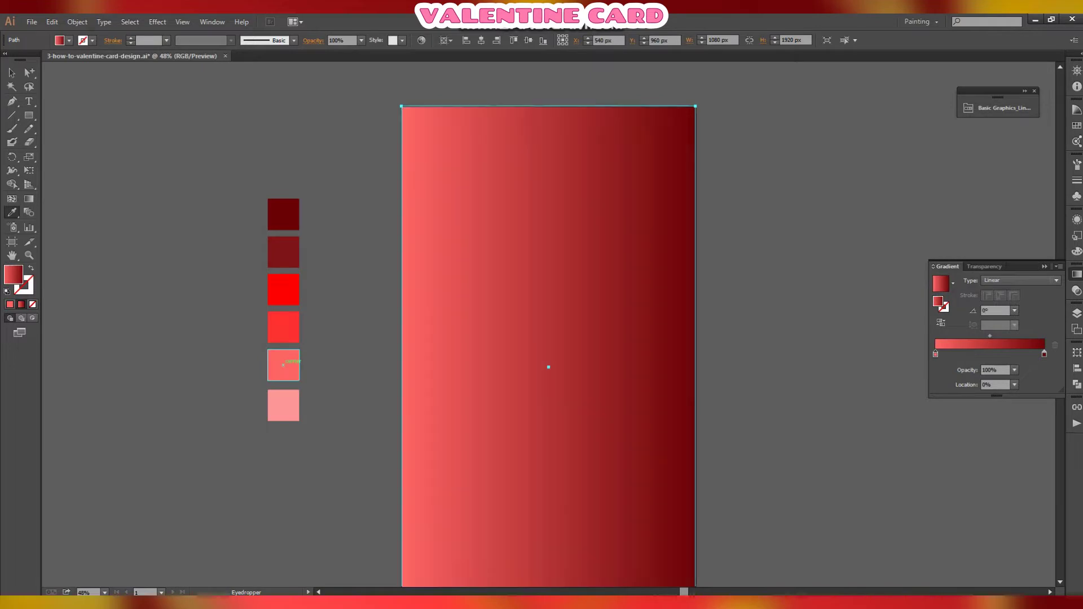
Step: Run the background gradient diagonally from lower left to upper right at about 48.7° and shift its midpoint to about 39%
key(g)
drag(428, 505, 701, 195)
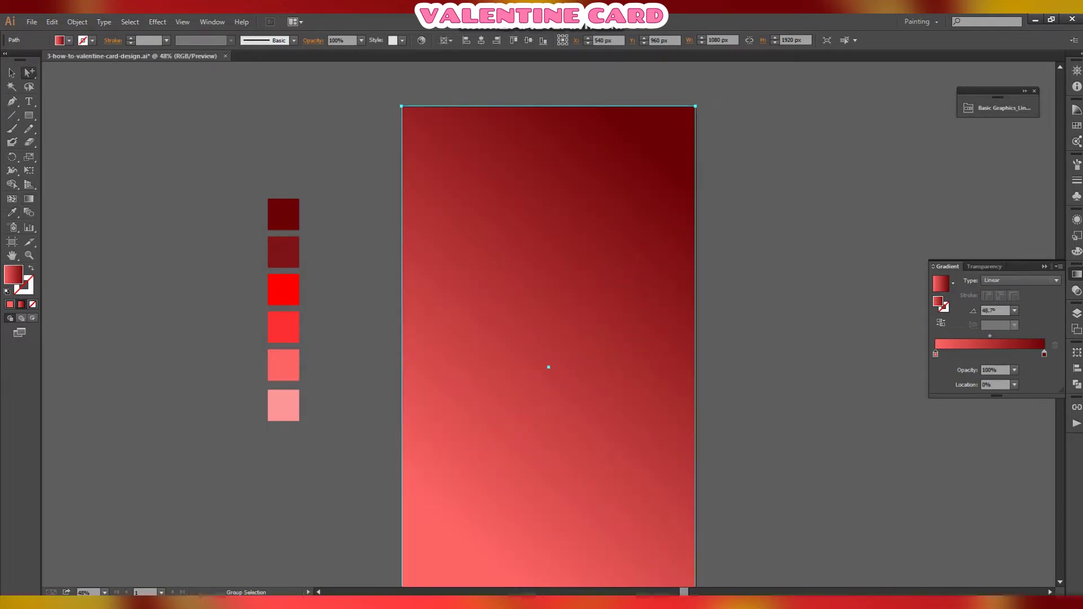
mouse_move(425, 507)
mouse_down()
mouse_move(698, 197)
mouse_move(389, 548)
mouse_up()
scroll(525, 372, down, 1)
drag(664, 213, 701, 167)
drag(990, 336, 978, 337)
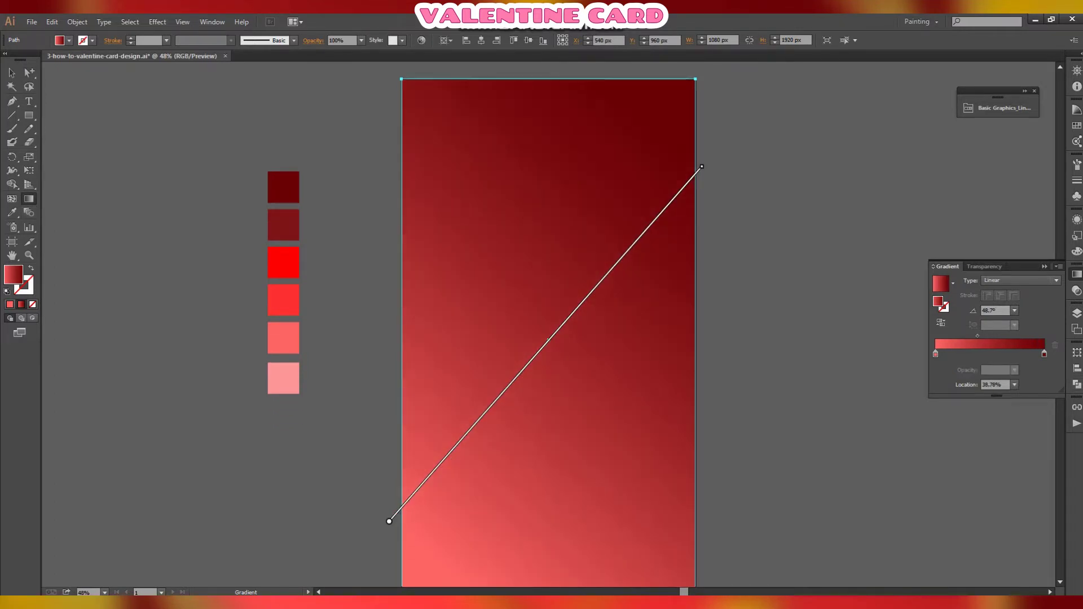
click(1044, 354)
key(v)
key(ctrl+shift+a)
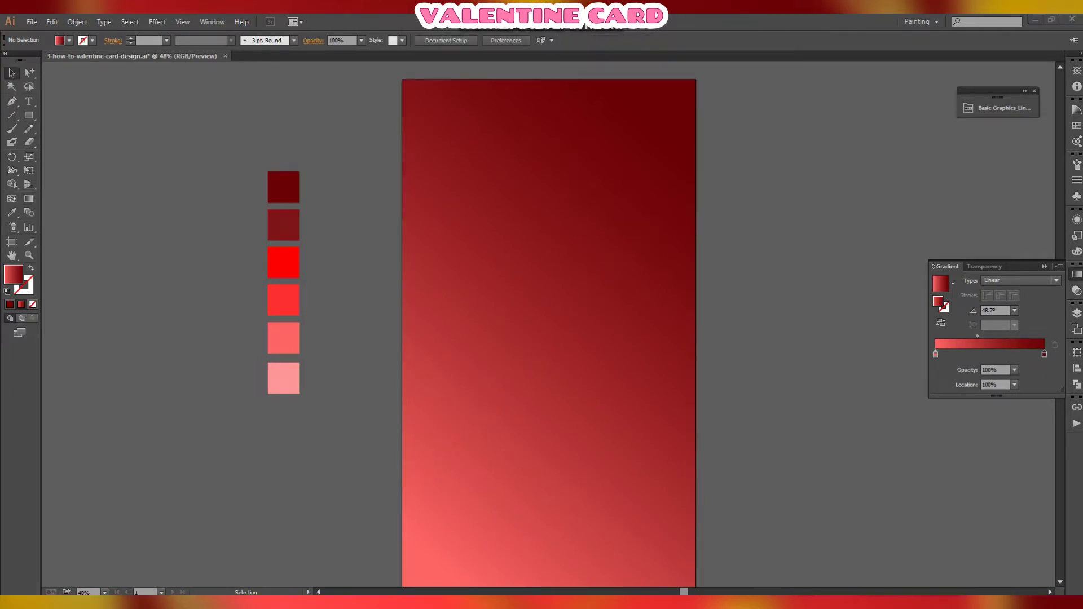
Step: Try the #7f161a swatch on the background gradient's dark stop, and return that stop to R=108 G=3 B=7
key(g)
key(F7)
click(29, 73)
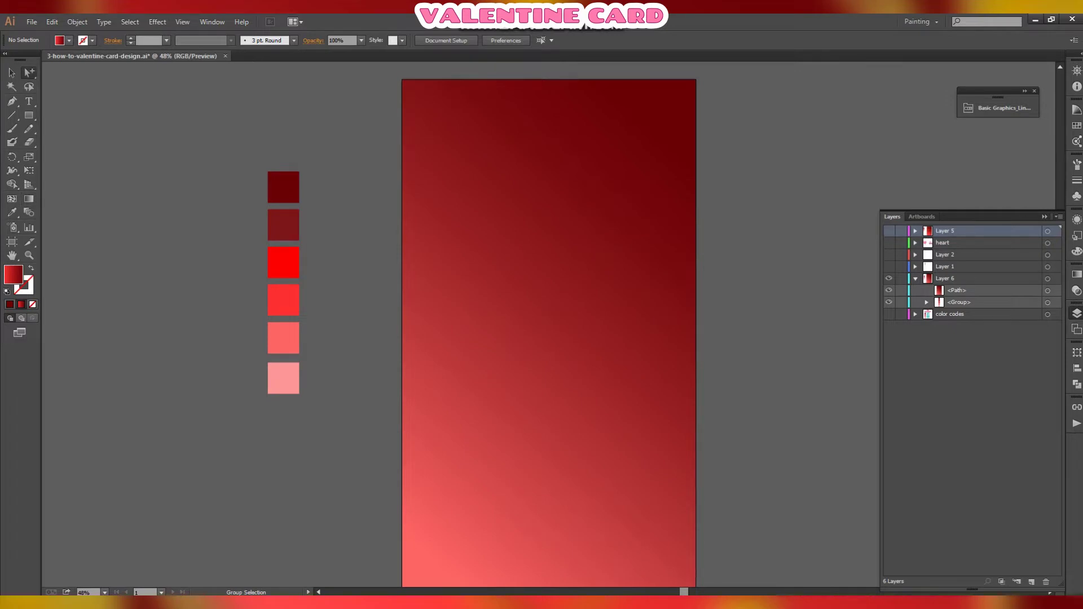
click(548, 338)
scroll(548, 338, down, 2)
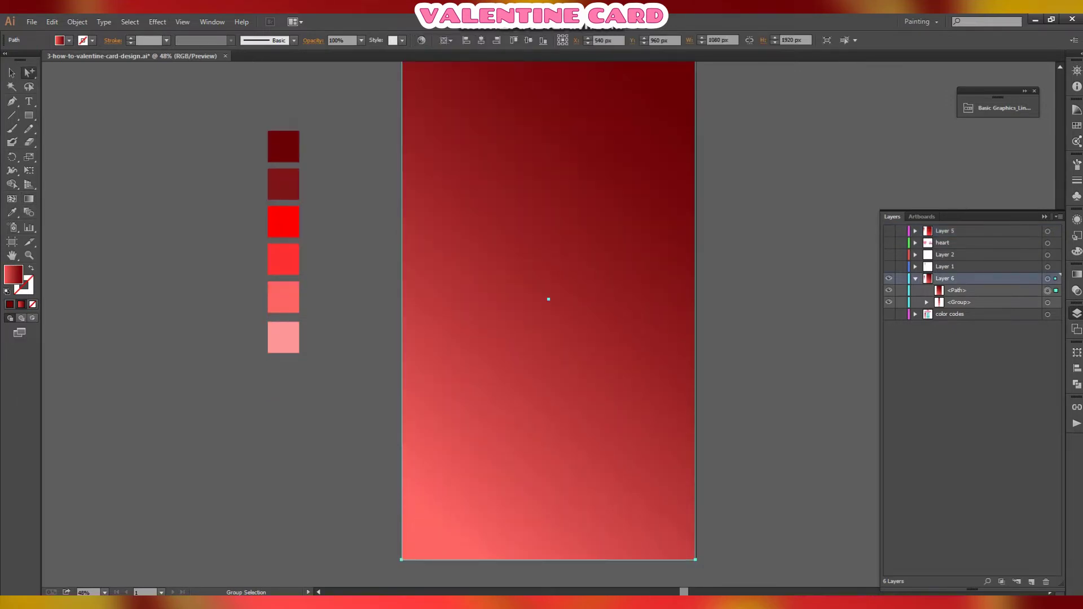
click(30, 199)
click(1076, 274)
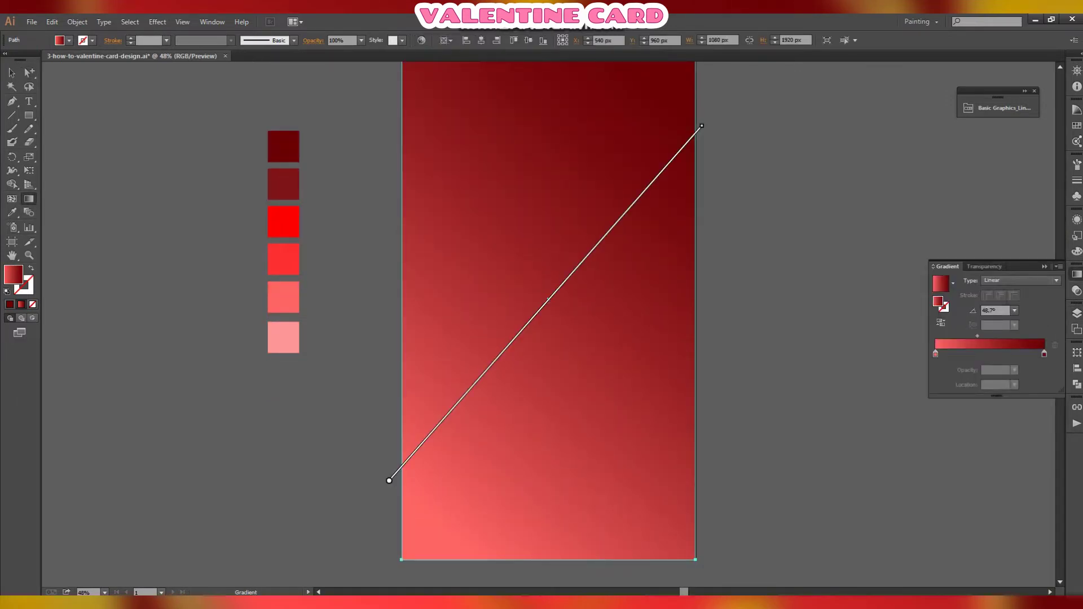
double_click(1044, 353)
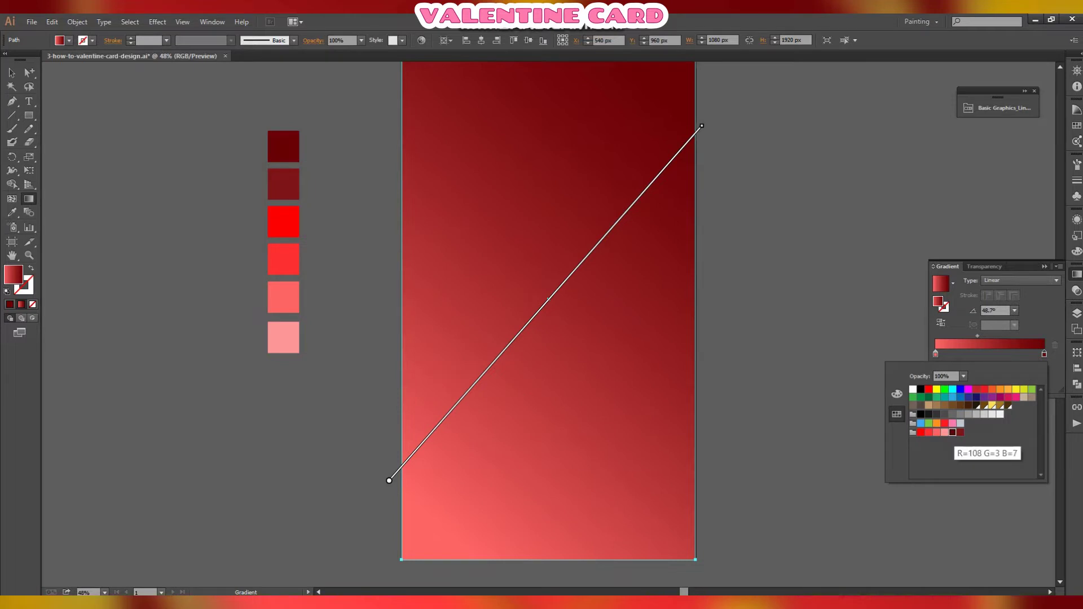
click(960, 432)
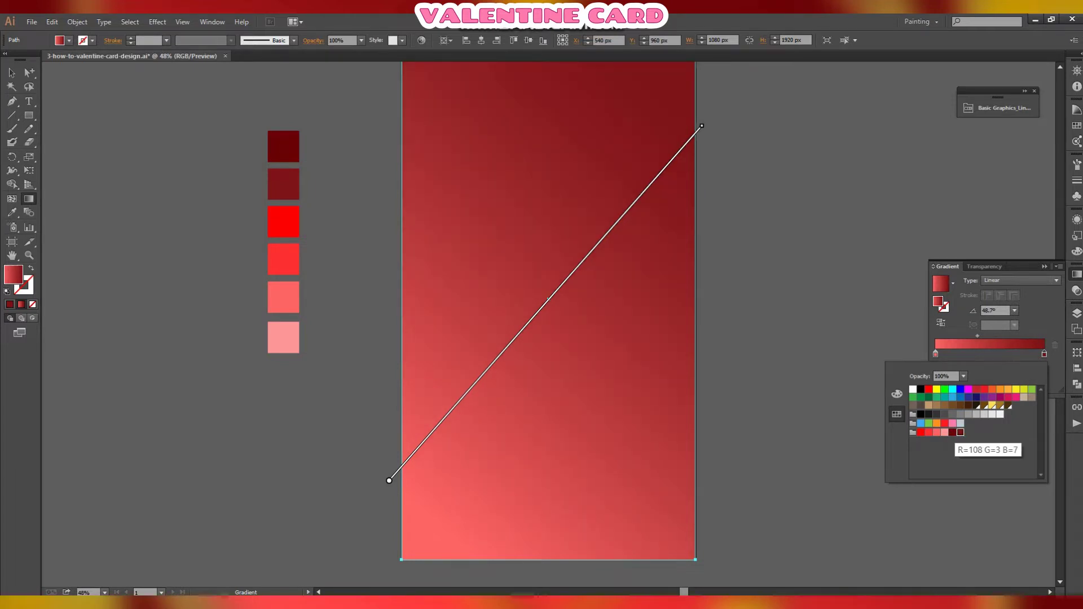
click(953, 432)
key(Escape)
Step: Try the brighter #ff3333 swatch on the background gradient's light stop
double_click(935, 354)
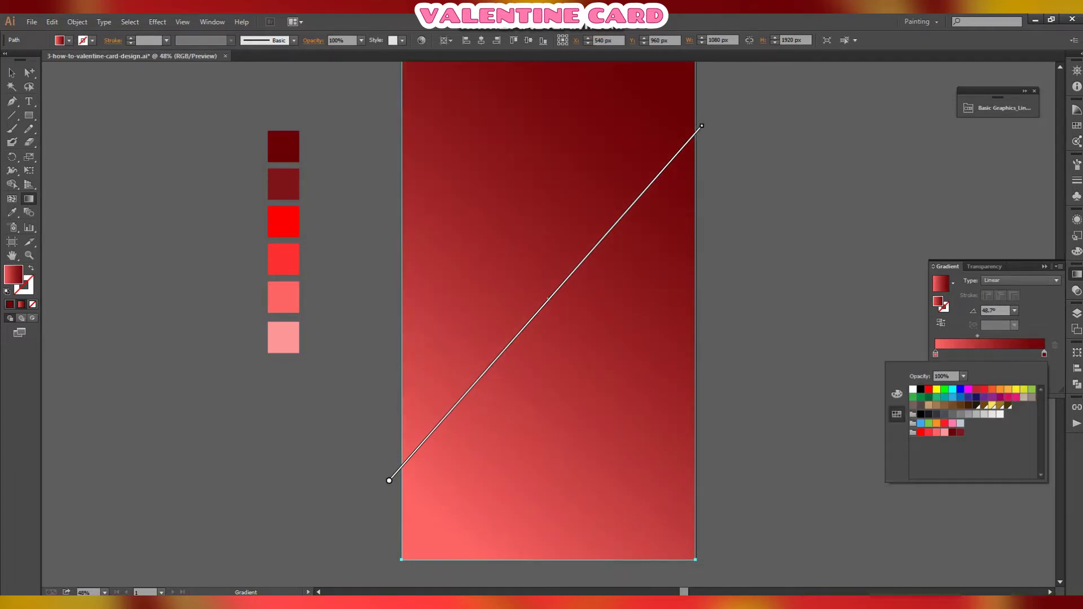
click(928, 432)
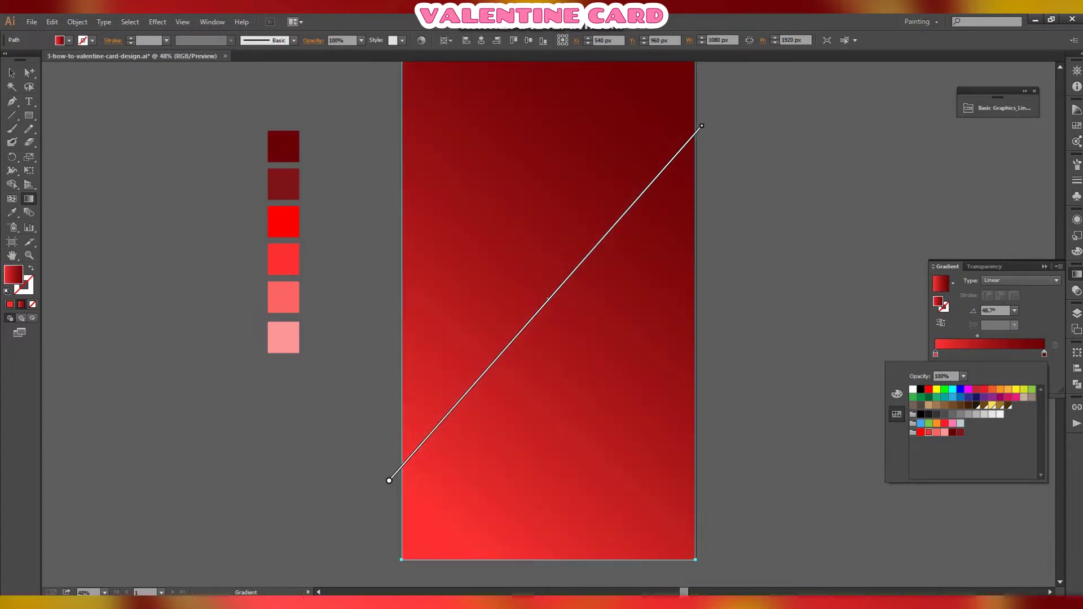
key(Escape)
Step: Try a steeper direction of about 58° for the background gradient
scroll(548, 325, up, 1)
drag(705, 135, 648, 93)
drag(517, 296, 550, 314)
key(v)
click(789, 254)
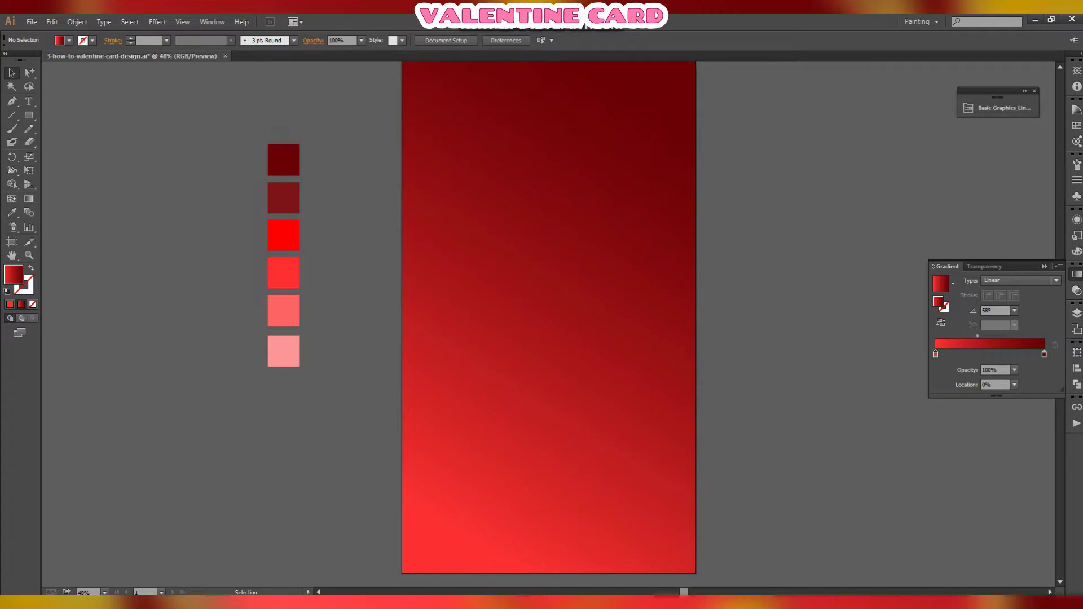
Step: Paste the red heart in front of the background and move it up to the artboard's centre, at Y 961 px
click(52, 22)
click(88, 108)
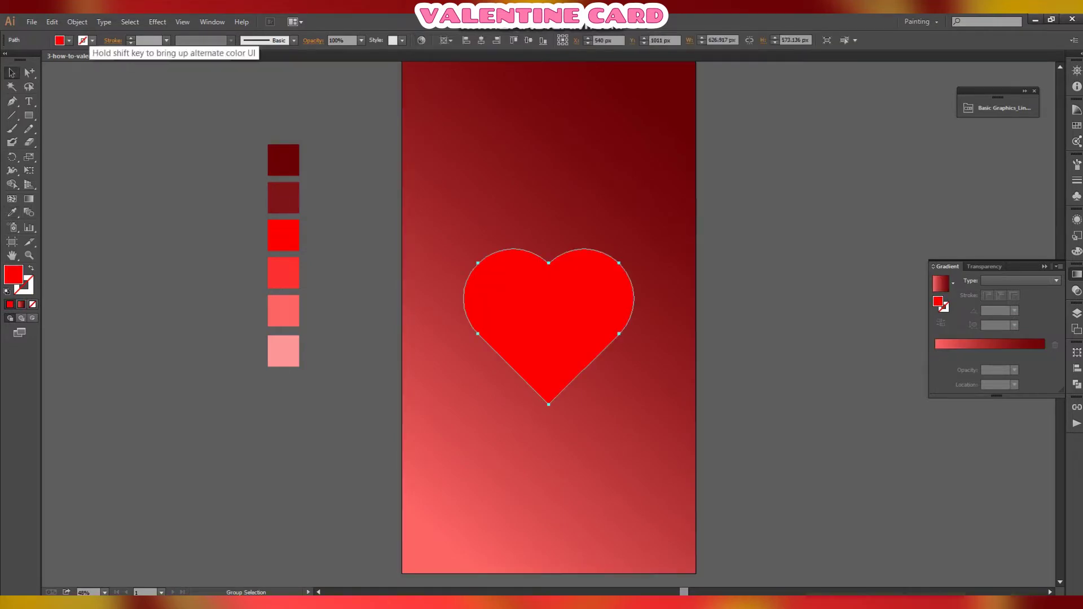
key(ctrl+shift+a)
scroll(549, 333, up, 2)
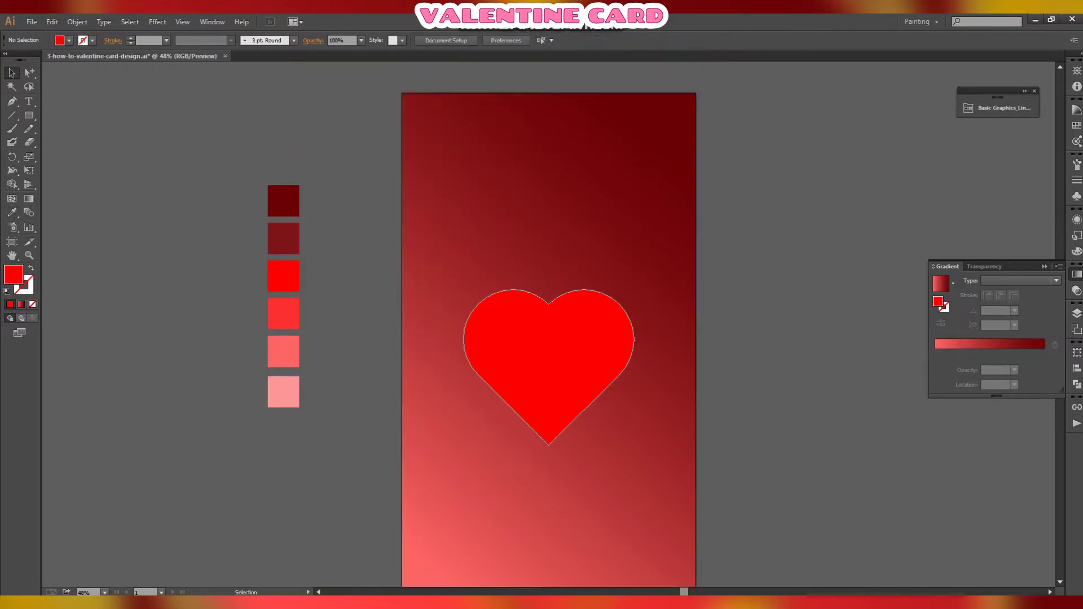
scroll(548, 332, down, 1)
drag(581, 356, 581, 342)
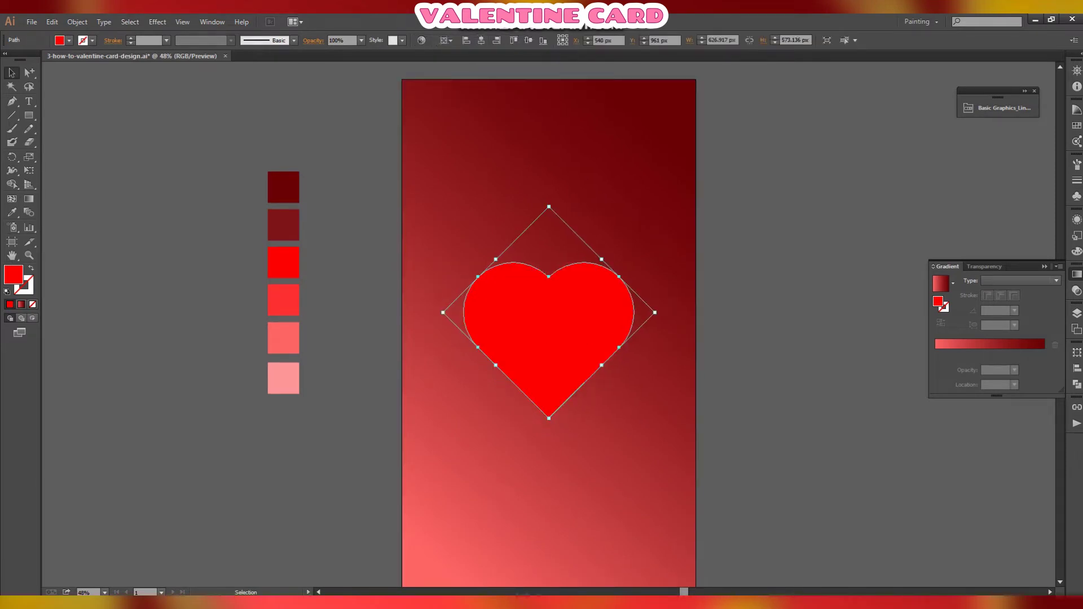
key(ctrl+shift+a)
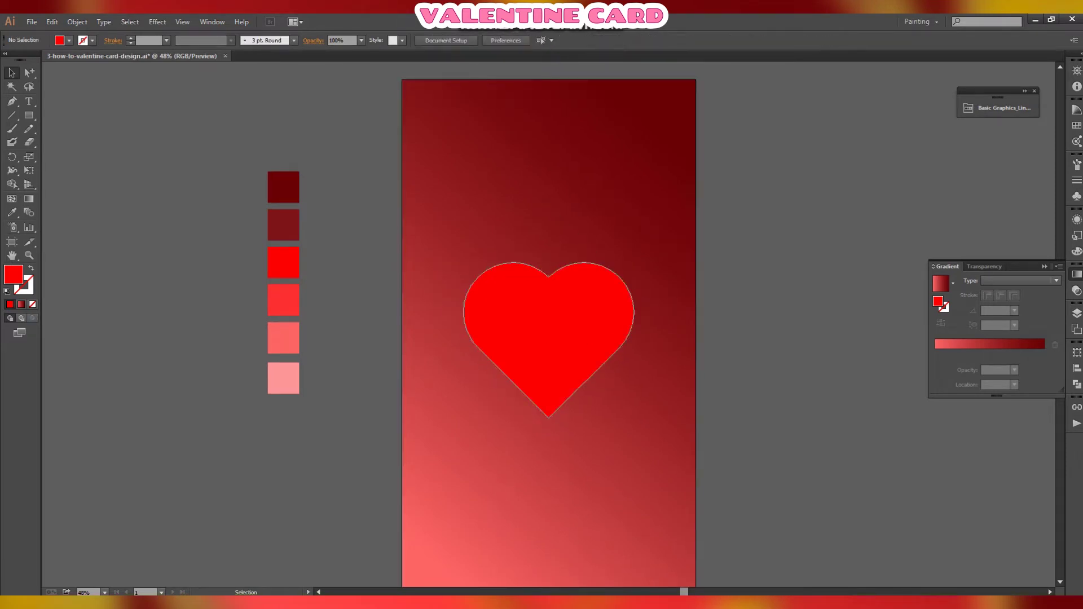
Step: Paste a copy of the heart in front of the original and swap its fill and stroke to get a red outline
click(548, 332)
click(51, 21)
click(72, 80)
click(52, 22)
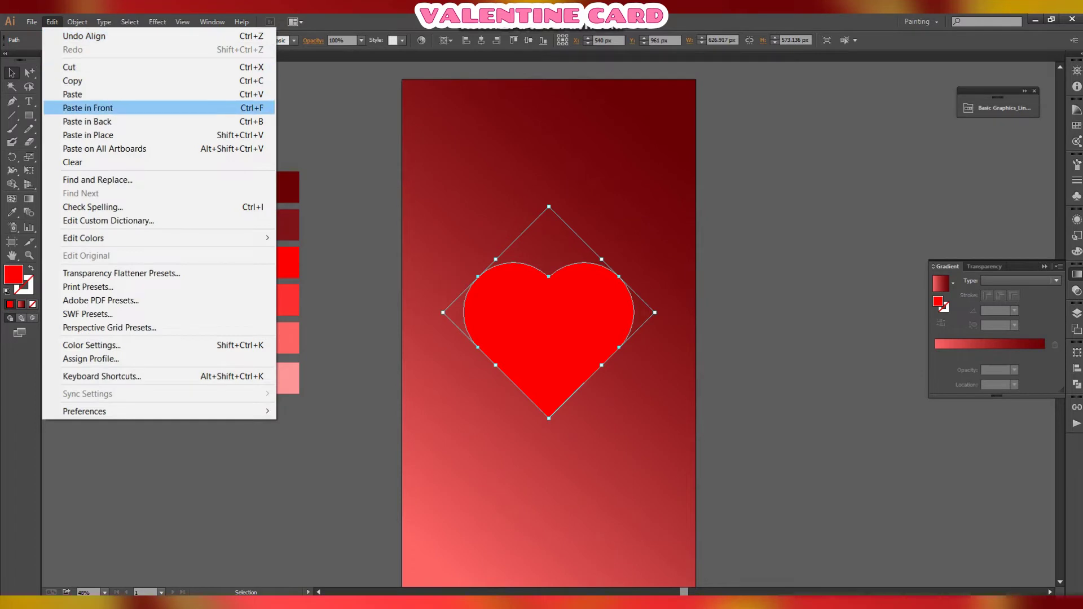
click(88, 108)
key(shift+x)
key(x)
Step: Hide the filled heart in Layer 6 and set the heart outline's stroke weight to 7 pt
click(1076, 313)
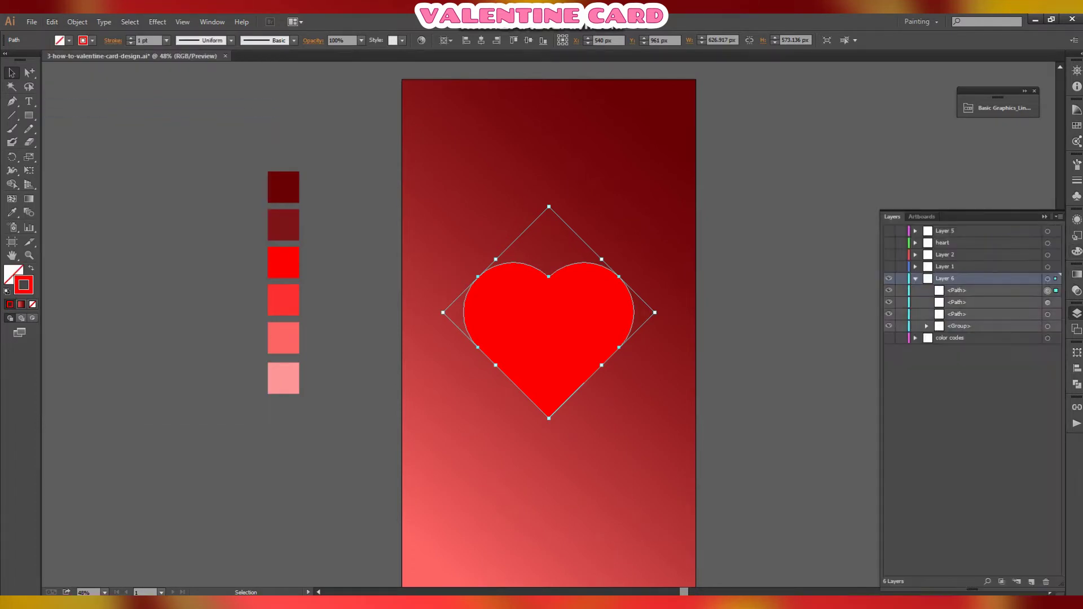
click(889, 302)
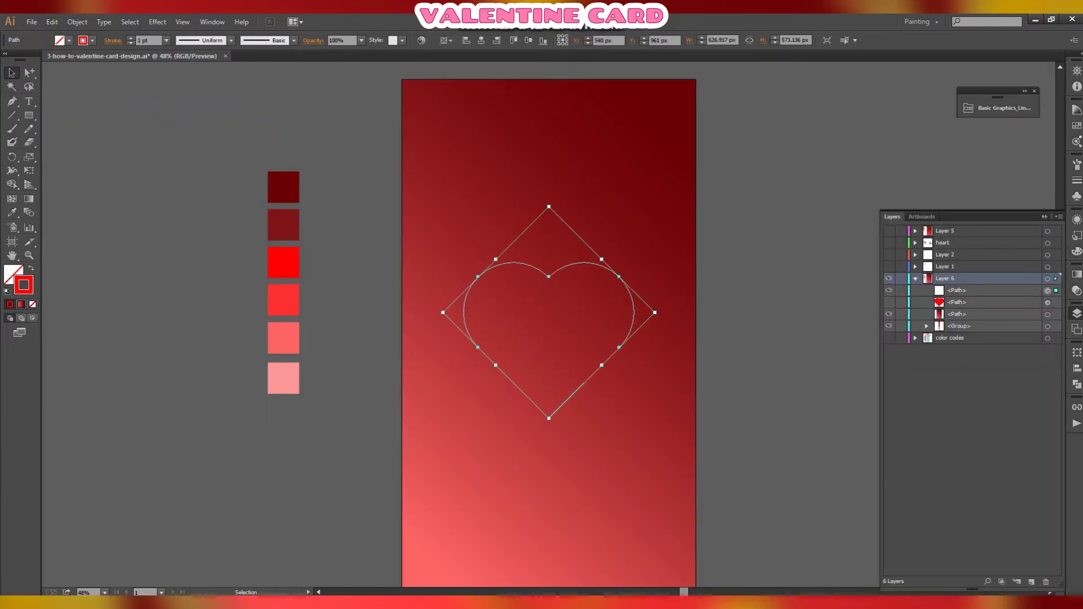
click(166, 40)
click(178, 139)
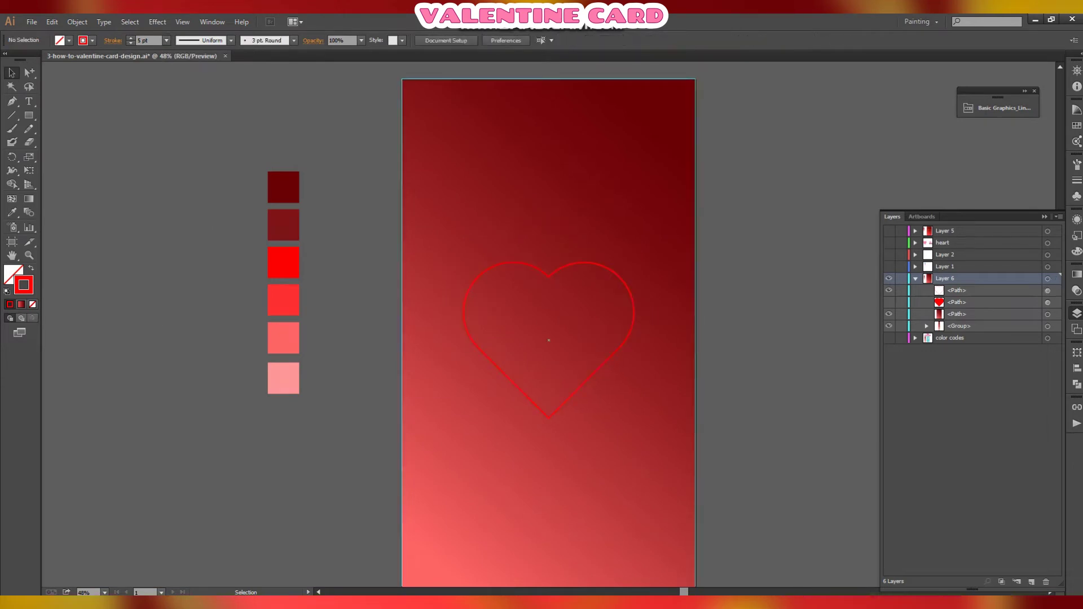
click(167, 41)
click(179, 164)
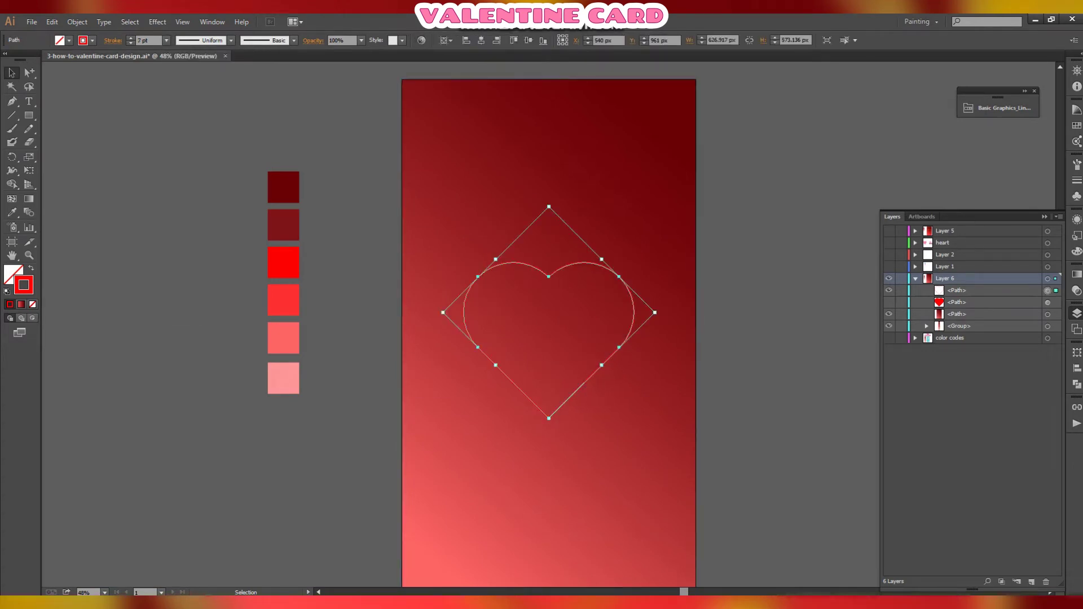
key(ctrl+shift+a)
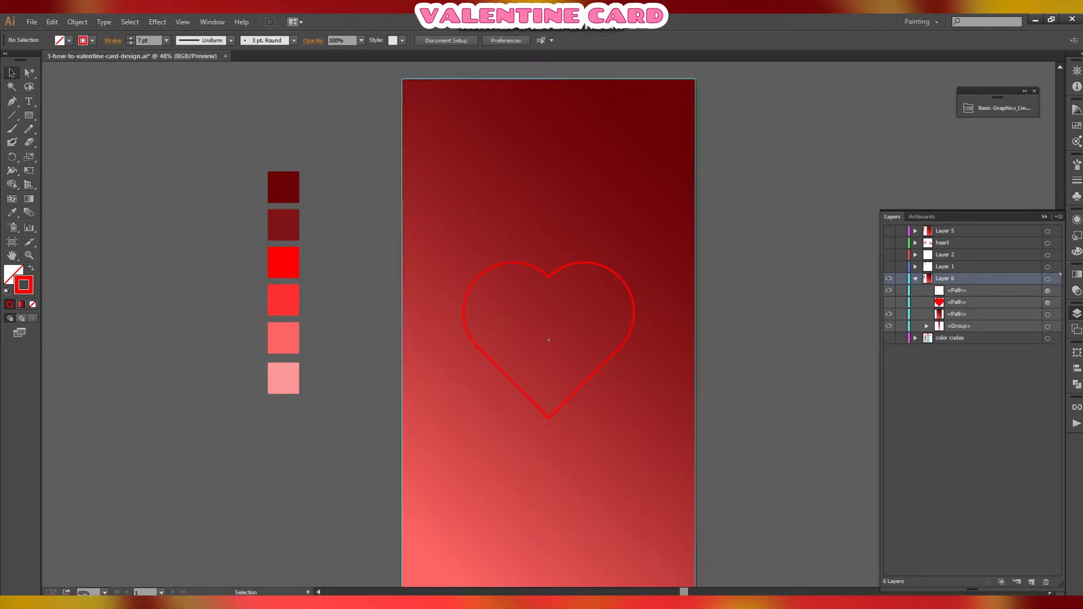
Step: Apply the gold gradient swatch to the heart outline's stroke
click(628, 287)
click(92, 40)
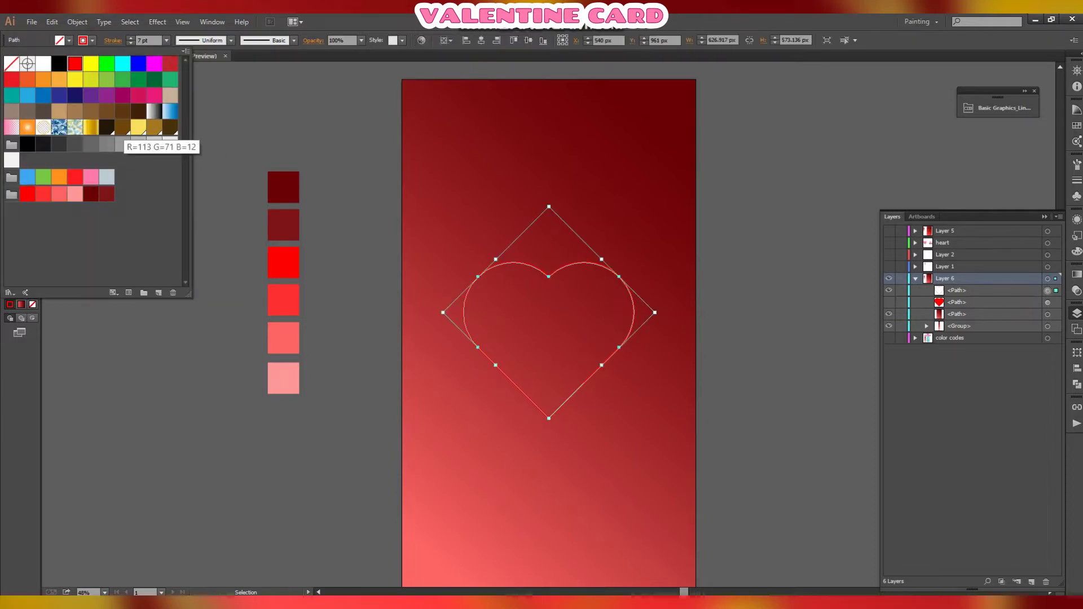
click(90, 127)
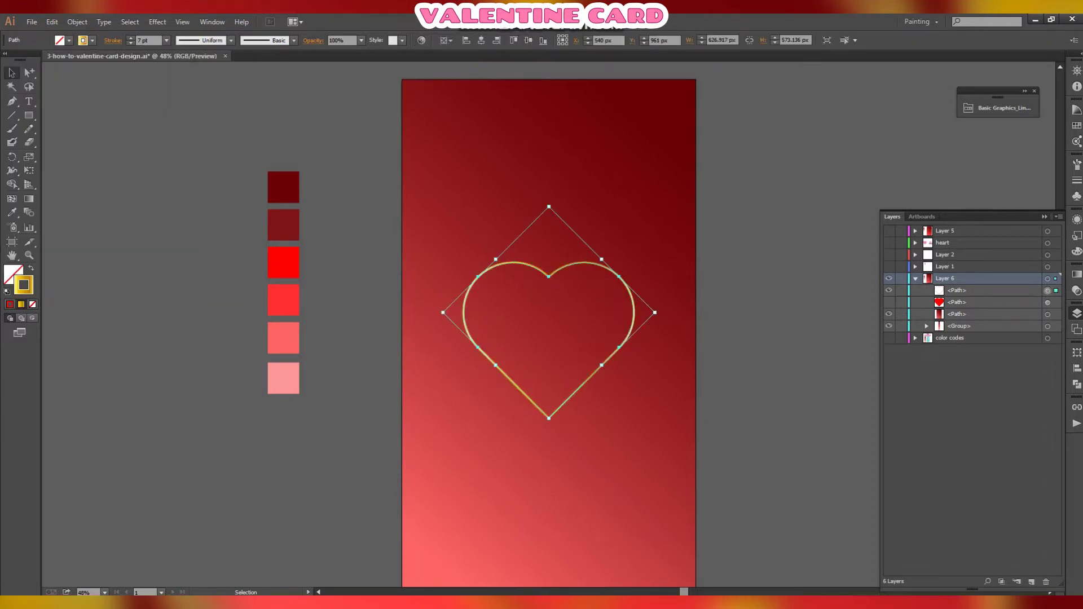
key(ctrl+shift+a)
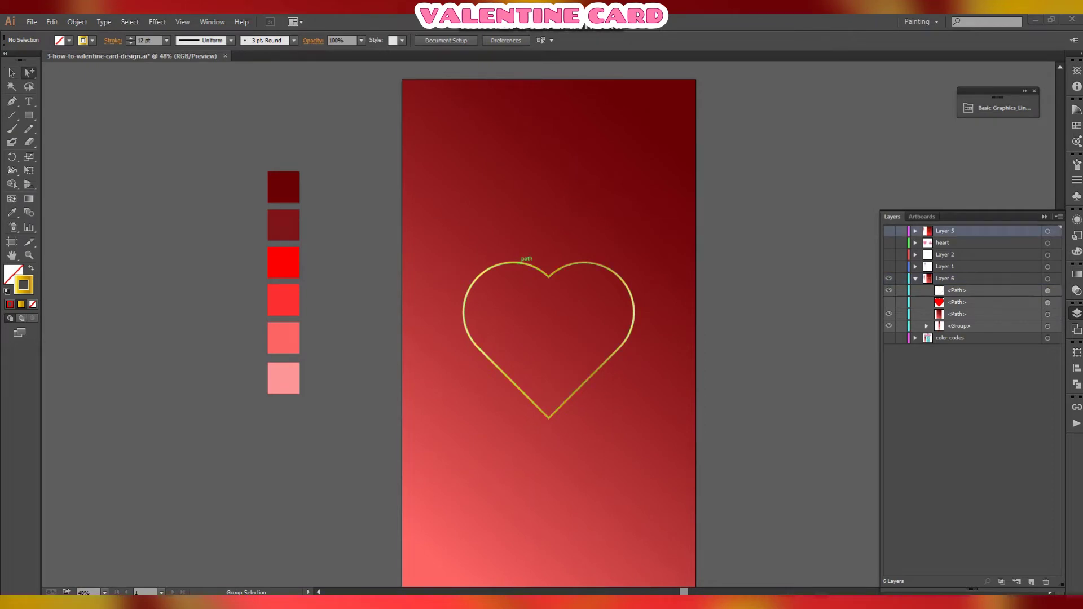
Step: Increase the gold heart outline's stroke weight to 12 pt
click(589, 263)
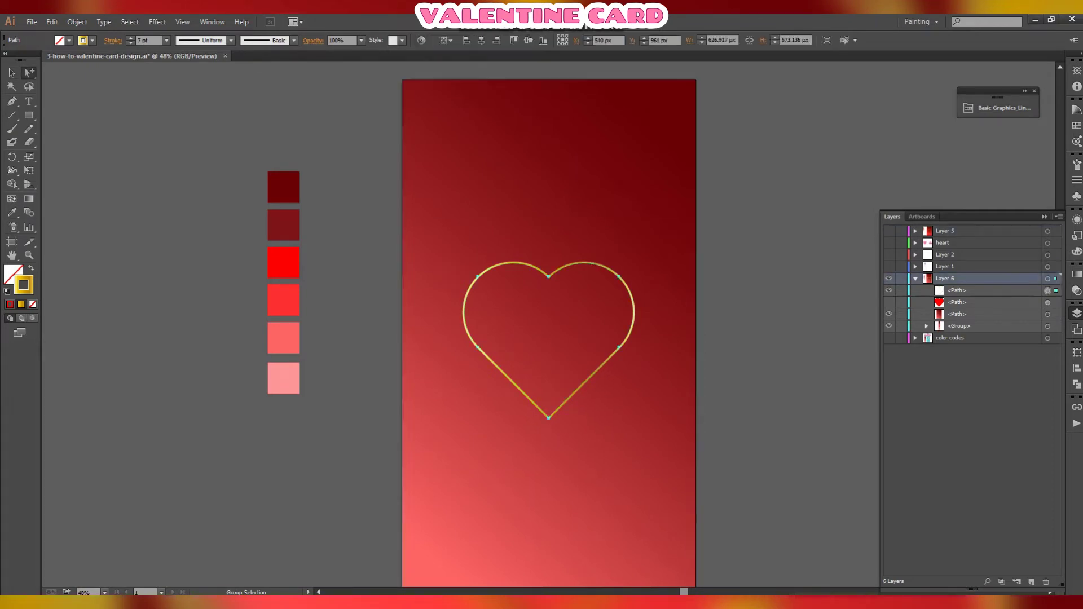
click(166, 40)
click(180, 214)
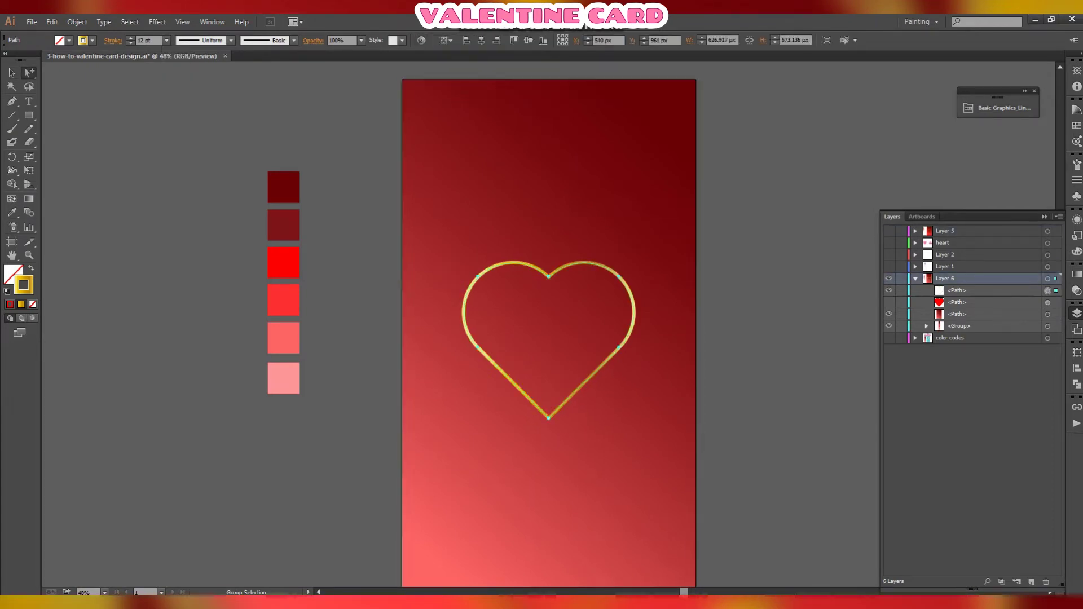
key(ctrl+shift+a)
Step: Show the color codes layer and examine the red color codes in its red sublayer
click(915, 279)
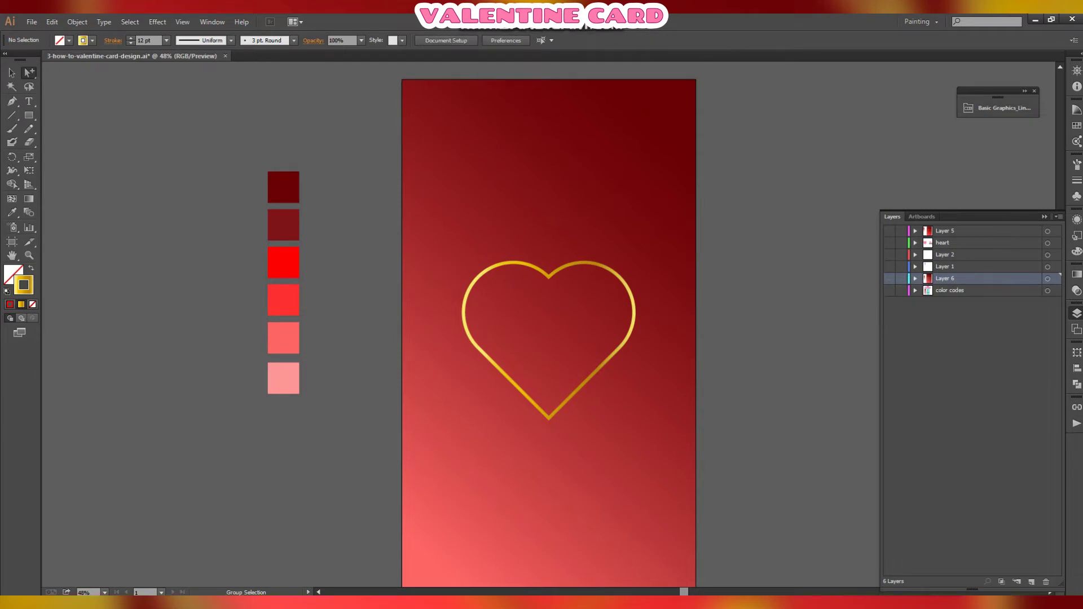
click(889, 290)
click(915, 291)
click(926, 302)
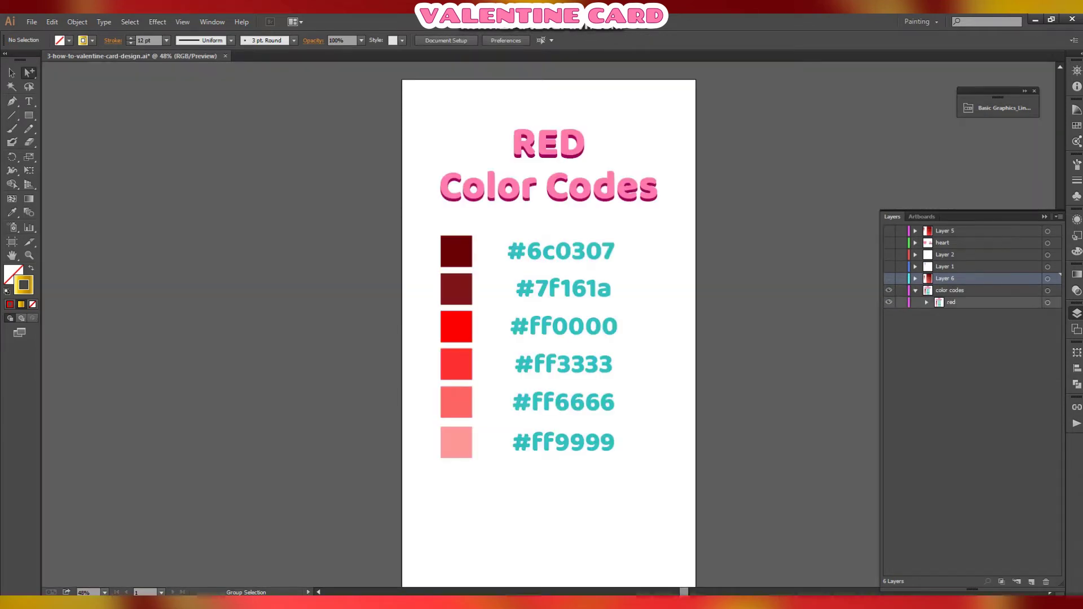
click(889, 303)
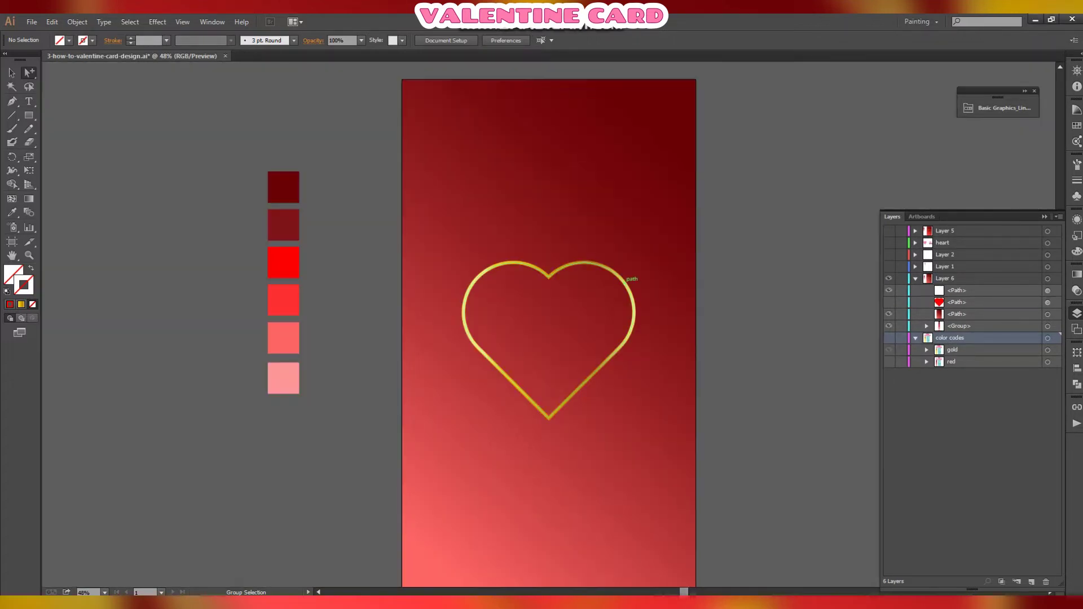
Step: Show the filled heart behind the gold outline and turn it into an unfilled heart with a 12 pt stroke in the darkest red swatch
click(635, 291)
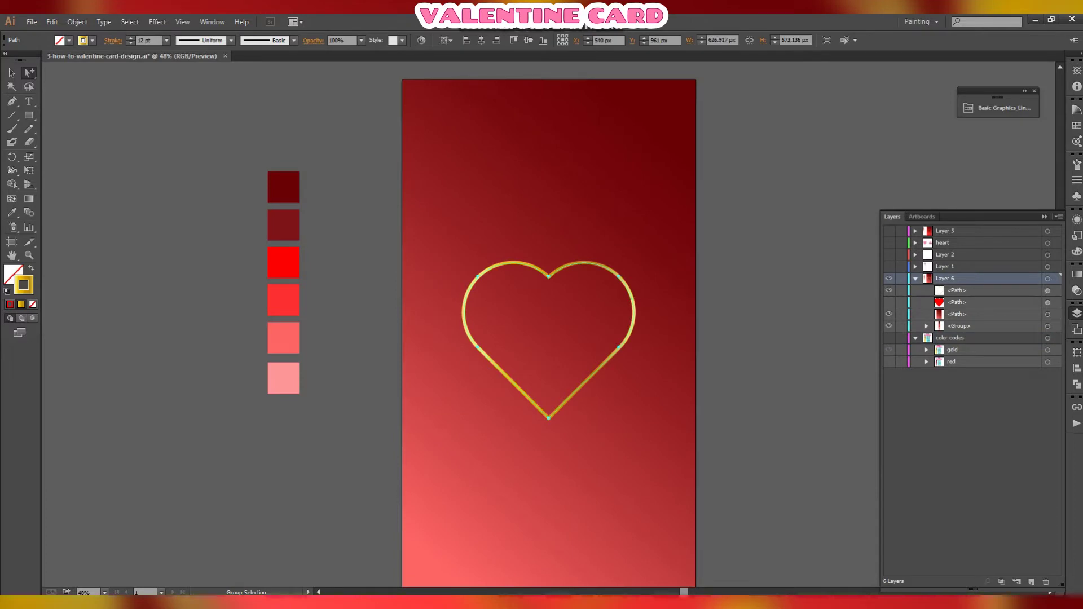
key(ctrl+shift+a)
scroll(549, 324, down, 1)
click(614, 281)
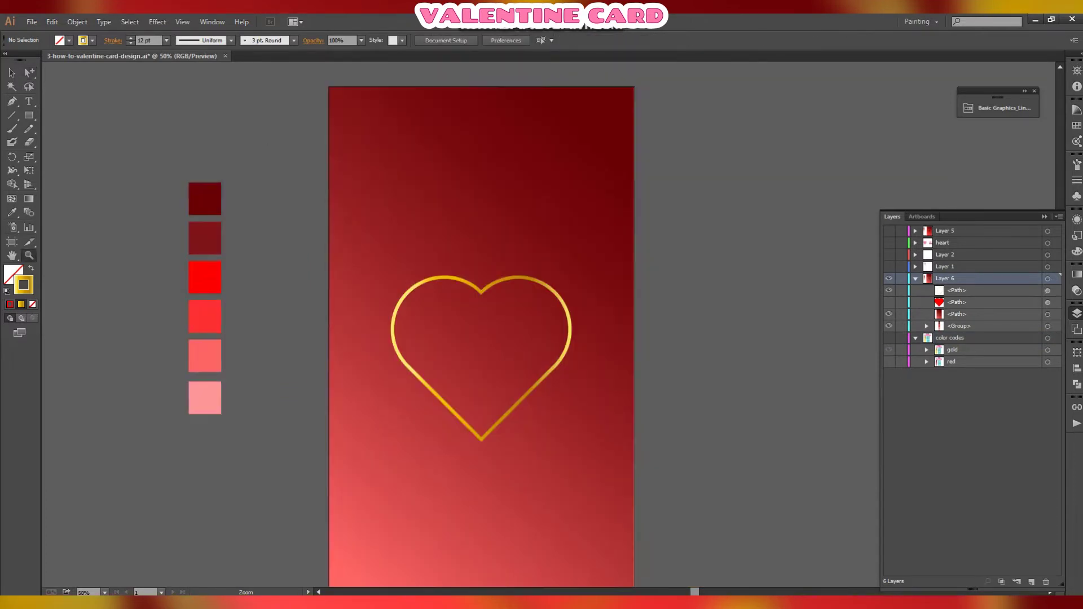
click(29, 73)
click(481, 339)
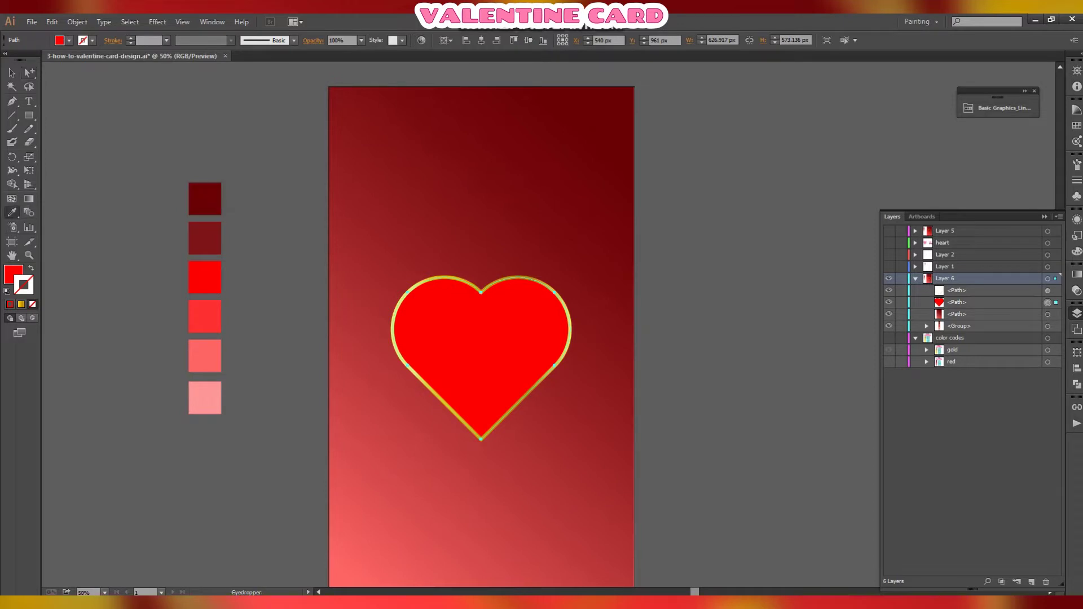
key(shift+x)
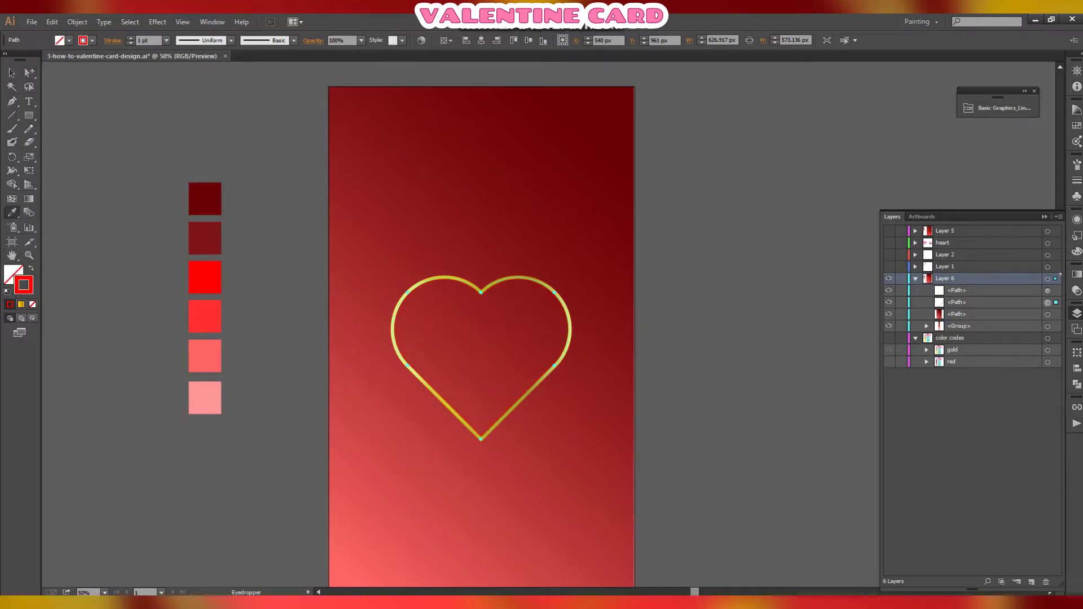
click(205, 199)
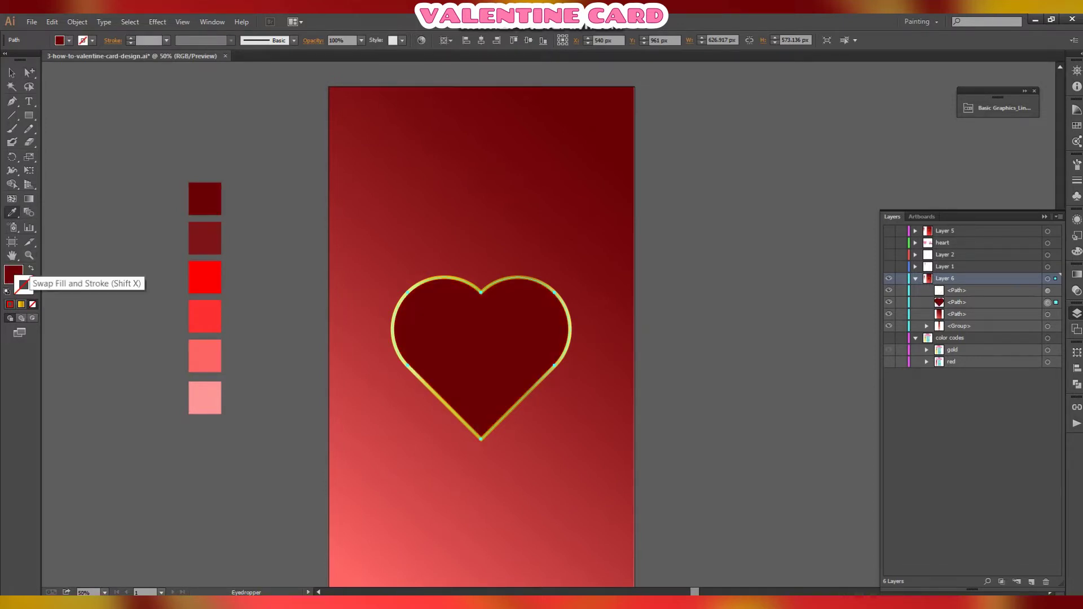
click(31, 268)
click(167, 40)
click(181, 202)
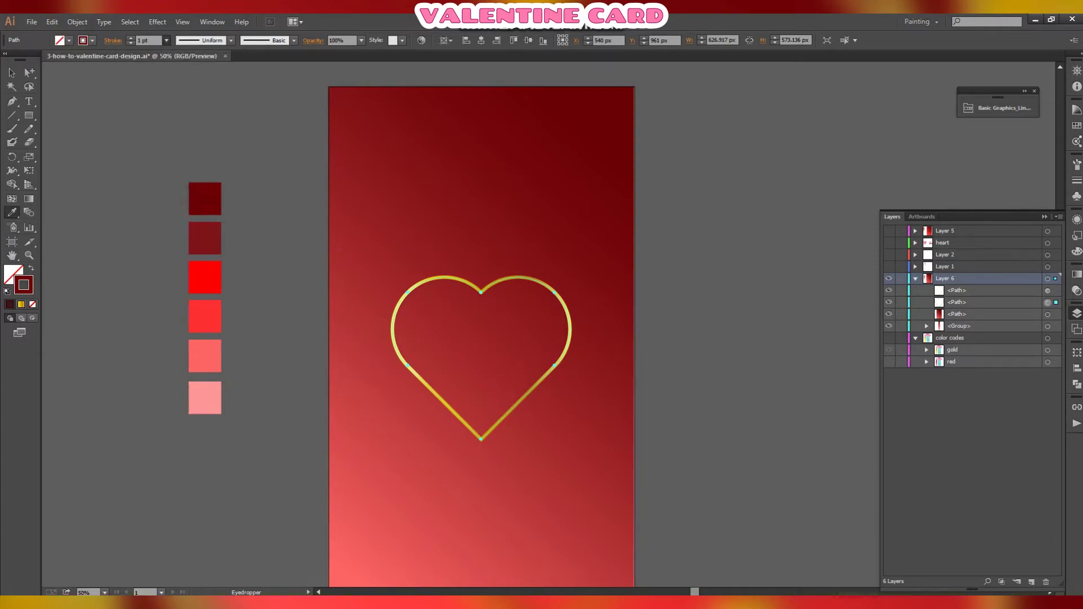
Step: Apply a Normal-mode drop shadow to the dark red heart outline with 75% opacity, 7 px X offset, -7 px Y offset and 5 px blur
click(157, 22)
mouse_move(170, 204)
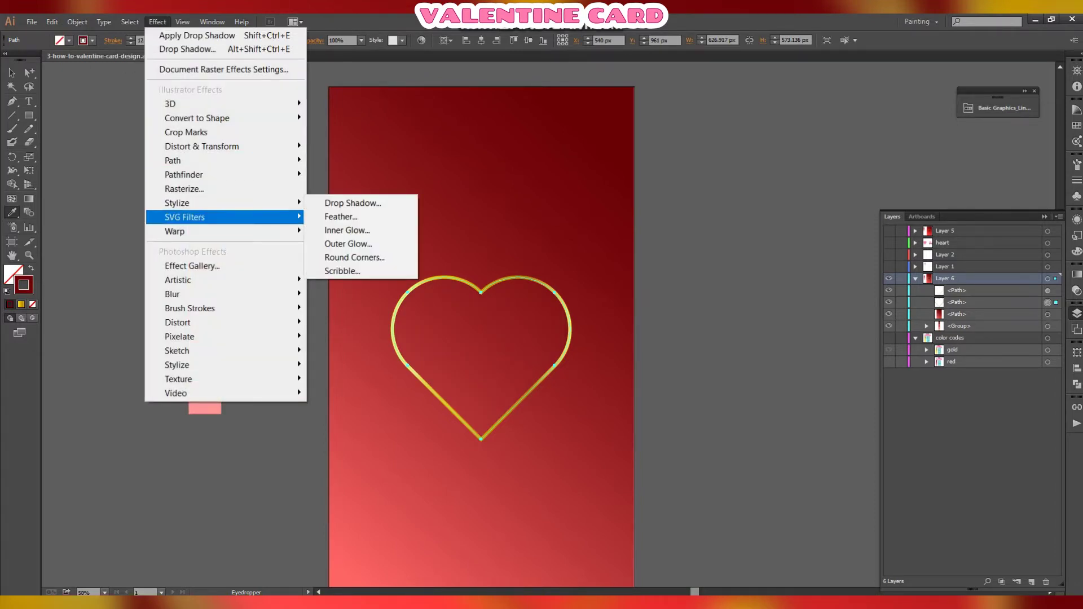
click(352, 203)
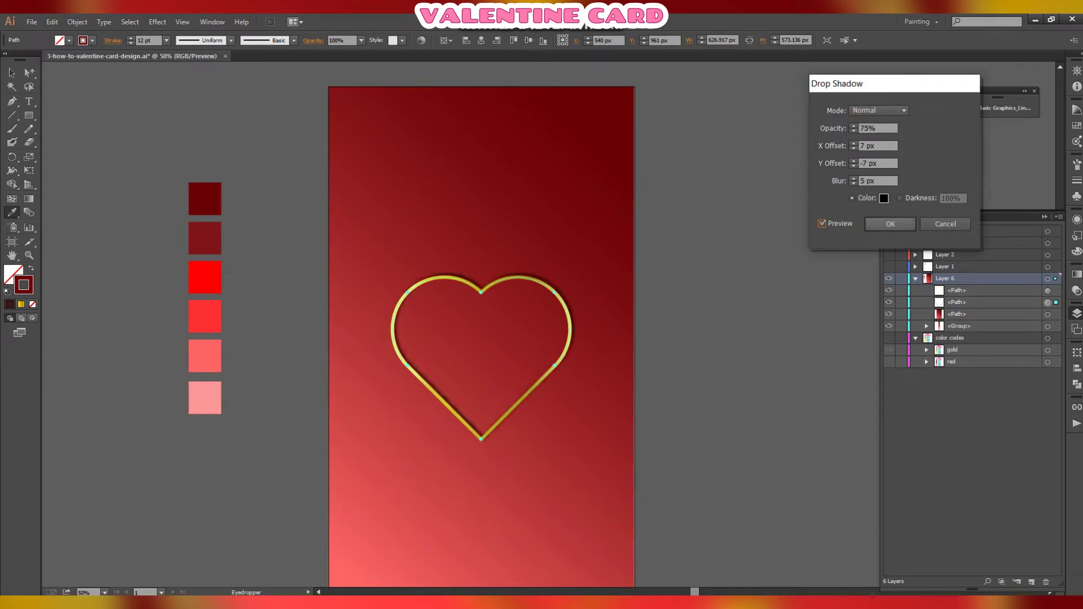
key(Return)
key(v)
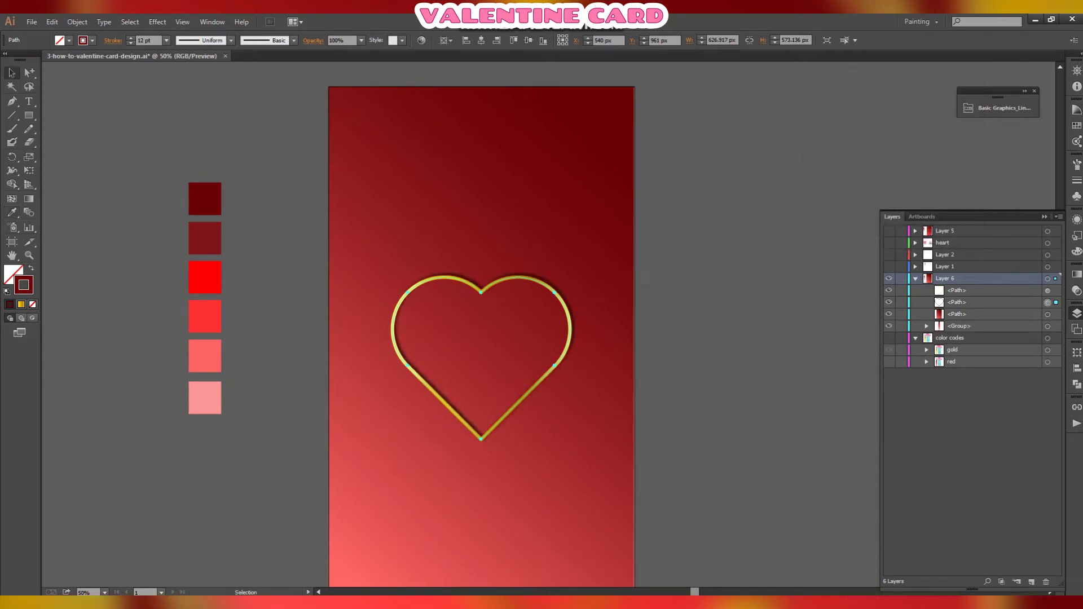
key(ctrl+shift+a)
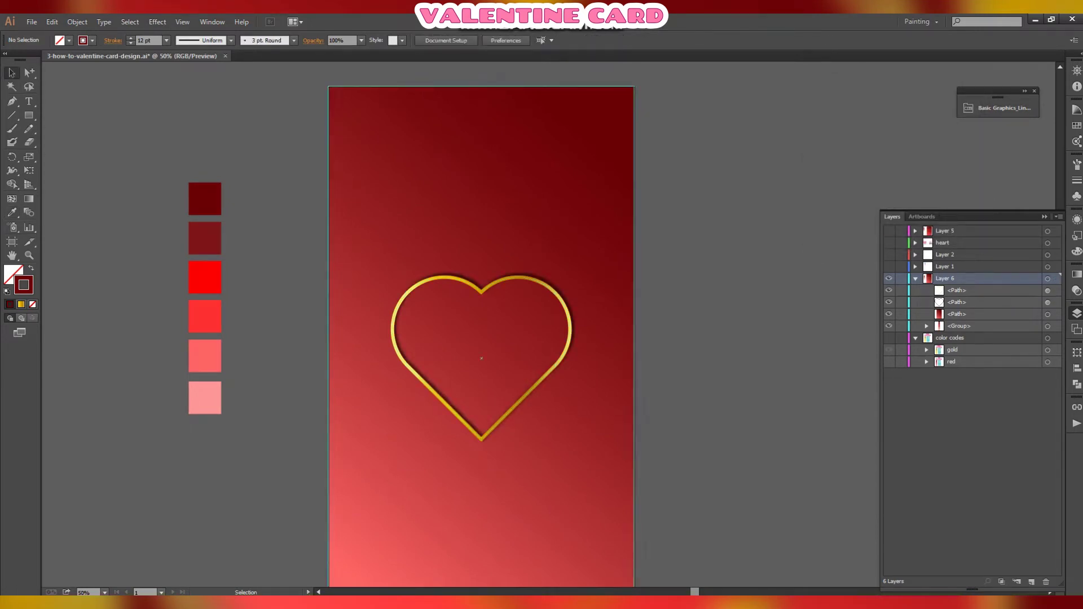
Step: Draw a rectangle of about 808 × 1317 px around the heart with the same gold stroke and centre it on the artboard
click(571, 332)
click(699, 333)
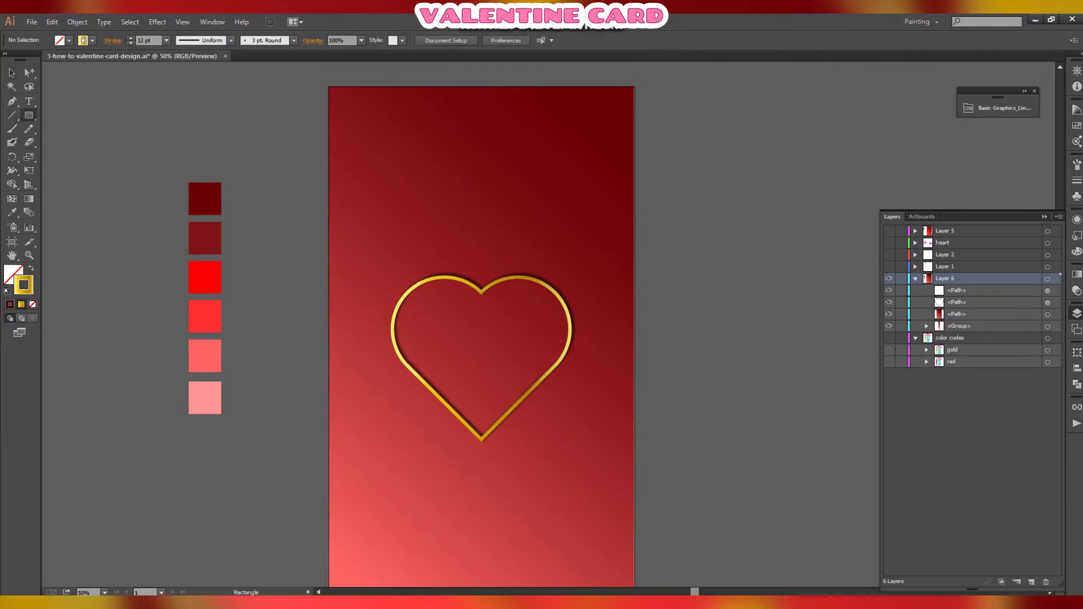
scroll(394, 164, down, 2)
drag(371, 128, 601, 501)
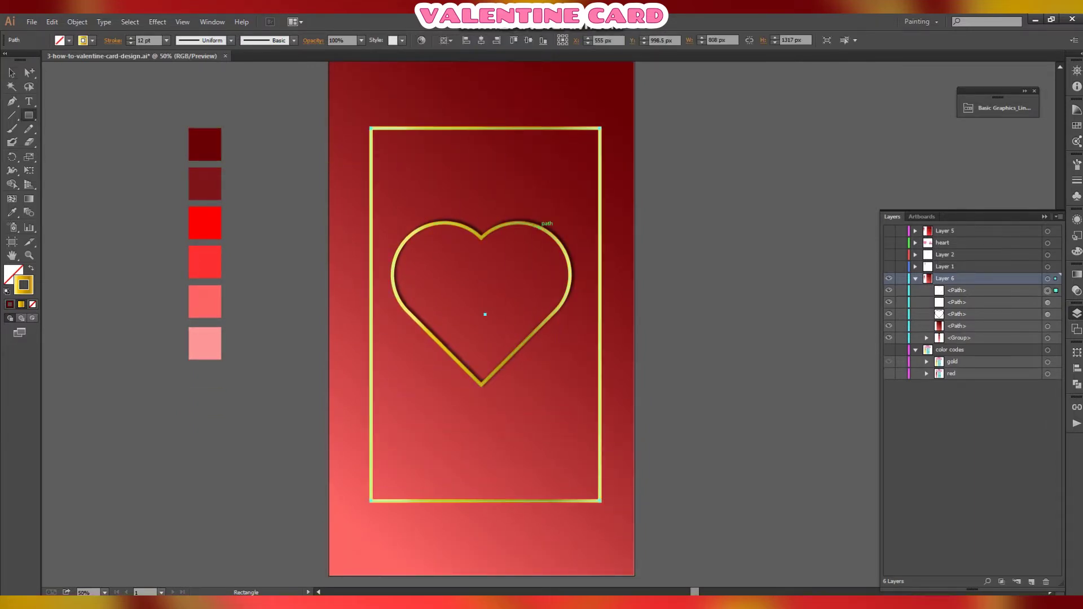
click(105, 592)
click(120, 581)
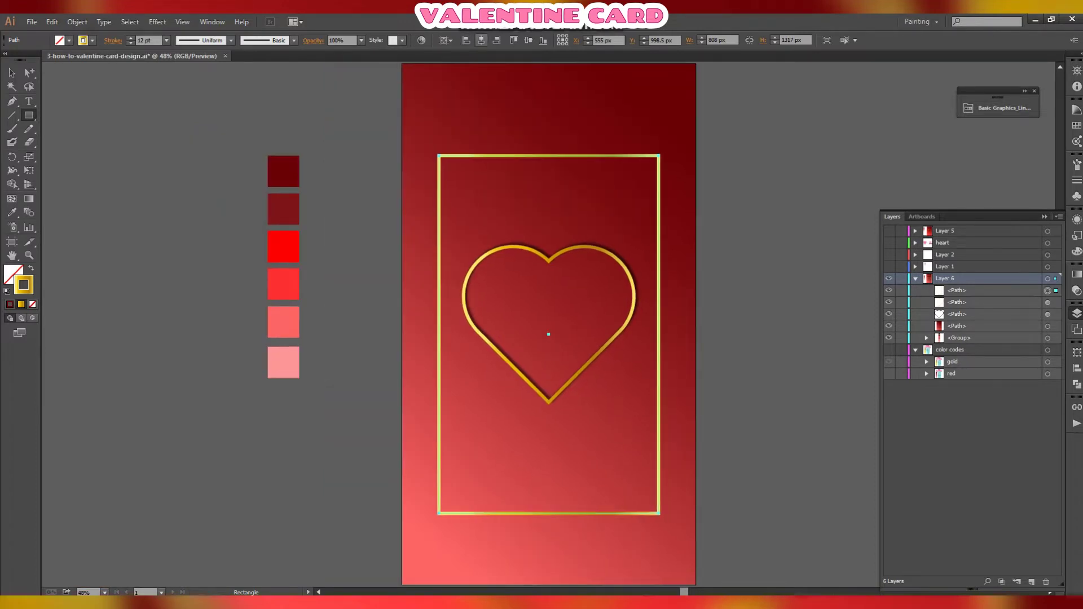
click(529, 40)
key(v)
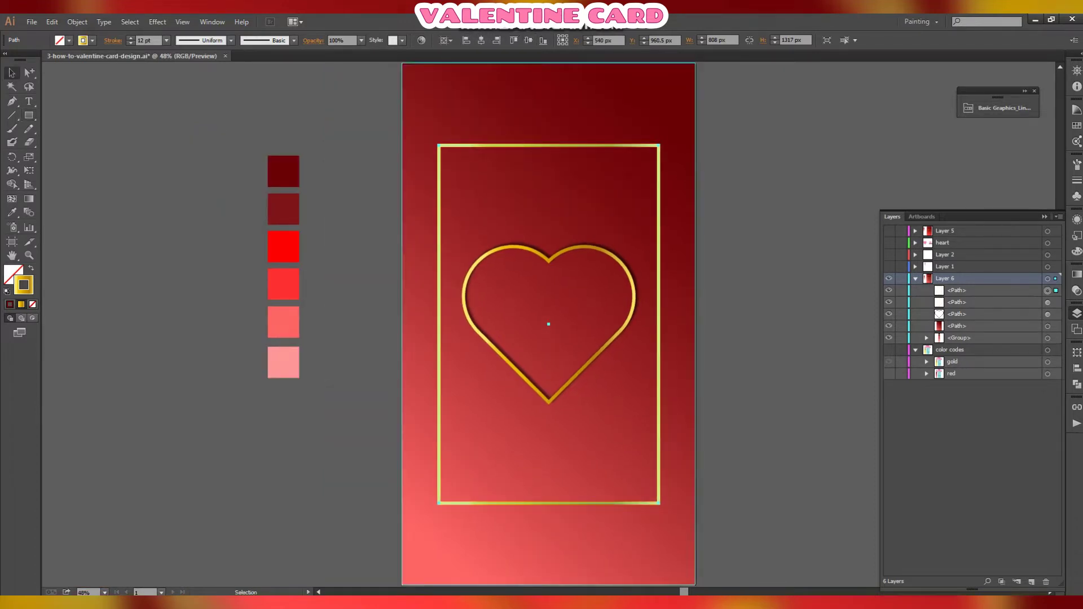
Step: Rotate the gold rectangle by 45°
right_click(655, 174)
mouse_move(728, 331)
click(824, 365)
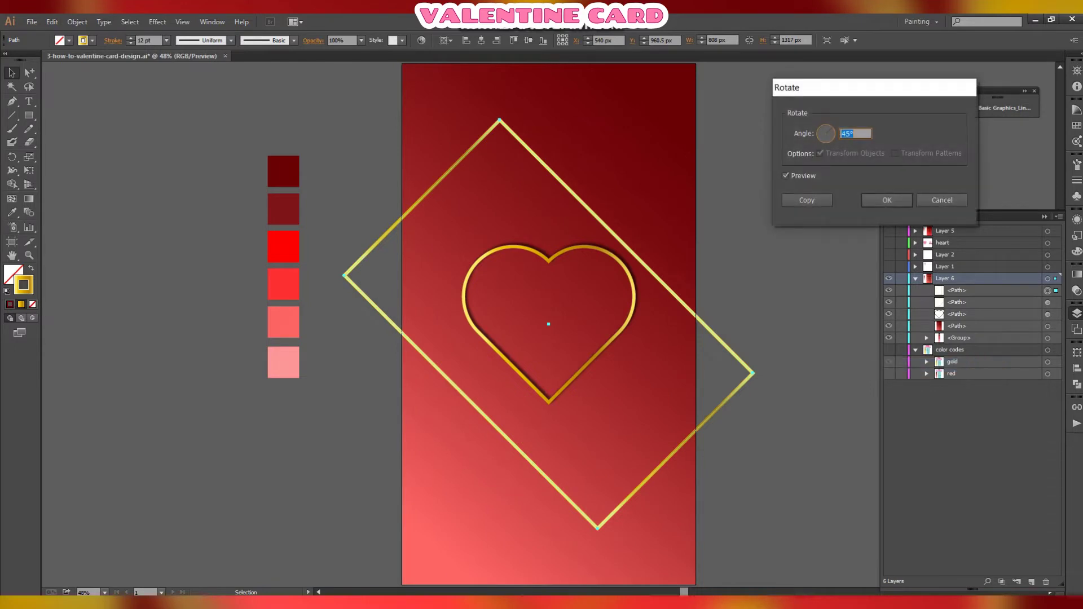
key(Return)
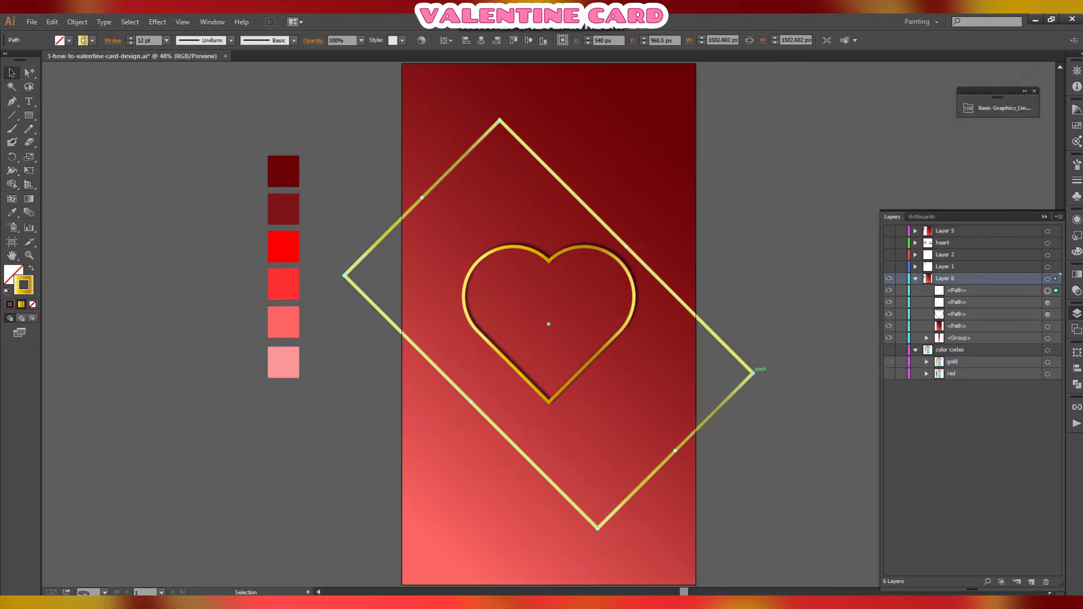
Step: Tilt the gold rectangle slightly clockwise, enlarge it to about 1513 × 1653 px overall and centre it horizontally on the artboard
drag(753, 372, 741, 410)
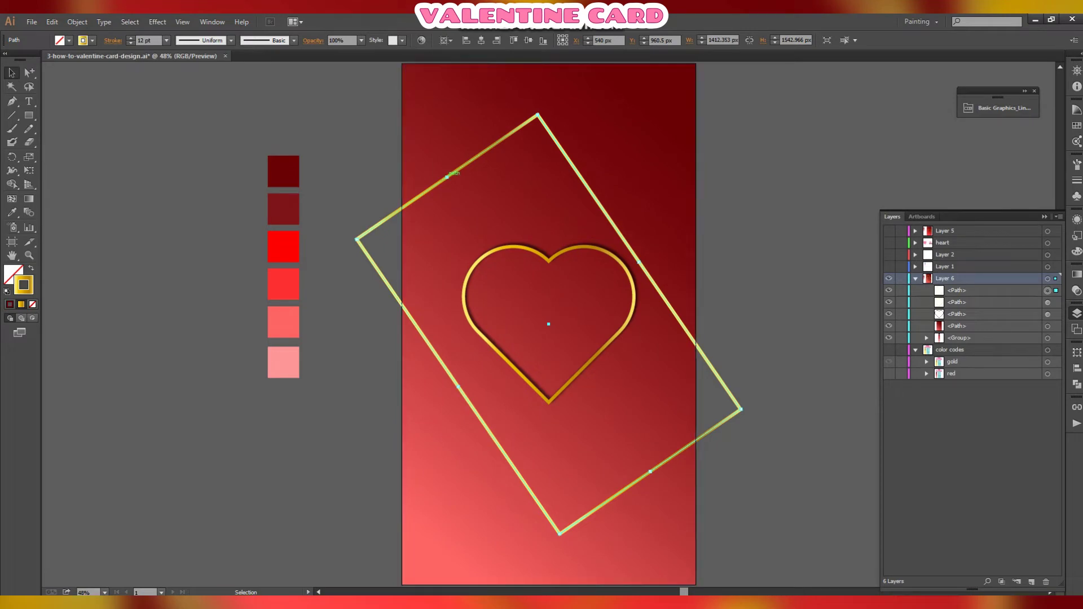
drag(448, 176, 433, 155)
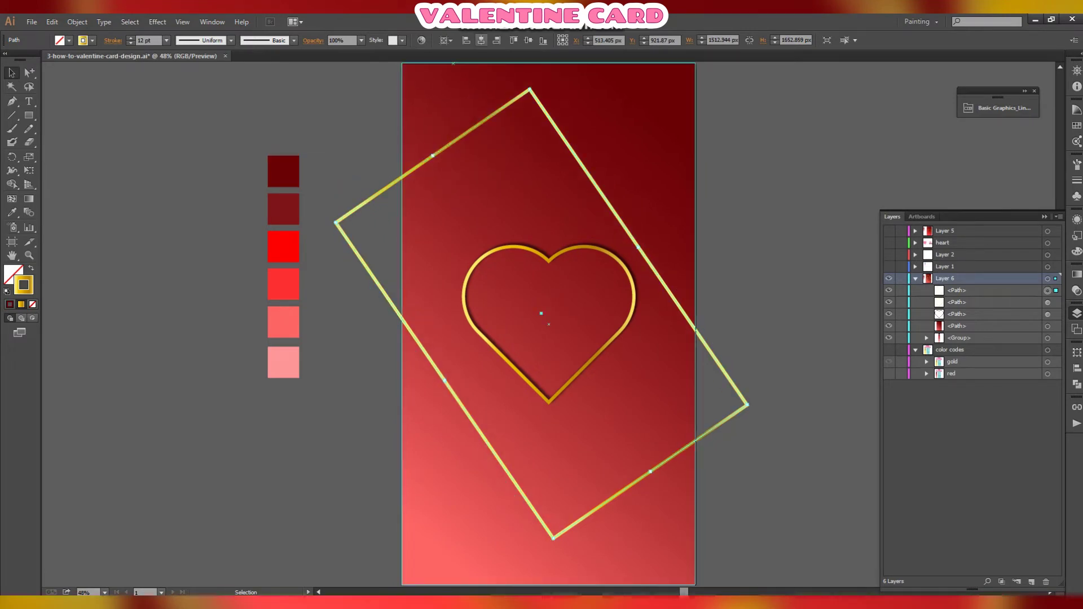
click(481, 41)
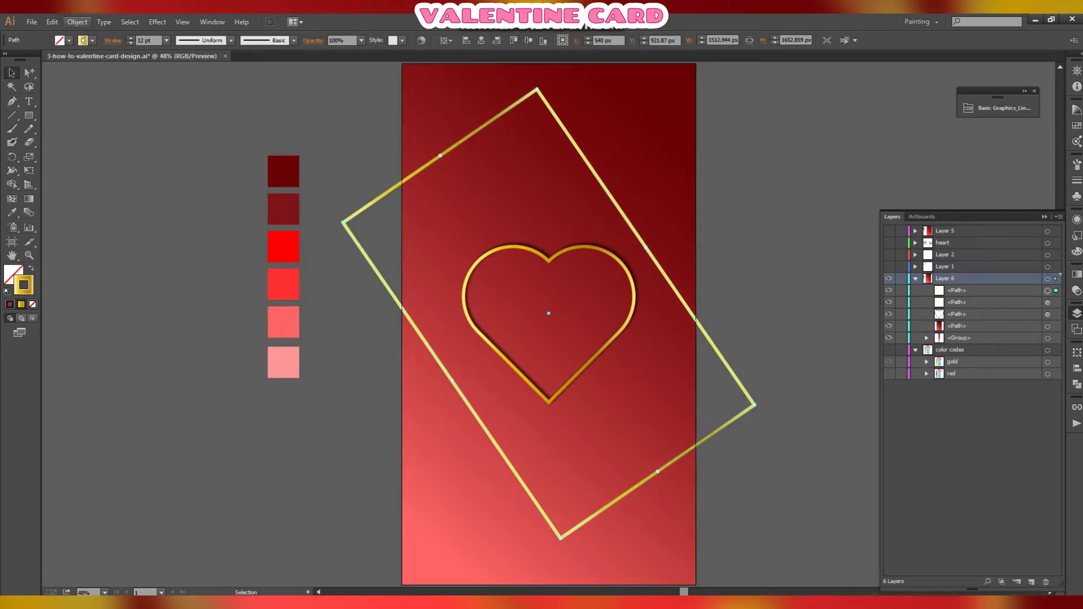
Step: Paste a copy of the gold rectangle in front and rotate it slightly clockwise around the shared centre
click(52, 22)
click(74, 80)
click(51, 22)
click(82, 107)
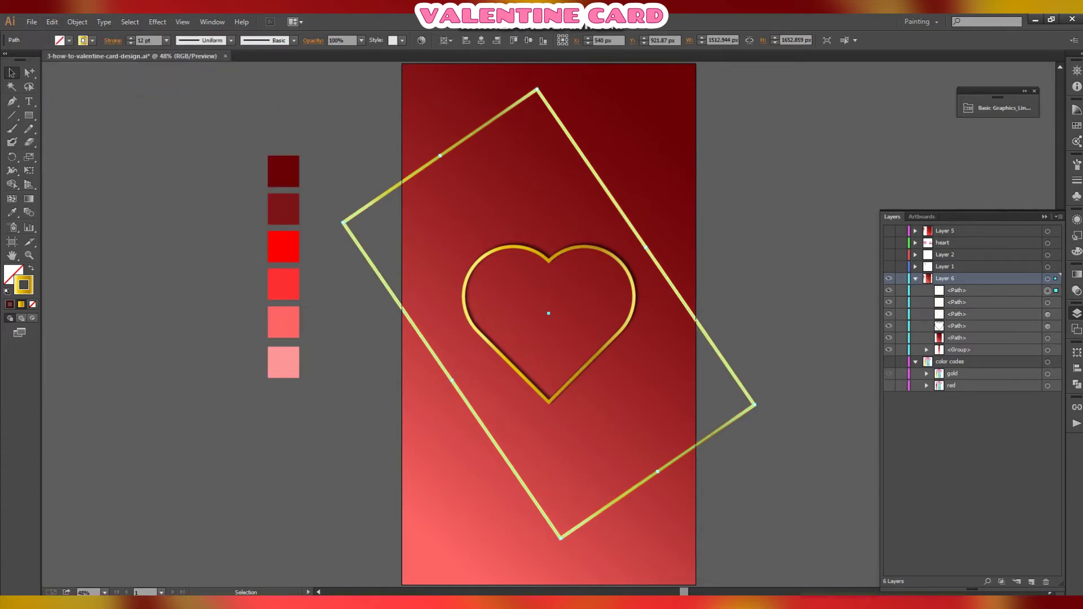
drag(765, 420, 759, 461)
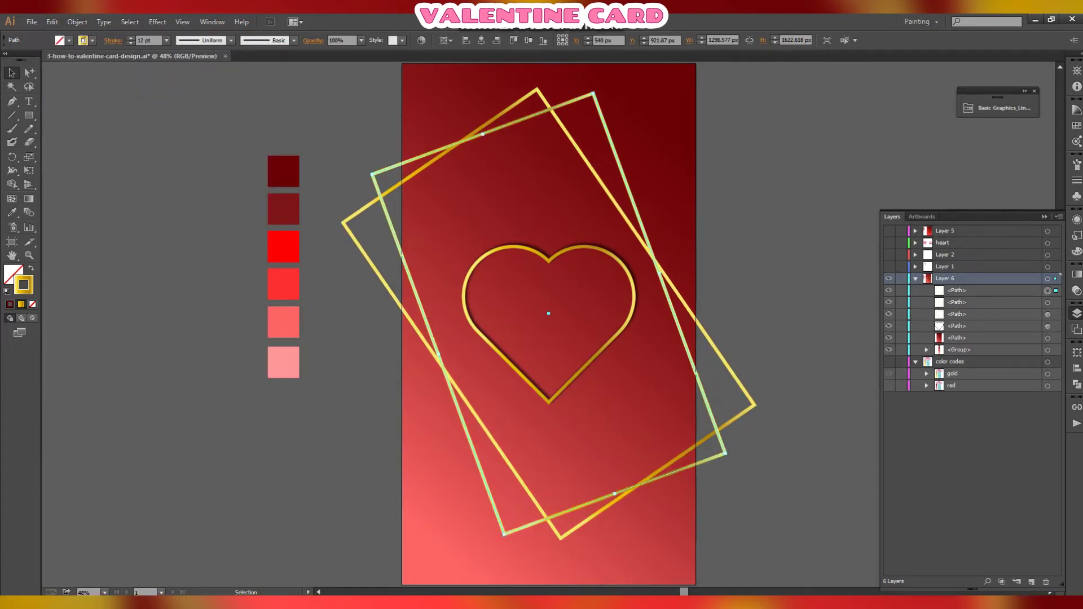
Step: Paste a copy of the second rectangle in front, rotate it clockwise until nearly upright, and save the document
click(52, 22)
click(73, 81)
click(52, 22)
click(82, 107)
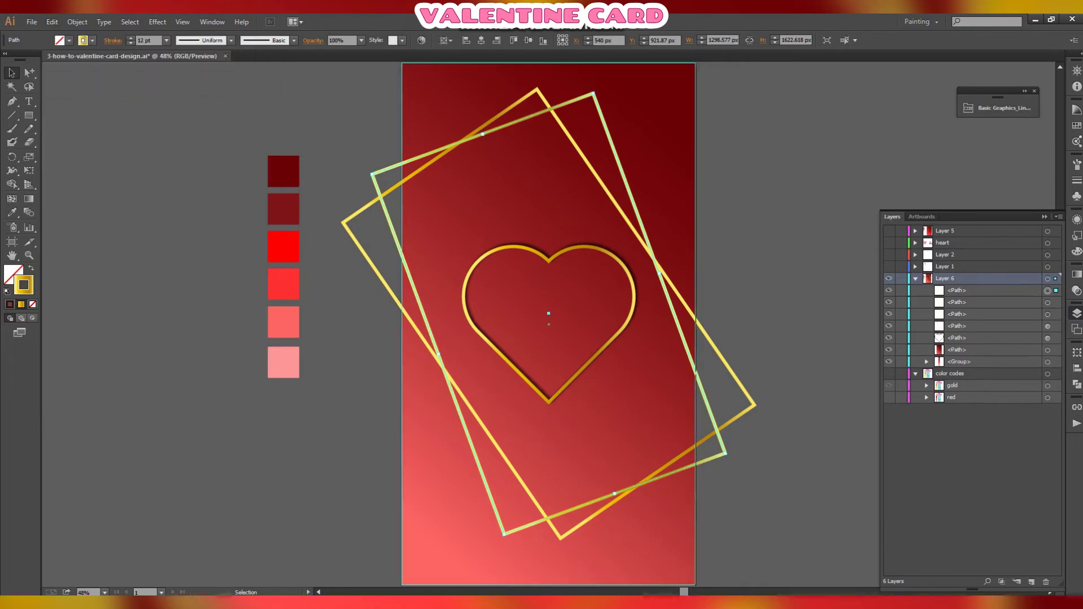
drag(597, 85, 661, 111)
key(ctrl+shift+a)
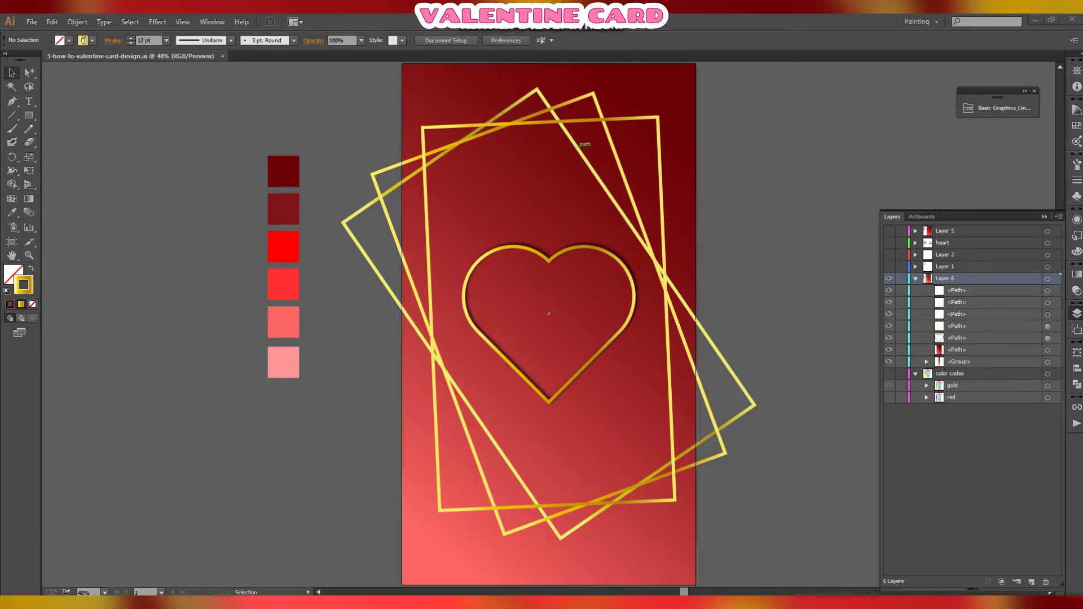
key(ctrl+s)
Step: Apply a Drop Shadow to the three gold rectangles: Normal mode, 75% opacity, X offset 7 px, Y offset -7 px, blur 5 px
drag(715, 447, 676, 445)
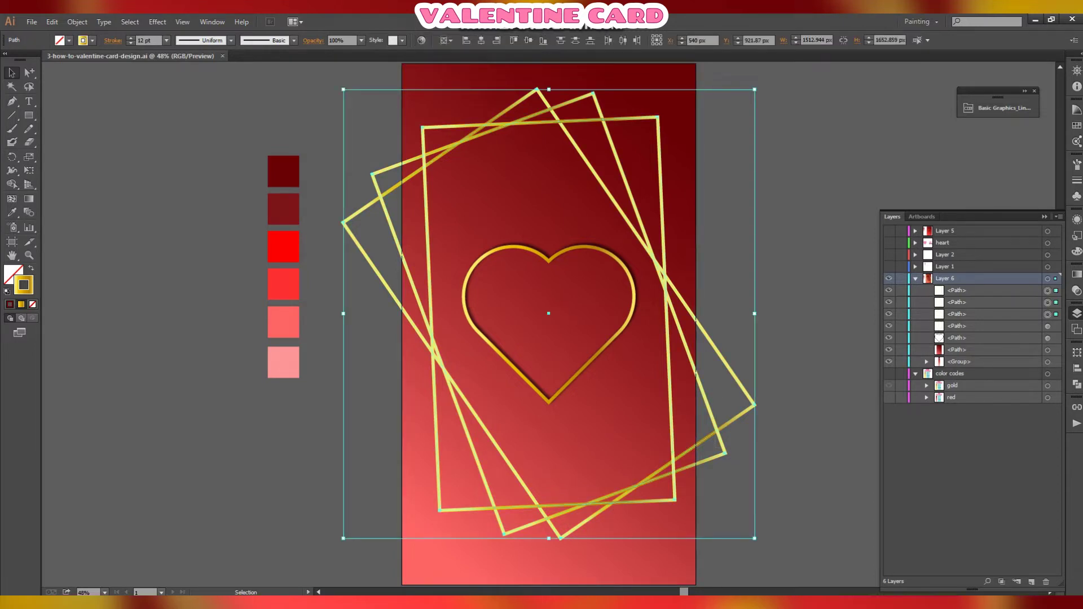
key(F7)
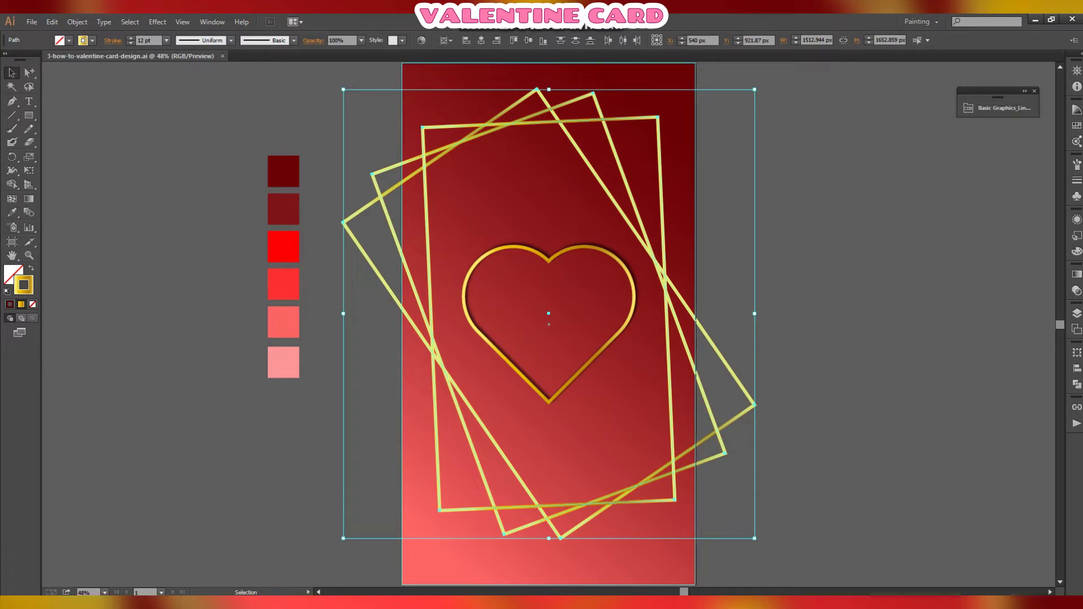
click(157, 22)
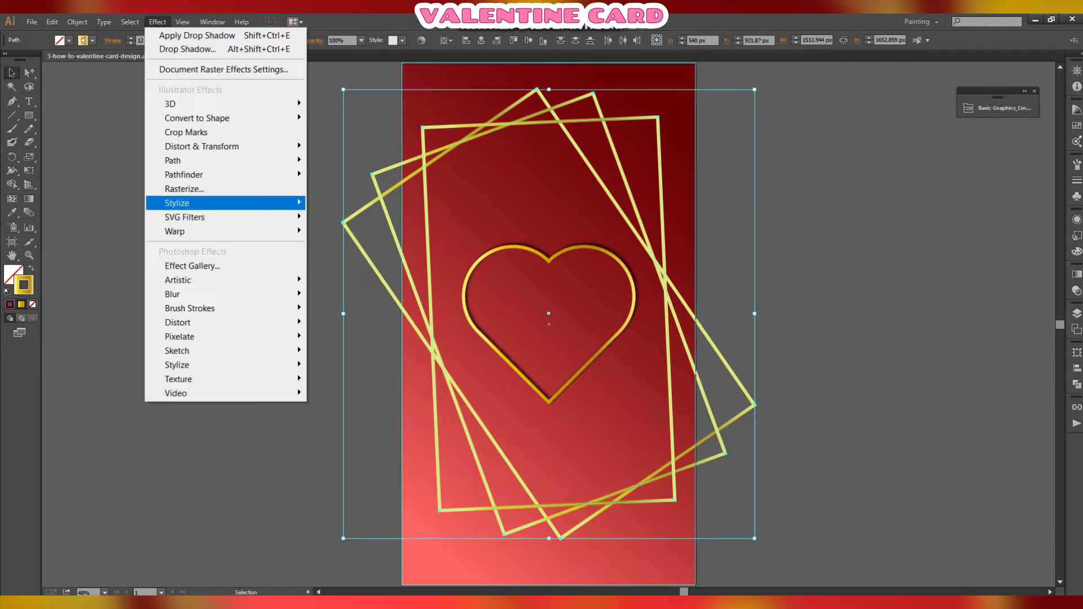
mouse_move(271, 203)
click(344, 203)
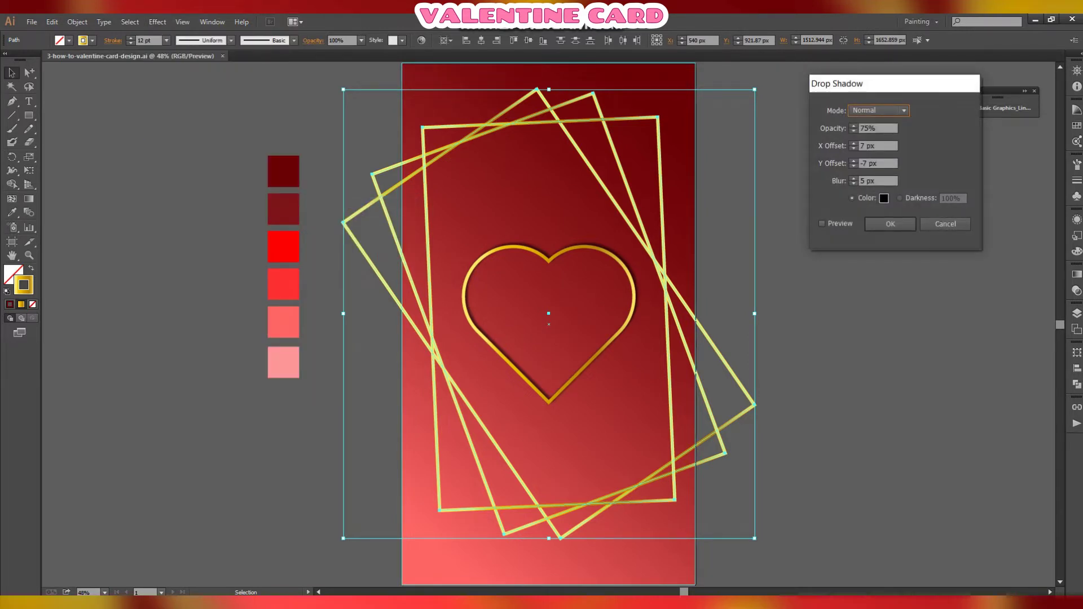
click(822, 223)
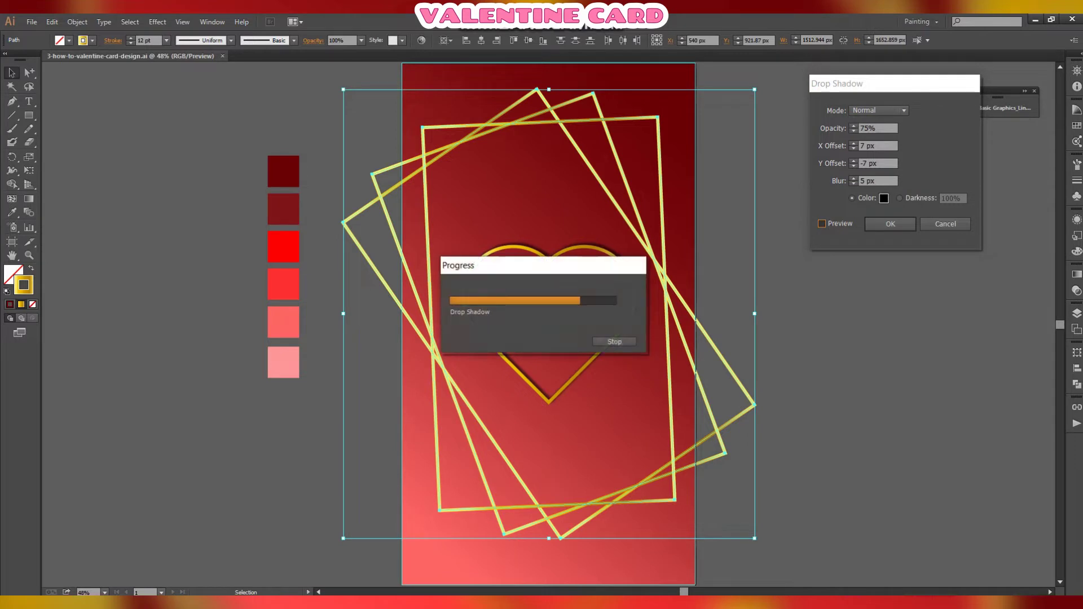
click(890, 224)
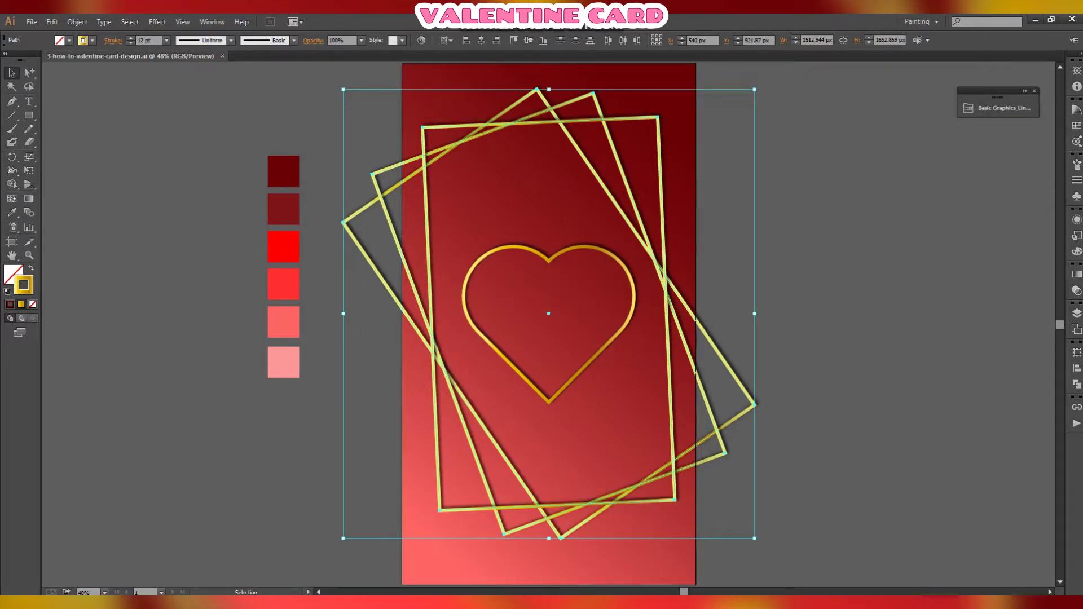
key(ctrl+shift+a)
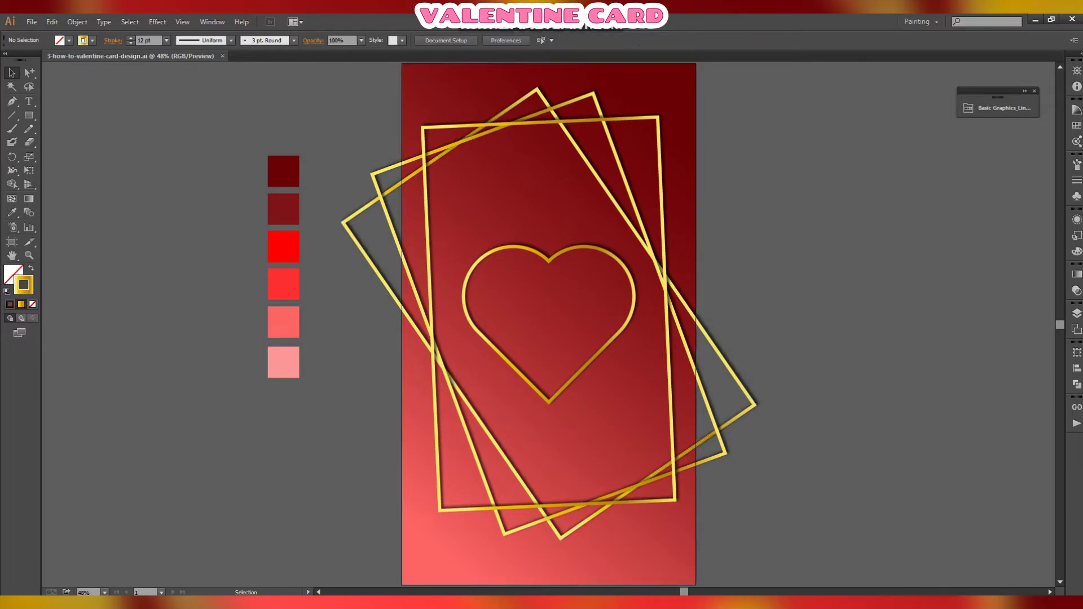
click(755, 404)
click(1077, 274)
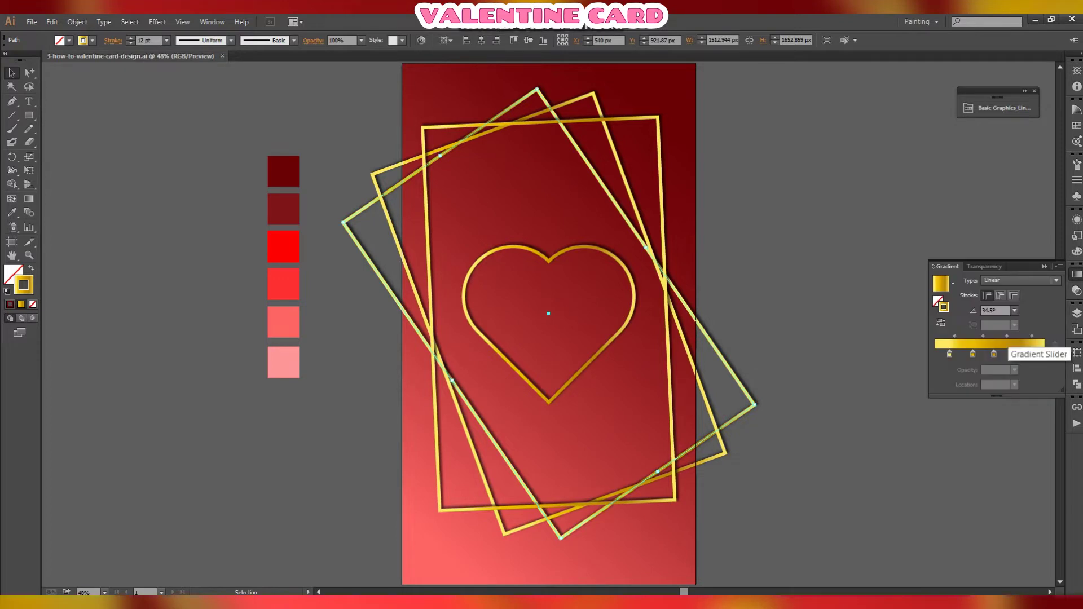
click(1020, 354)
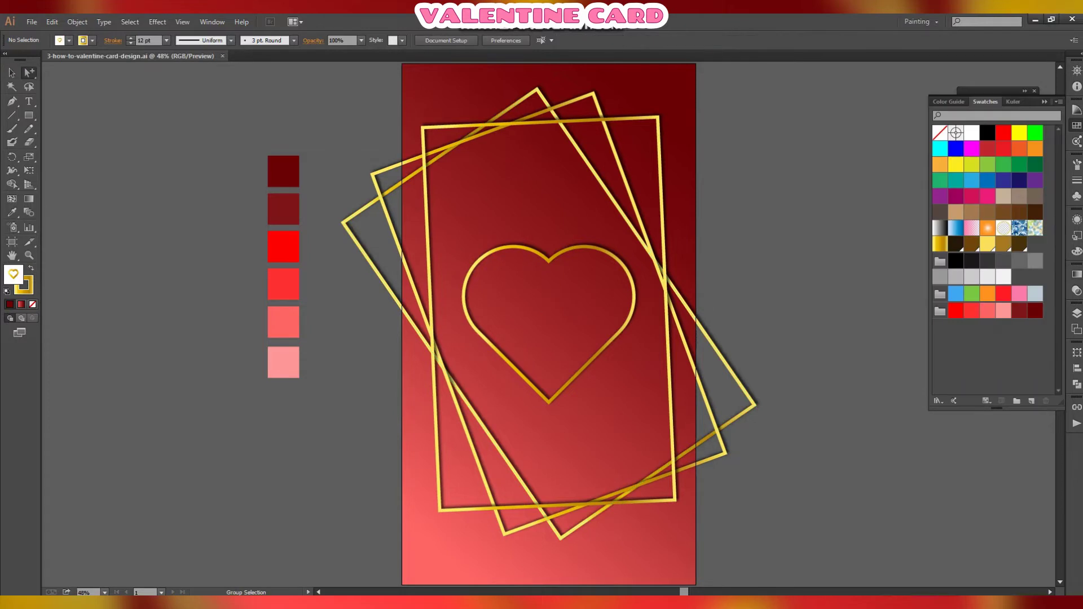
click(426, 179)
Step: Trace a closed polygon with the Pen tool through the frames' crossing points, enclosing the area shared by all three gold rectangles
key(p)
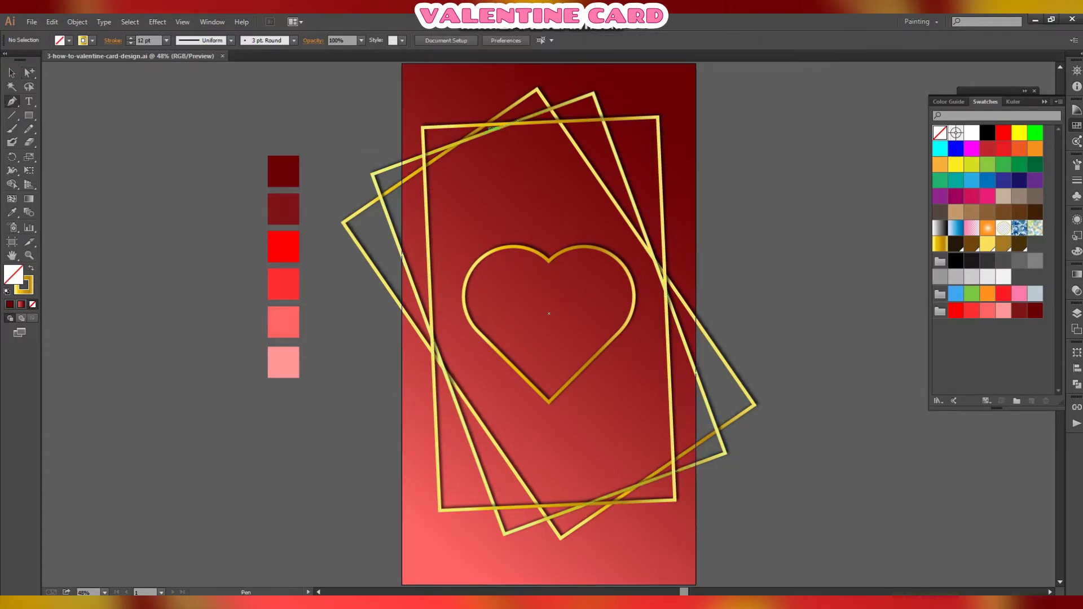
click(422, 168)
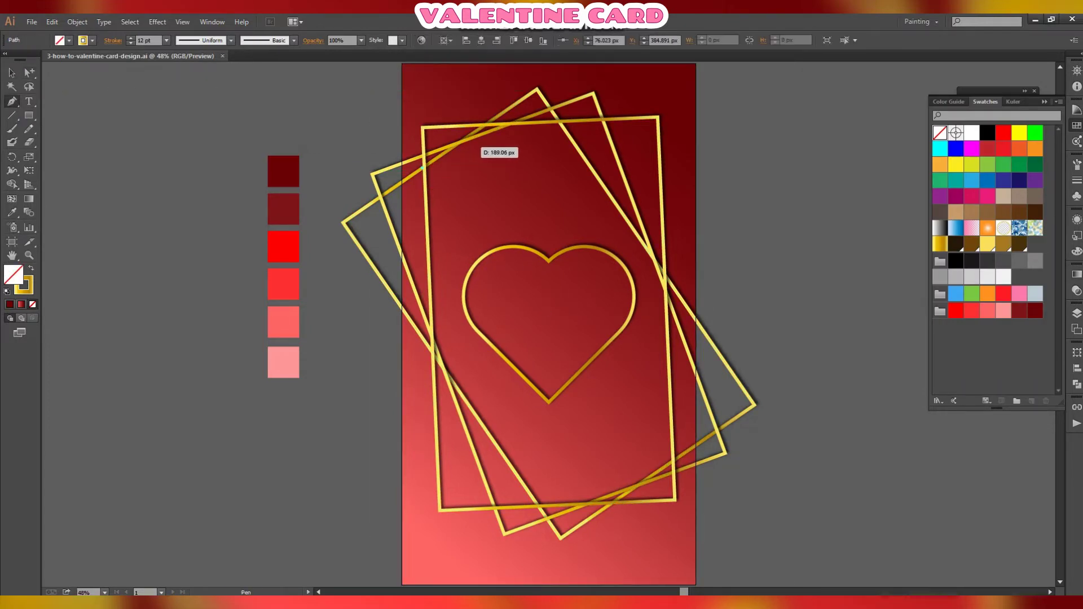
click(459, 142)
click(513, 122)
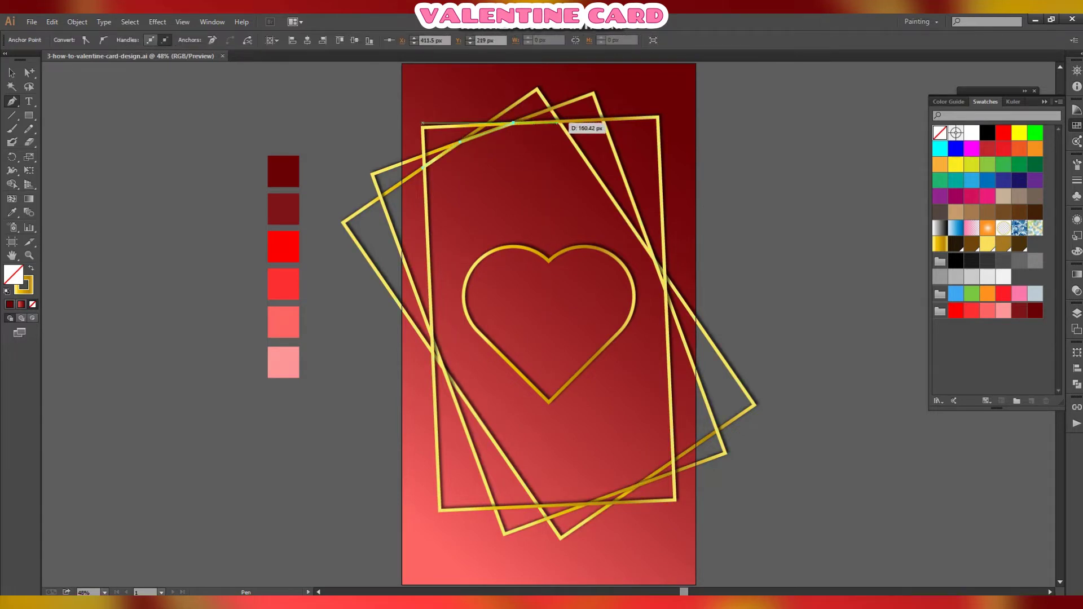
click(560, 123)
click(655, 259)
click(665, 293)
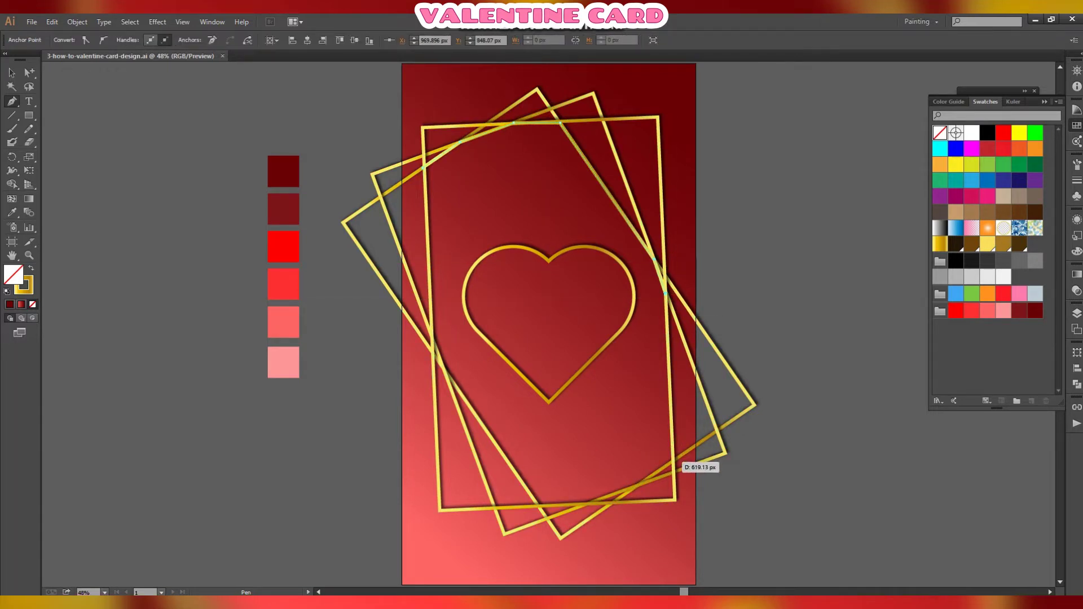
click(638, 483)
click(584, 501)
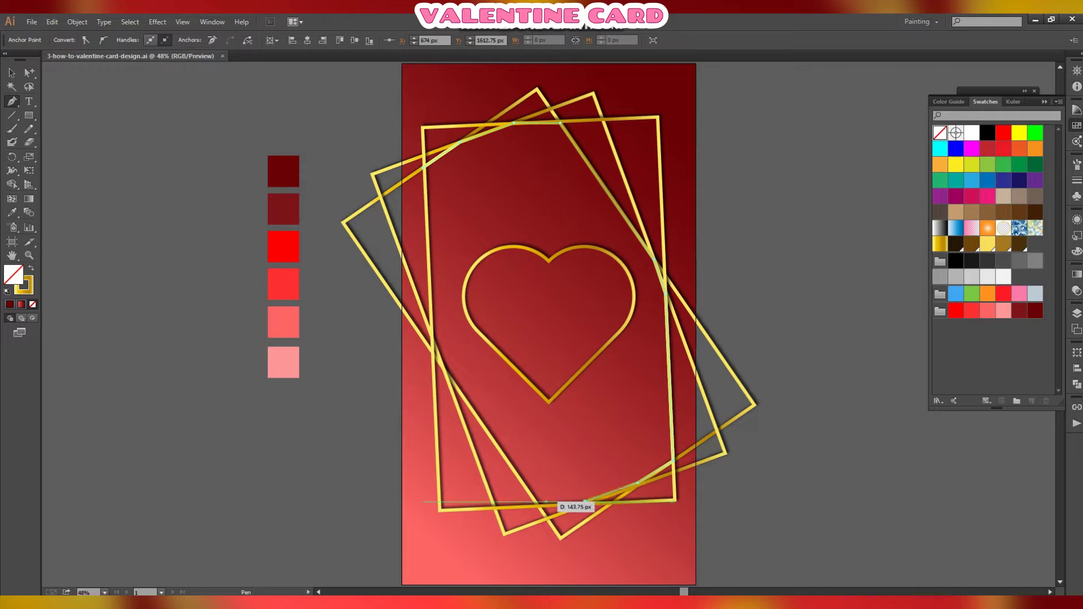
click(538, 505)
click(444, 370)
click(432, 338)
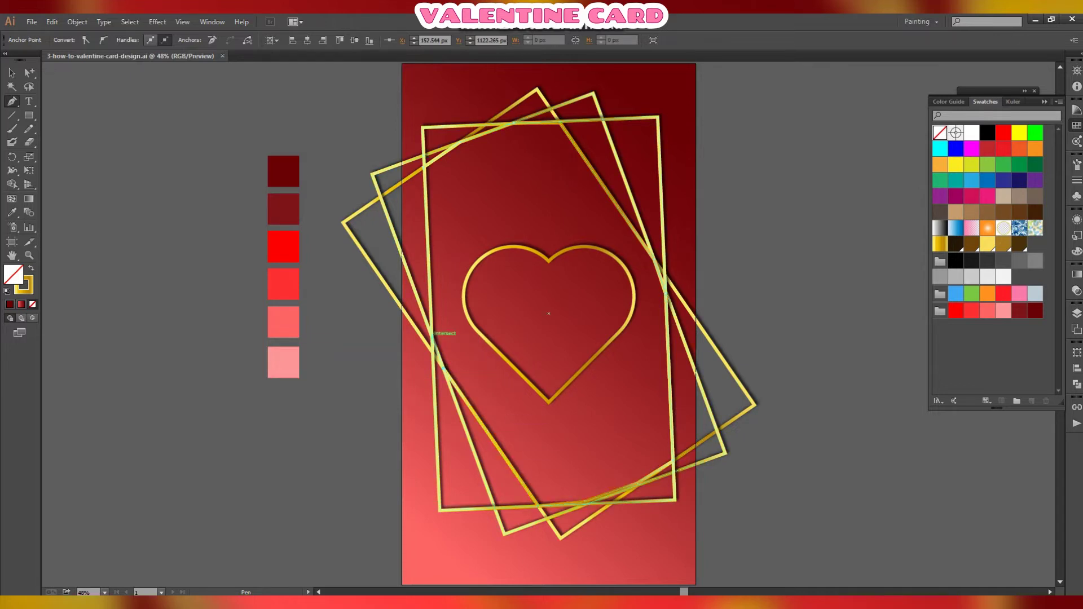
click(424, 168)
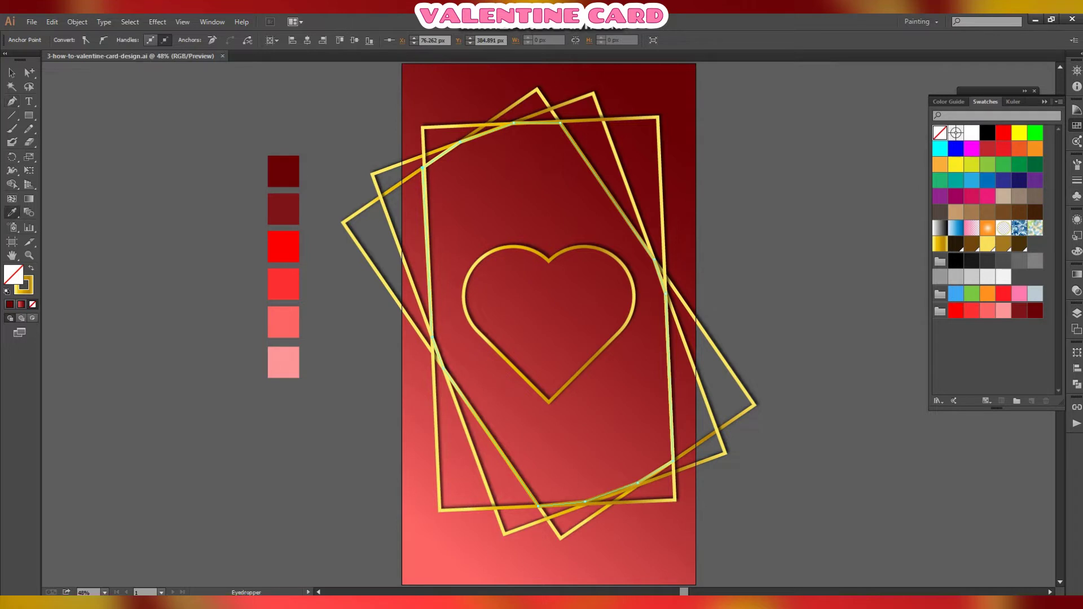
Step: Fill the polygon with the card background's red gradient and move it beneath the gold frames and the heart outline
click(485, 338)
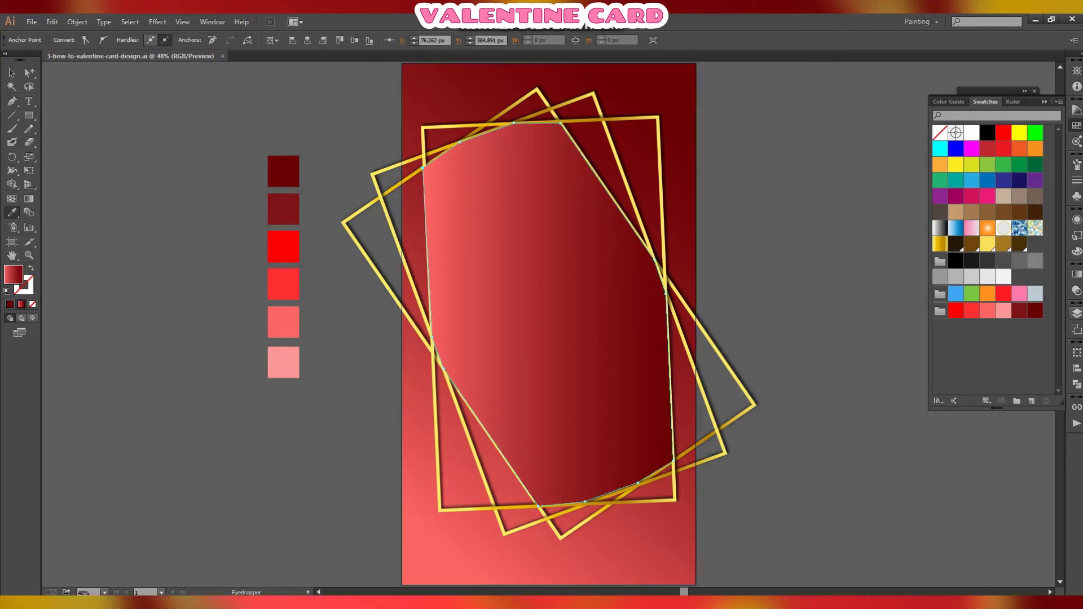
click(1077, 313)
click(915, 397)
drag(957, 291, 957, 367)
click(1077, 313)
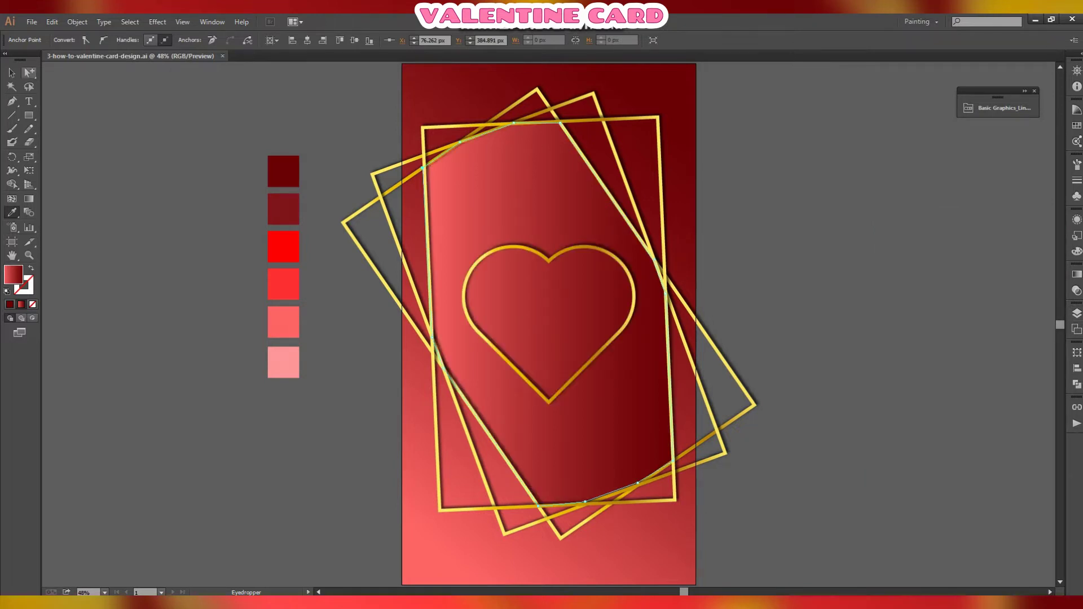
Step: Try to recolour the polygon's dark gradient stop with a bright red sampled from the palette, and undo the gradient changes
click(30, 72)
click(343, 133)
click(508, 198)
click(1076, 274)
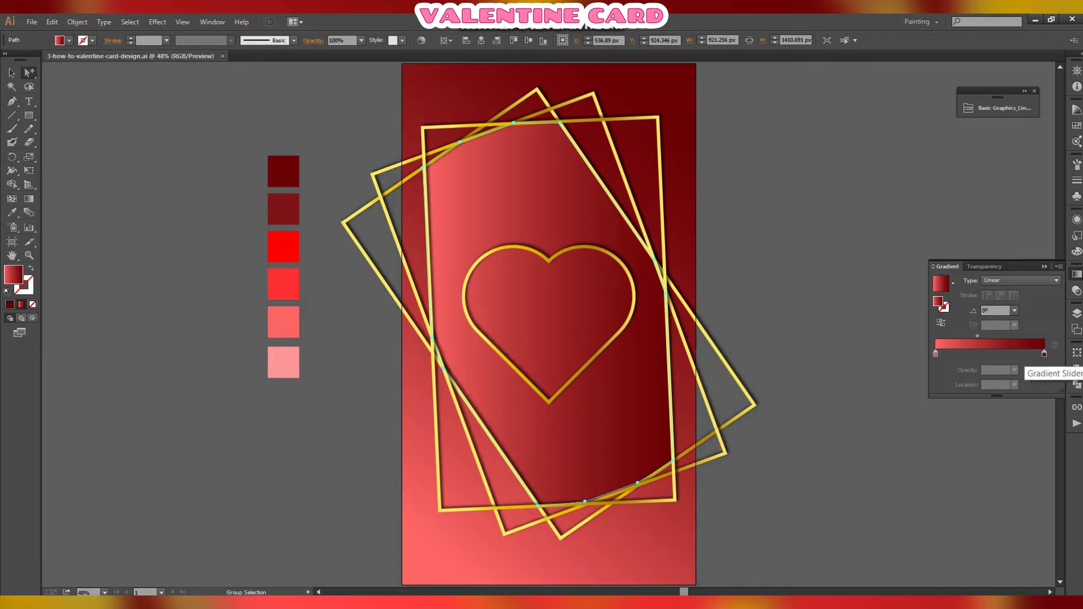
click(1044, 353)
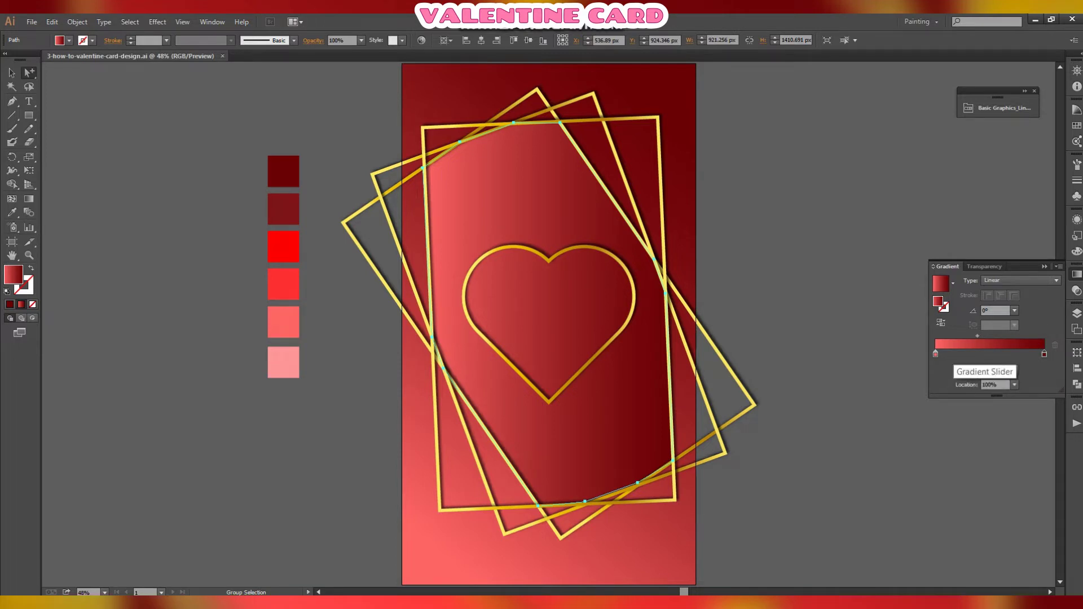
drag(1044, 353, 993, 353)
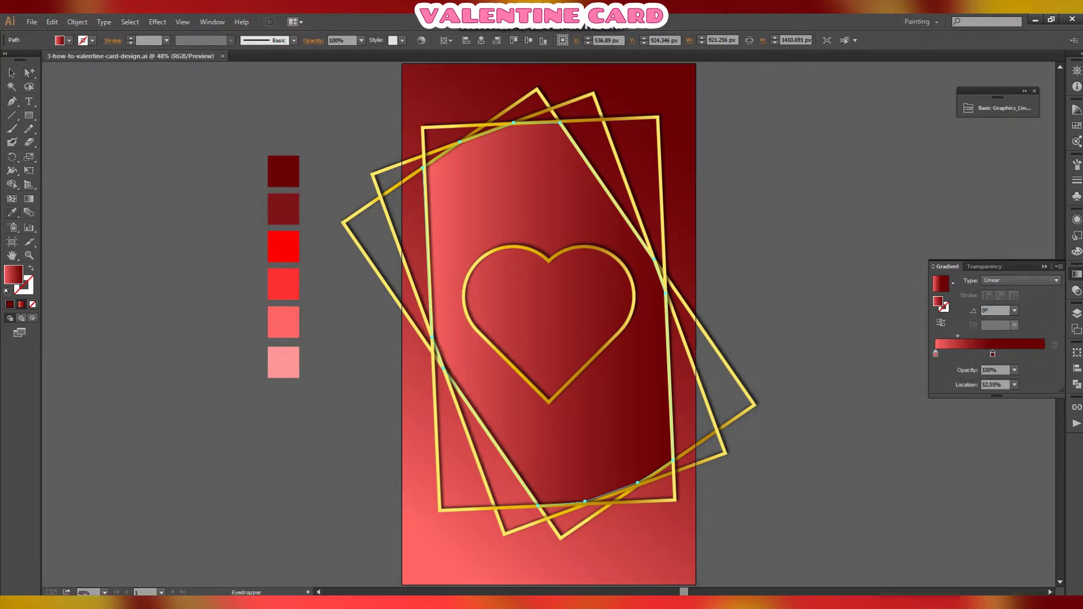
click(283, 284)
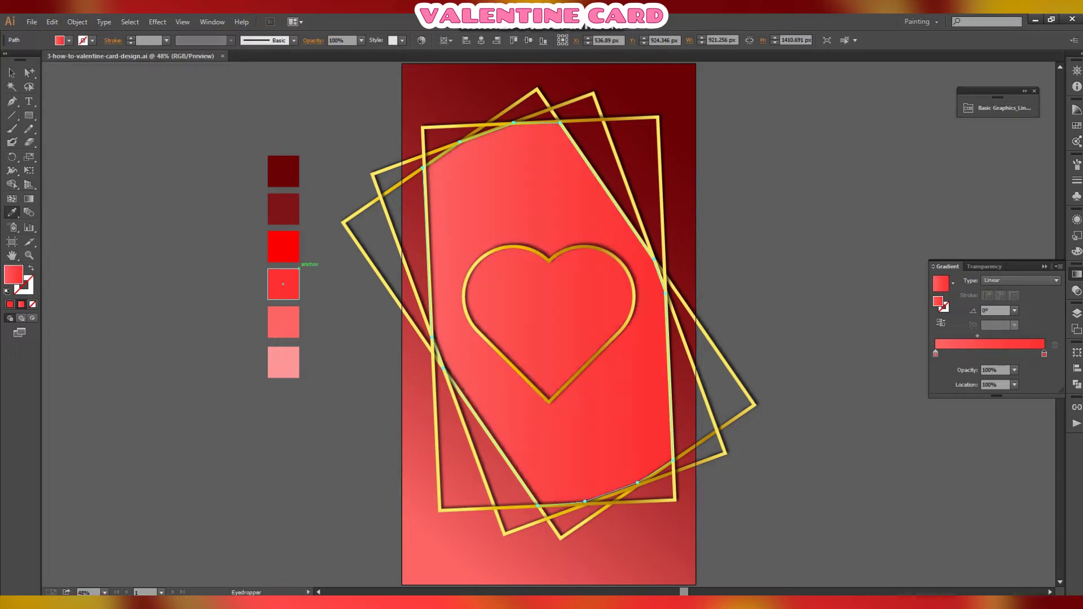
key(ctrl+z)
key(ctrl+z)
key(ctrl+z)
Step: Give the polygon the light-to-dark red gradient fill again and place it beneath the heart outline and gold frames
click(990, 344)
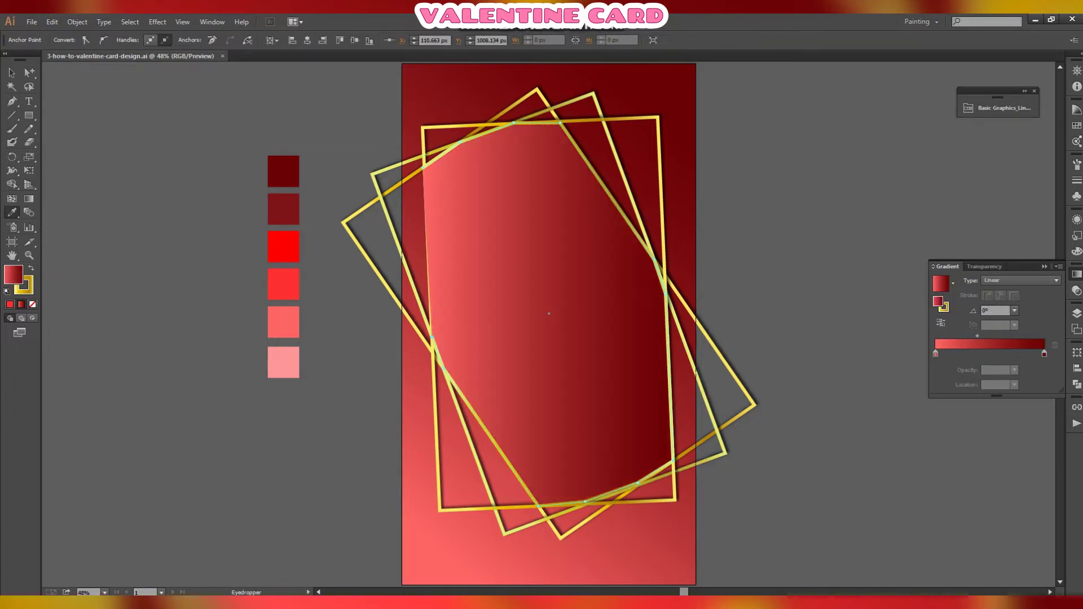
click(1076, 313)
drag(957, 291, 957, 356)
Step: Add a middle stop to the polygon's gradient, colour it ff3333 from the palette, and shift it toward the light end
click(1077, 274)
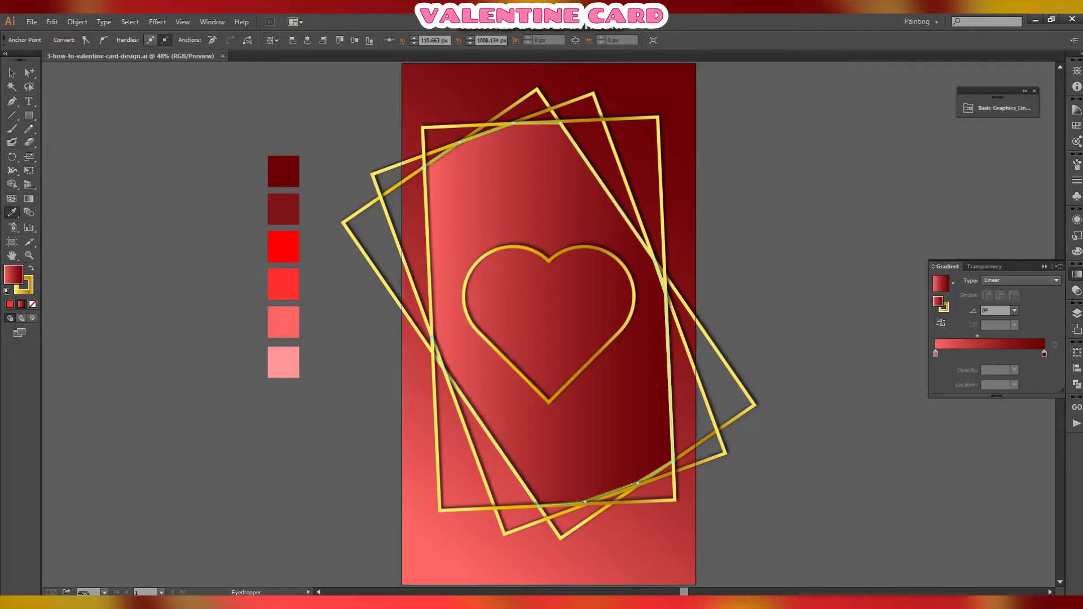
click(992, 353)
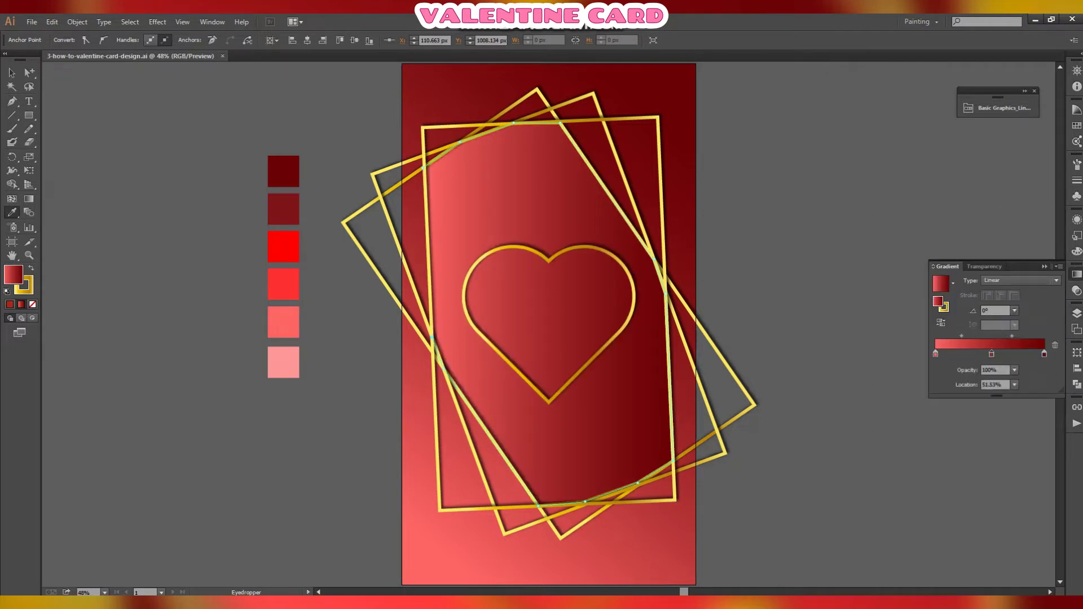
shift+click(283, 284)
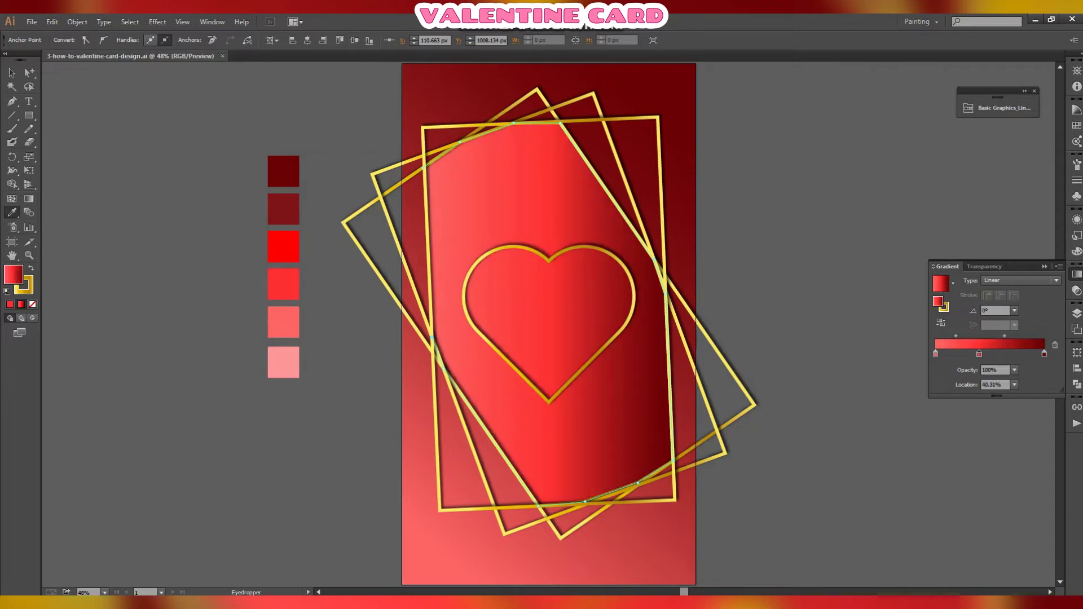
drag(979, 354, 970, 354)
Step: Remove the gold stroke from the gradient polygon, leaving its fill as the active attribute
click(1076, 252)
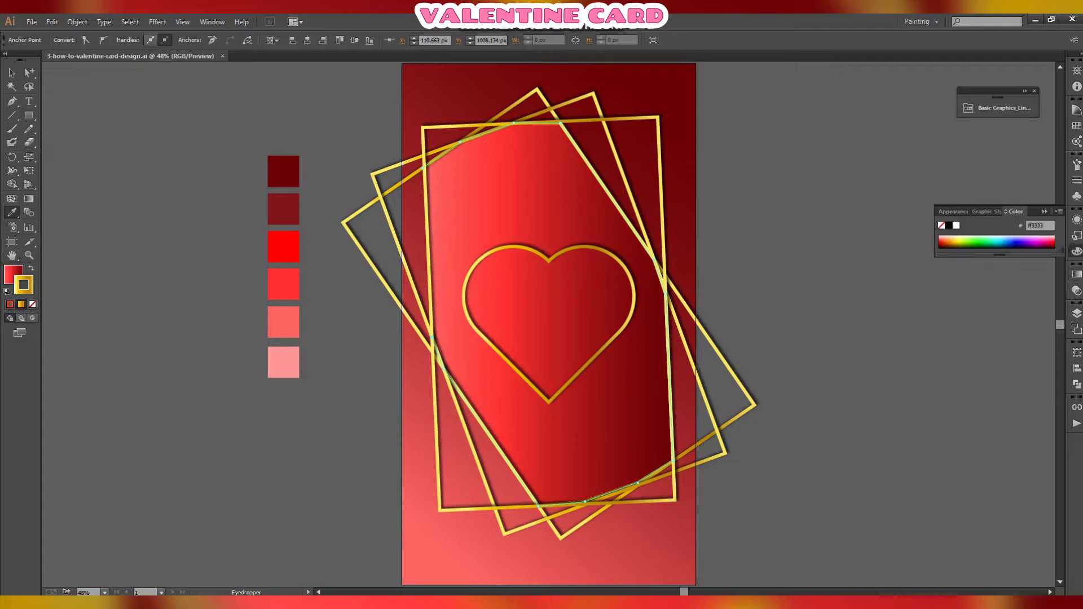
click(32, 304)
click(12, 274)
Step: Redirect the polygon's gradient diagonally with the Gradient tool, running from light at the lower left to dark at the upper right, and deselect it
click(29, 199)
mouse_move(522, 439)
mouse_down()
mouse_move(580, 362)
mouse_move(660, 176)
mouse_up()
drag(548, 485, 681, 273)
drag(548, 485, 472, 437)
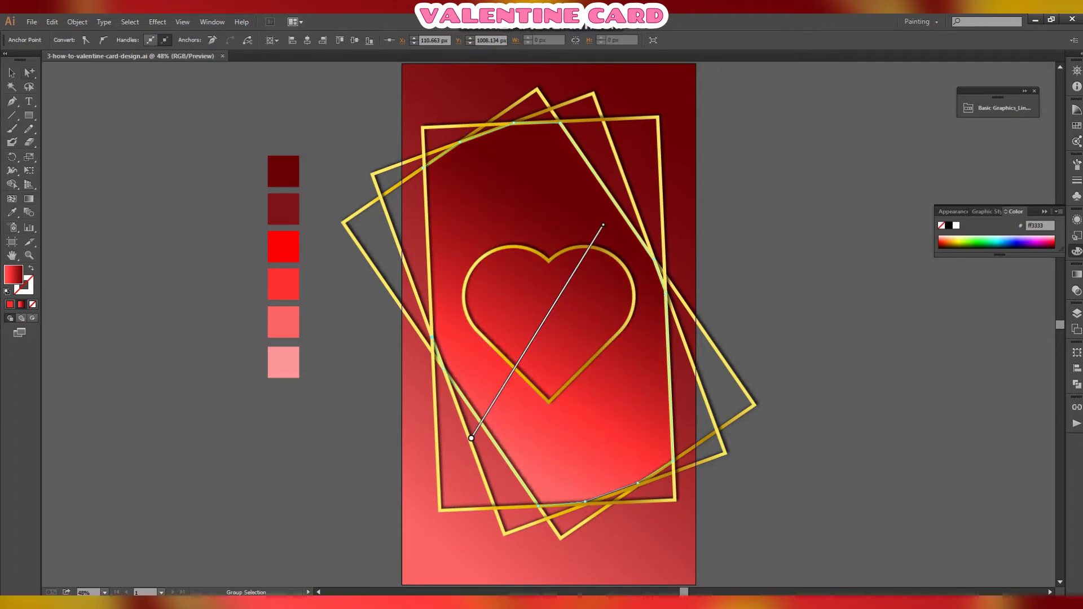
key(ctrl+shift+a)
key(F7)
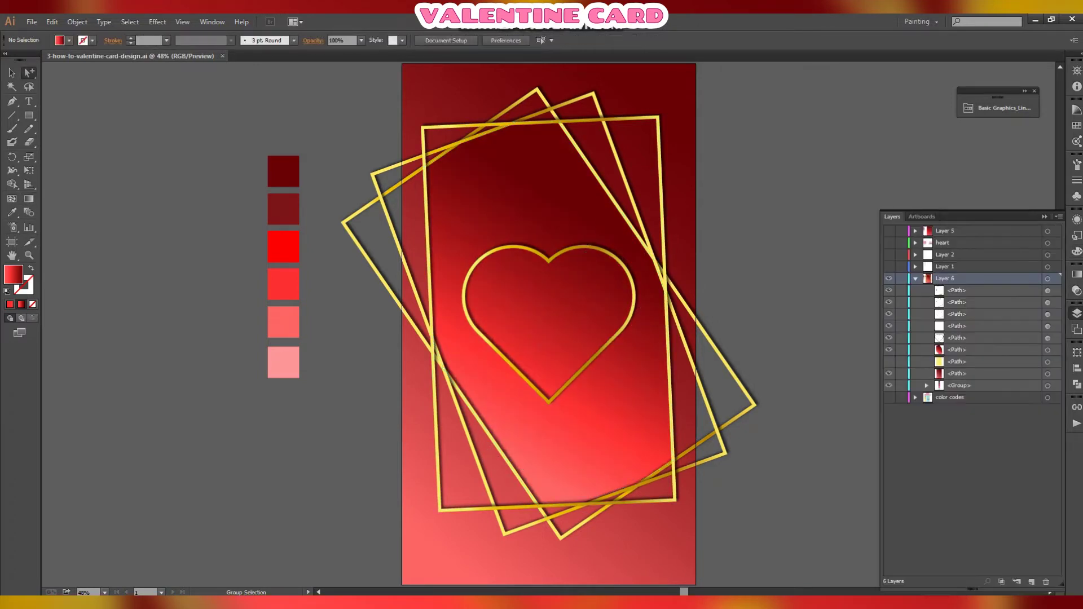
key(F7)
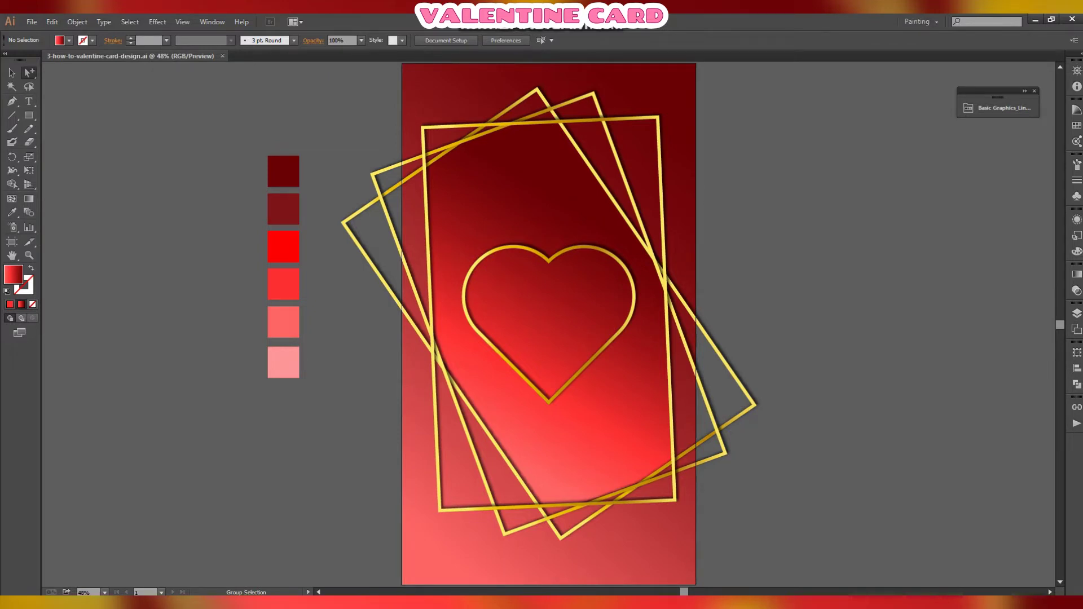
Step: Create a text area about 1122 × 235 px across the upper part of the frames and set its font to Rancho
click(29, 101)
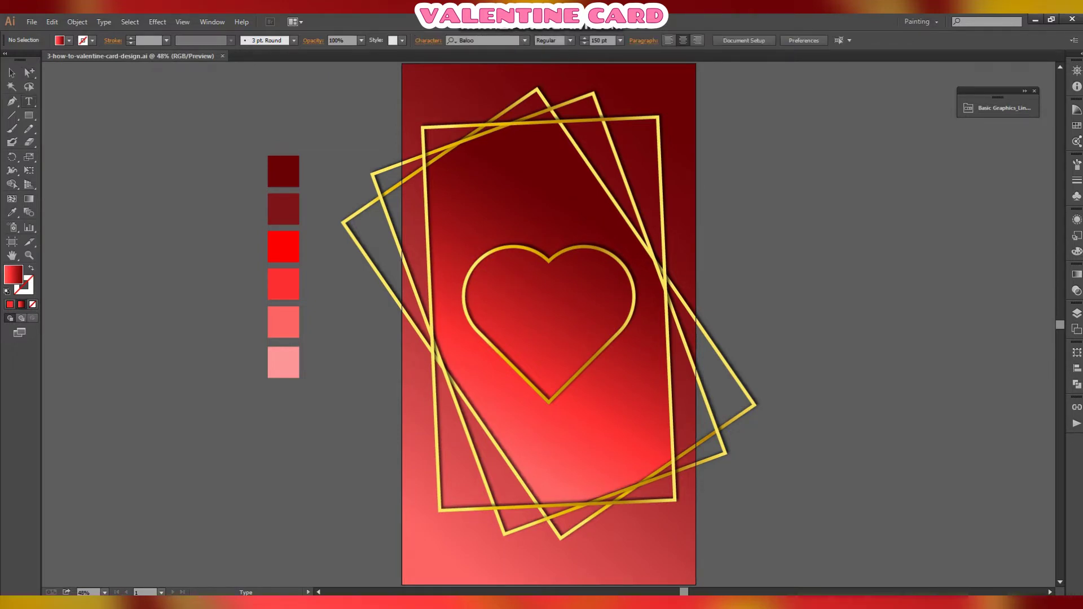
scroll(361, 164, up, 1)
drag(355, 152, 660, 214)
click(395, 40)
text(ranc)
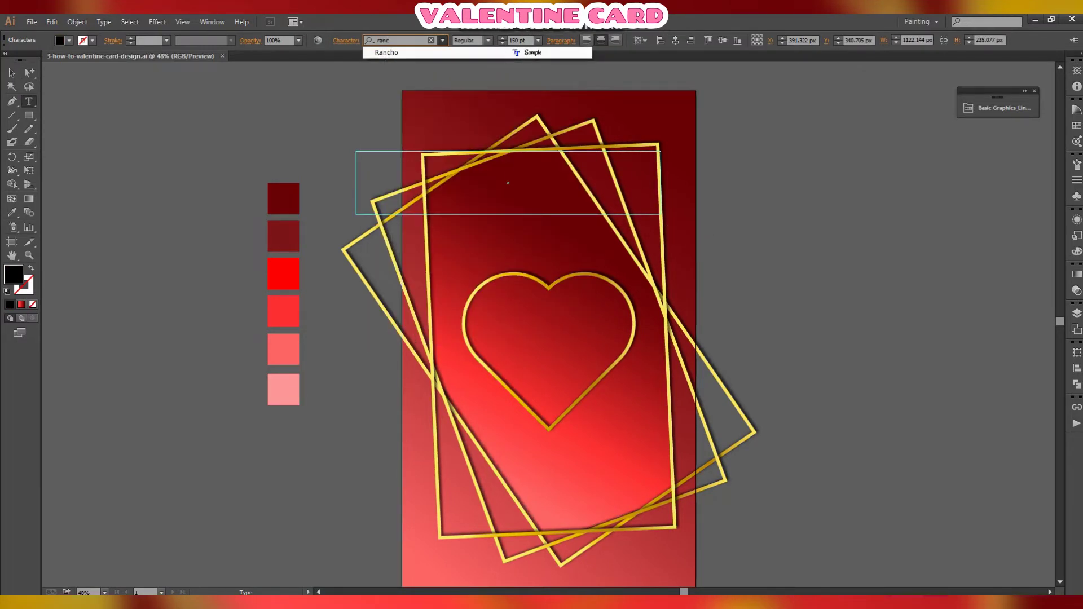
key(Return)
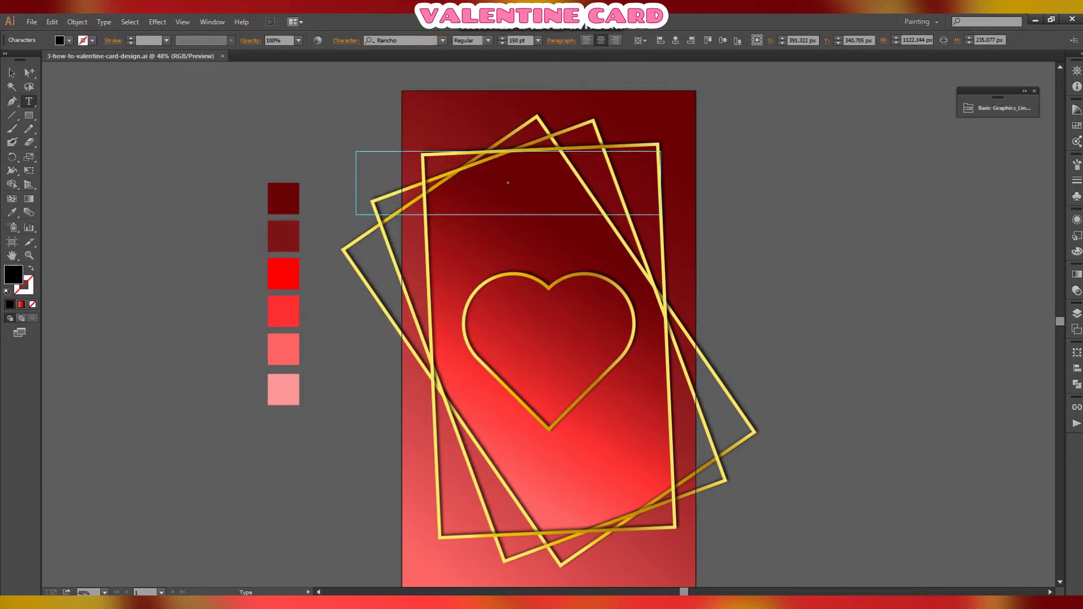
Step: Set the font size of the new text area to 48 pt
click(538, 40)
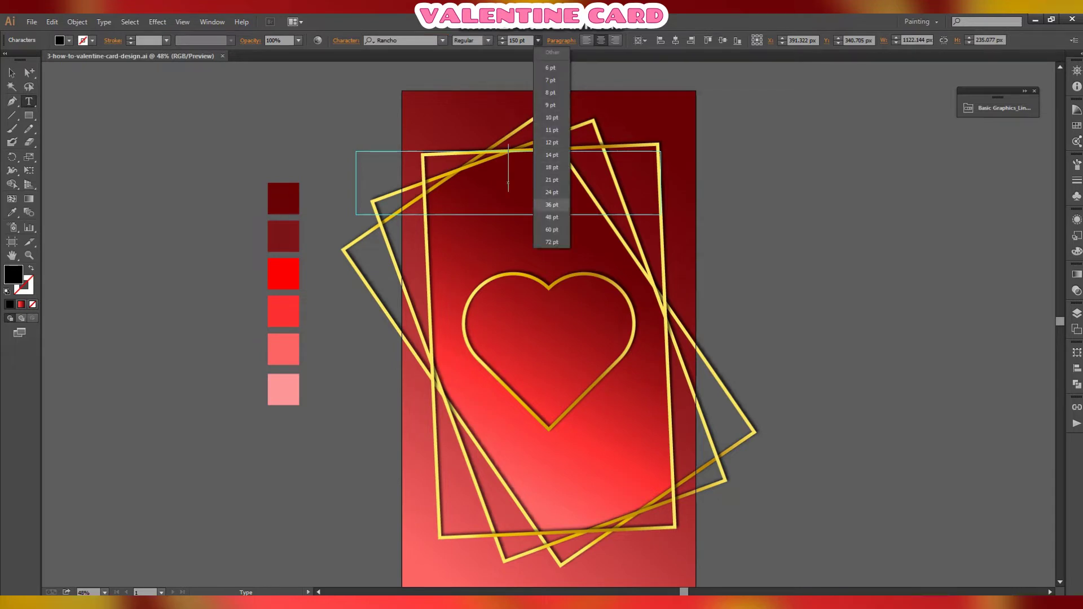
click(550, 205)
click(537, 40)
click(550, 218)
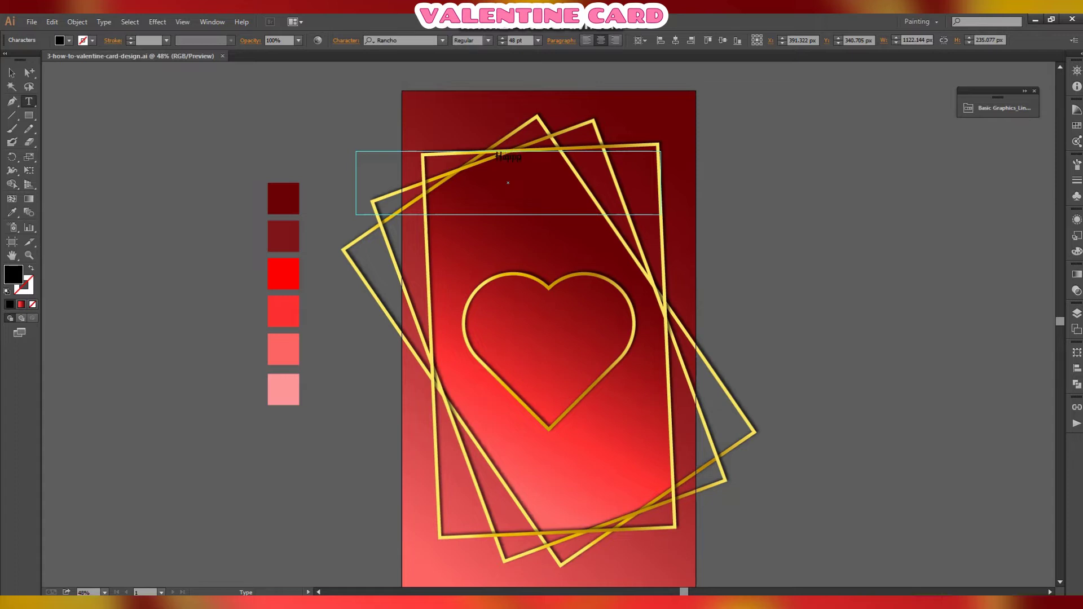
Step: Move the "Happy" text slightly down and recolor it with the Eyedropper from the salmon swatch, the second lightest in the palette
click(12, 73)
click(147, 135)
drag(508, 156, 508, 195)
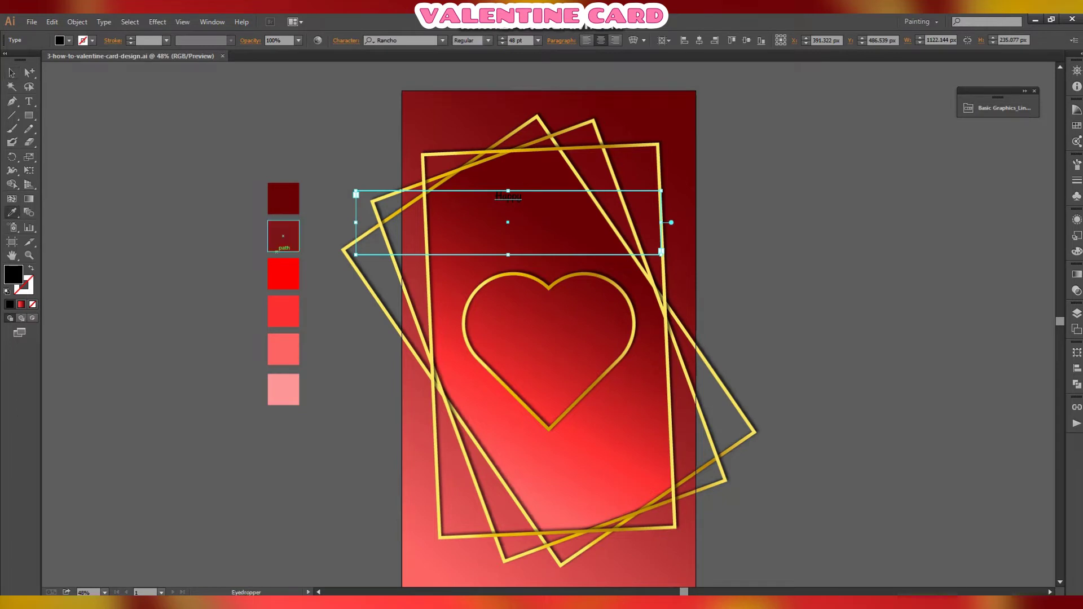
click(283, 349)
click(169, 135)
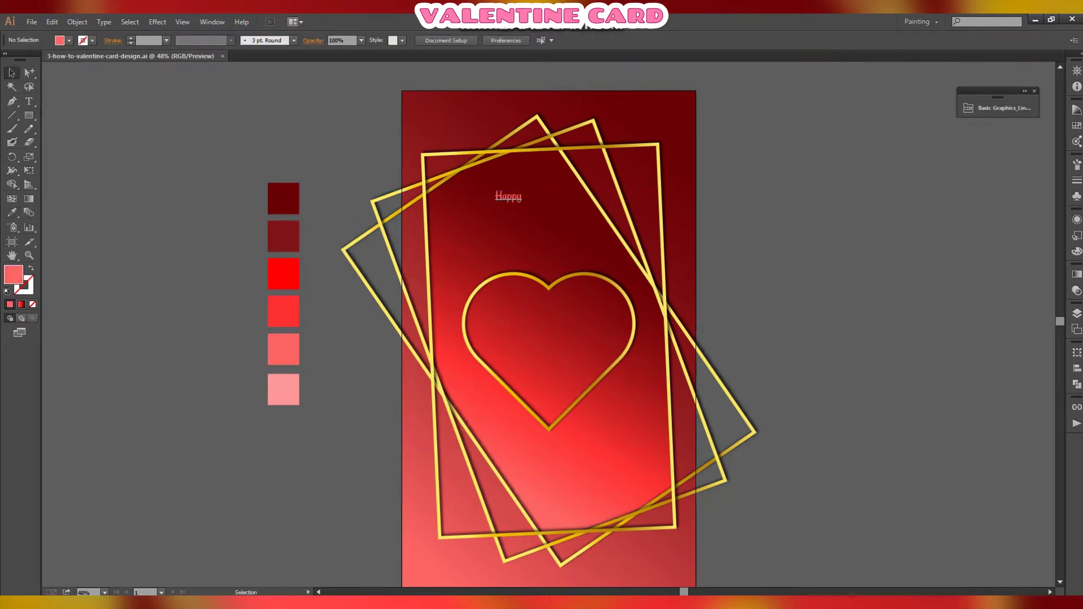
Step: Set the font size of the "Happy" text to 100 pt and deselect it
drag(509, 197, 492, 224)
click(538, 40)
click(552, 242)
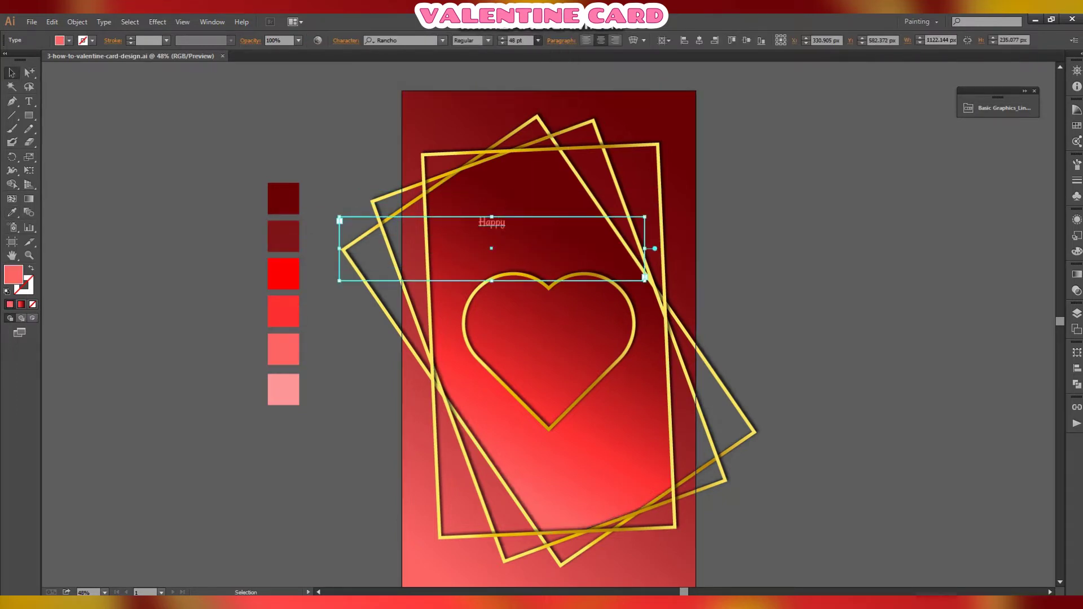
drag(516, 41, 506, 40)
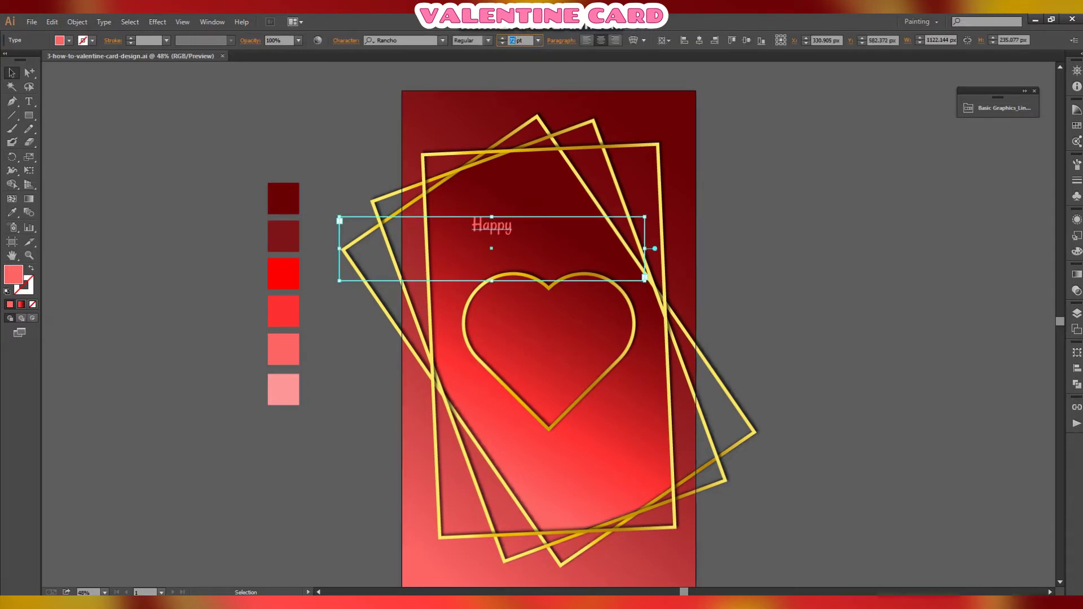
text(100)
key(Return)
click(316, 136)
Step: Shorten the "Happy" text area to about 145 px tall and place it above the heart
drag(510, 227, 514, 199)
drag(496, 251, 496, 228)
drag(502, 203, 507, 223)
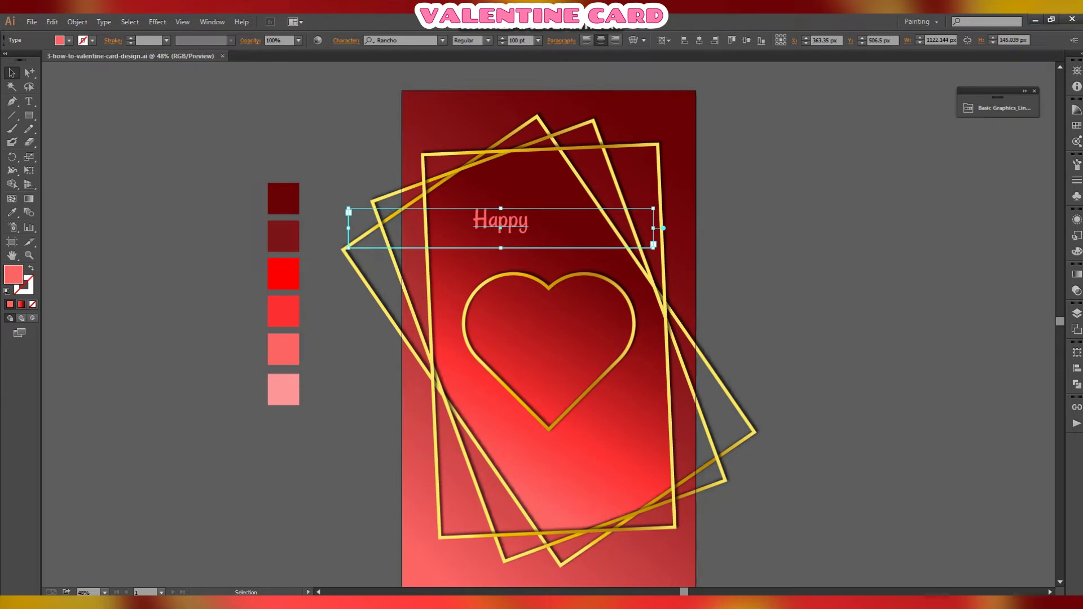
click(338, 147)
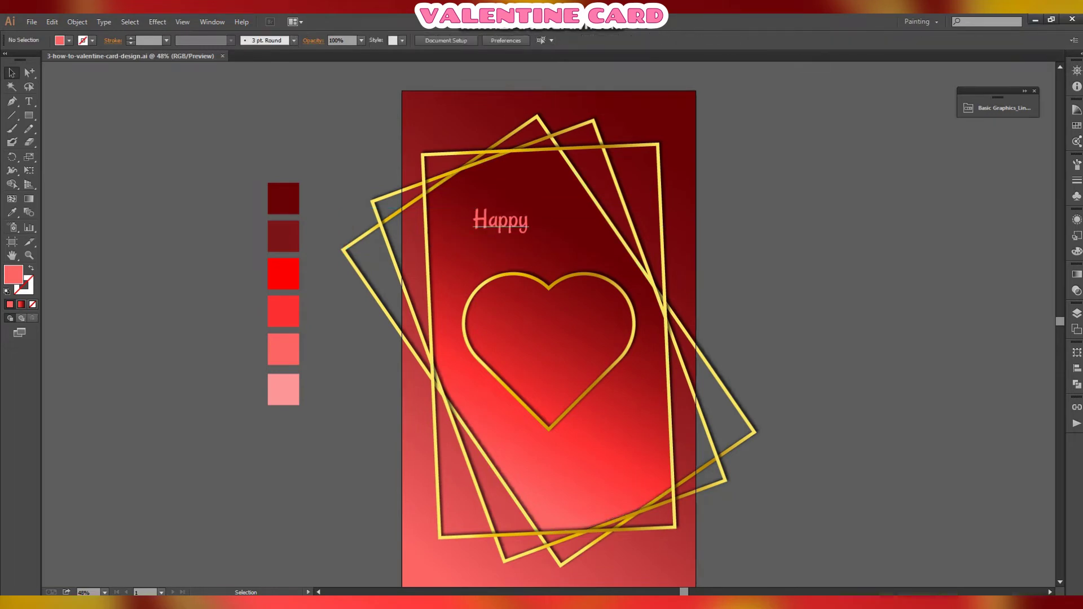
click(501, 223)
click(52, 22)
click(69, 80)
click(316, 136)
Step: Add a text area about 1185 × 158 px across the heart reading "Valentine's" and shift the word inside the heart
key(t)
drag(356, 329, 677, 371)
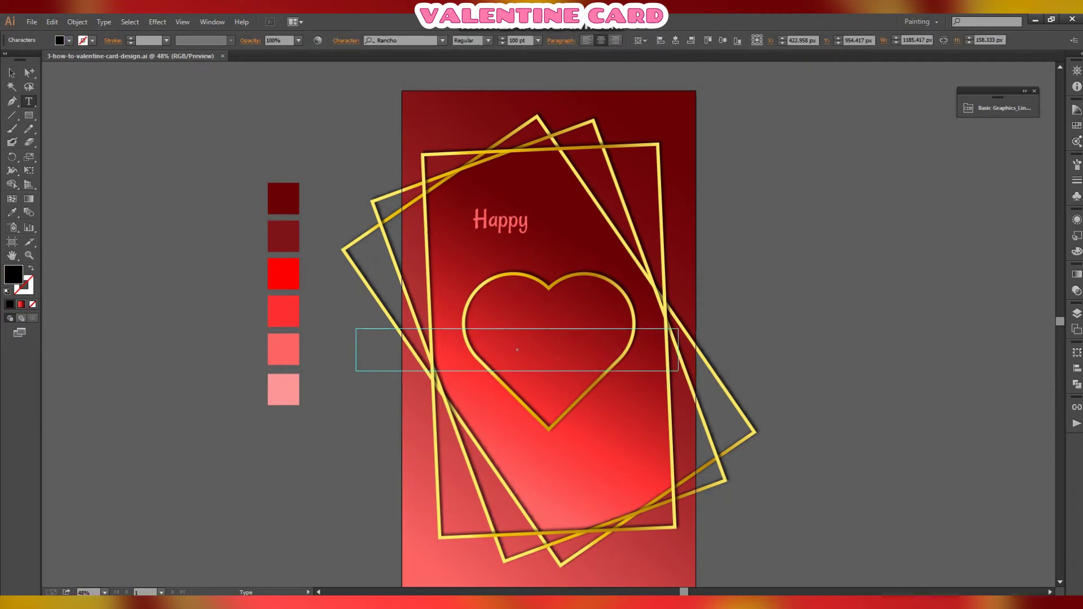
text(Valentine's)
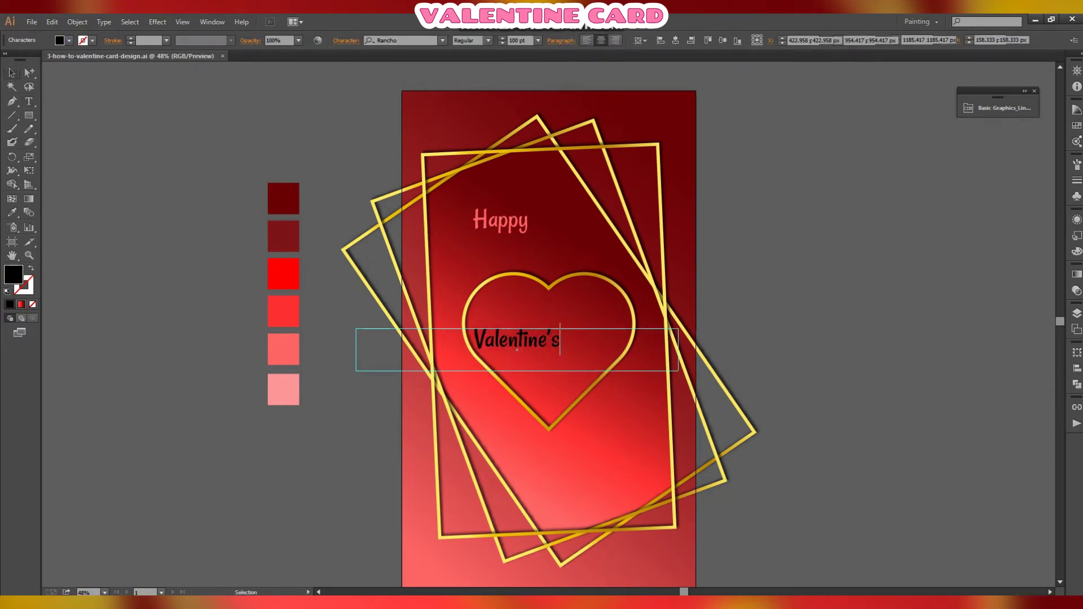
key(Escape)
drag(517, 339, 543, 337)
key(ctrl+shift+a)
Step: Add a text area about 1156 × 177 px below the heart reading "Day" and deselect it
key(t)
drag(363, 455, 675, 504)
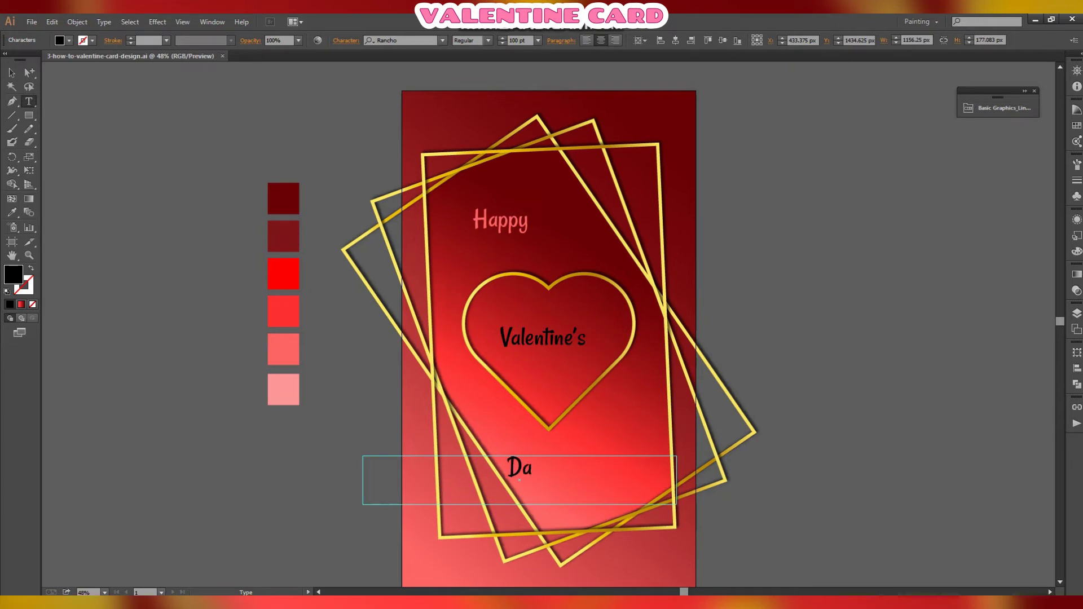
key(Escape)
key(ctrl+shift+a)
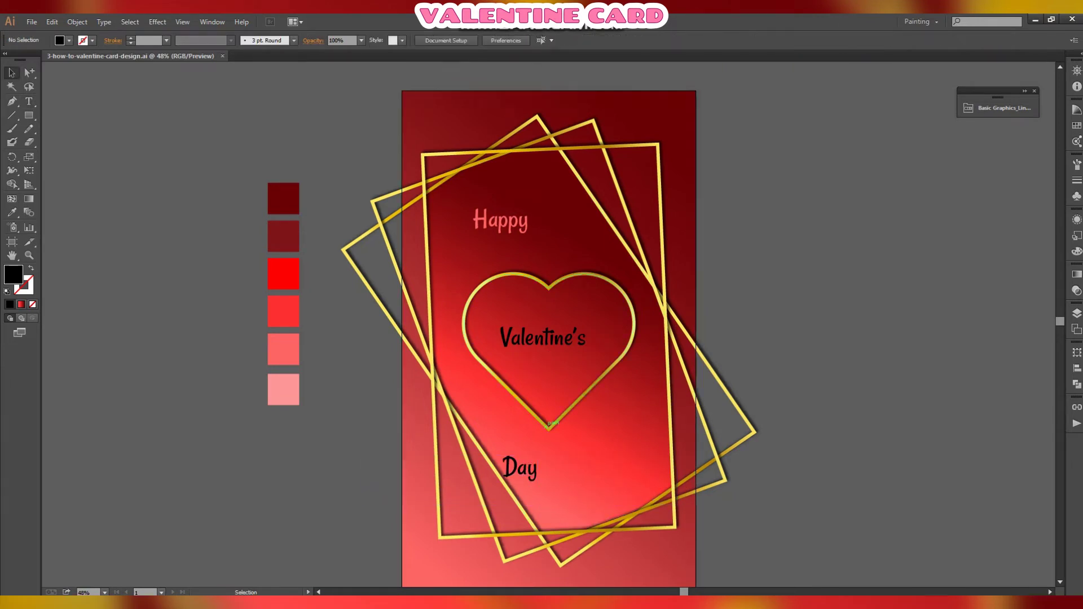
Step: Recolor the "Valentine's" text with the Eyedropper from the salmon swatch and deselect it
click(543, 339)
key(i)
click(283, 349)
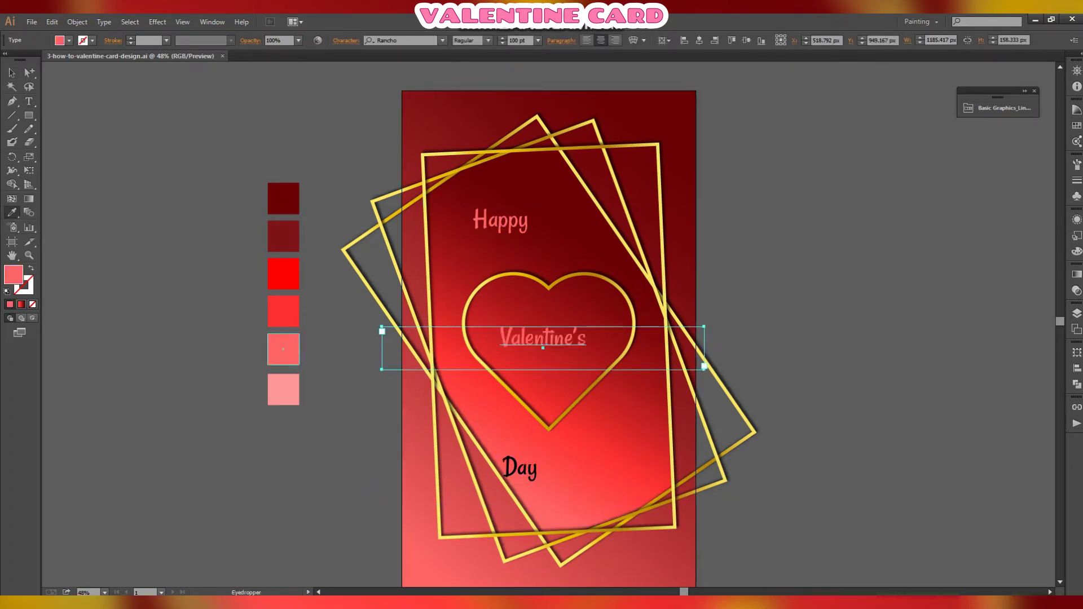
key(v)
key(ctrl+shift+a)
Step: Arrange "Happy", "Valentine's" and "Day" as three staggered lines above the heart
drag(523, 222, 533, 193)
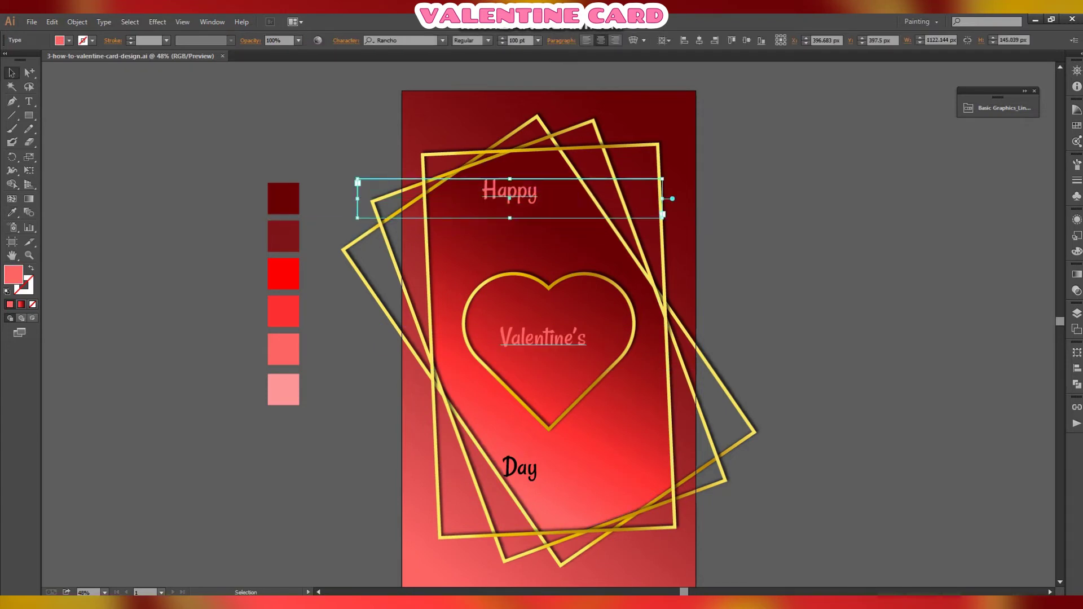
drag(574, 338, 545, 223)
key(ctrl+shift+a)
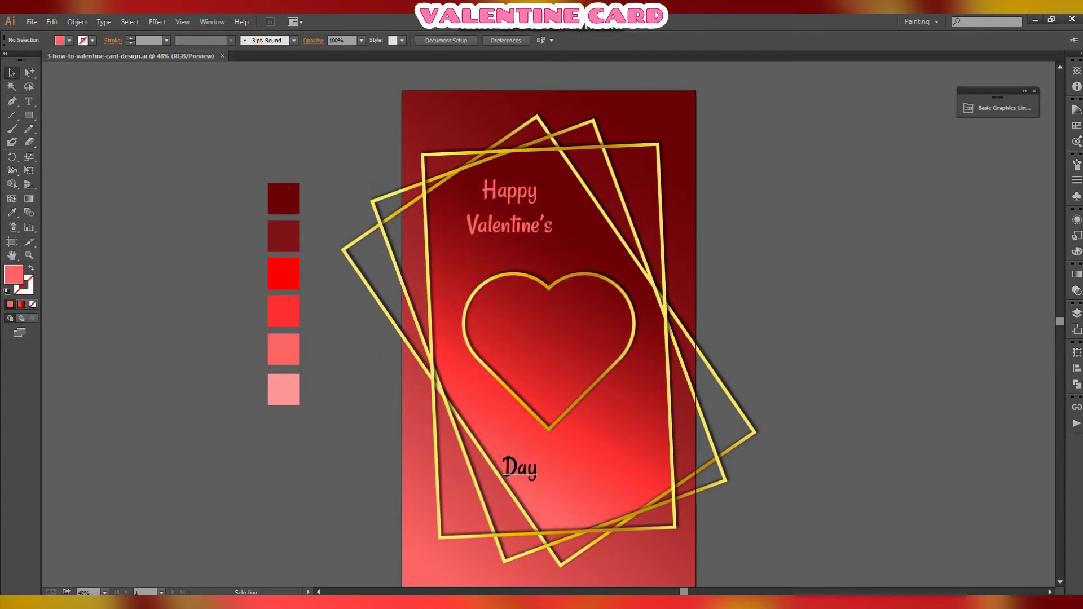
drag(536, 469, 565, 256)
drag(517, 222, 508, 227)
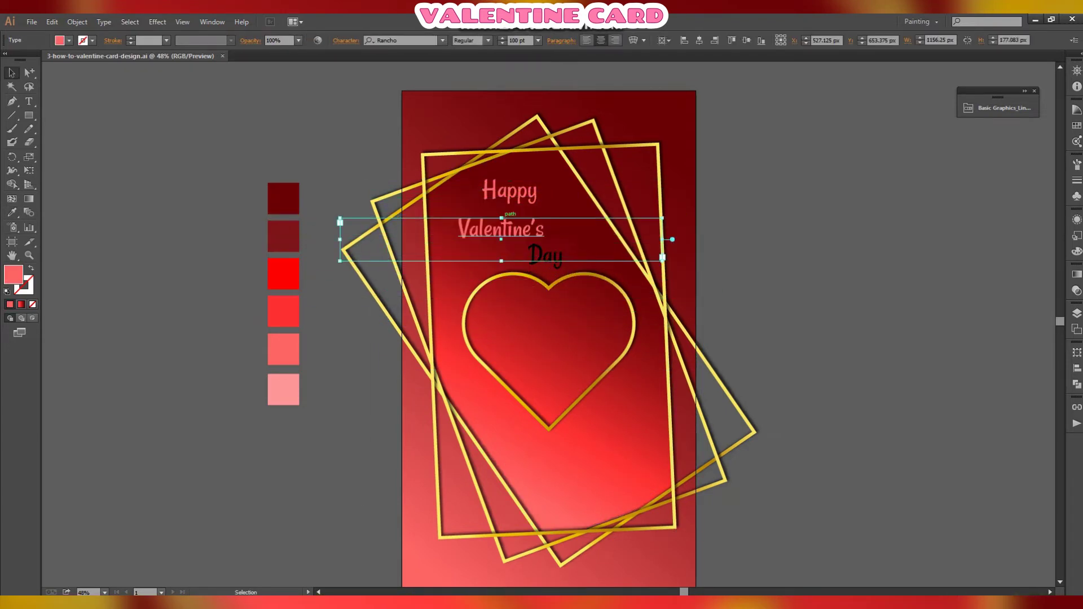
drag(516, 190, 527, 190)
Step: Recolor the "Day" text with the Eyedropper from the salmon swatch and deselect it
click(545, 257)
key(i)
click(283, 350)
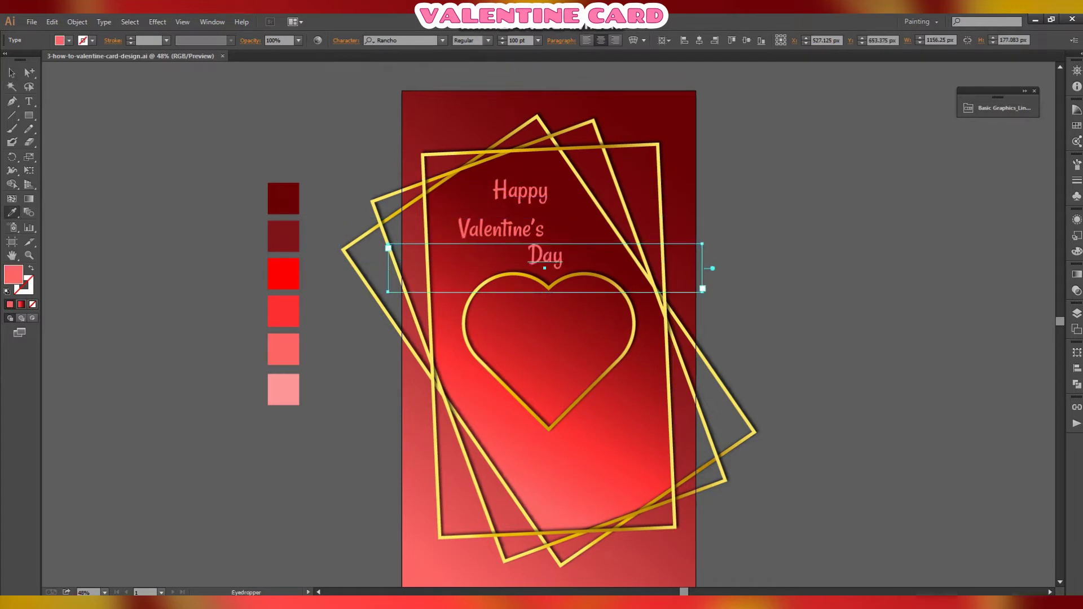
click(12, 73)
click(152, 113)
Step: Stack the greeting inside the heart, with "Valentine's" in the middle, "Happy" above it and "Day" below it
drag(501, 229, 538, 331)
drag(545, 257, 620, 420)
drag(520, 191, 502, 234)
drag(539, 331, 548, 345)
click(812, 316)
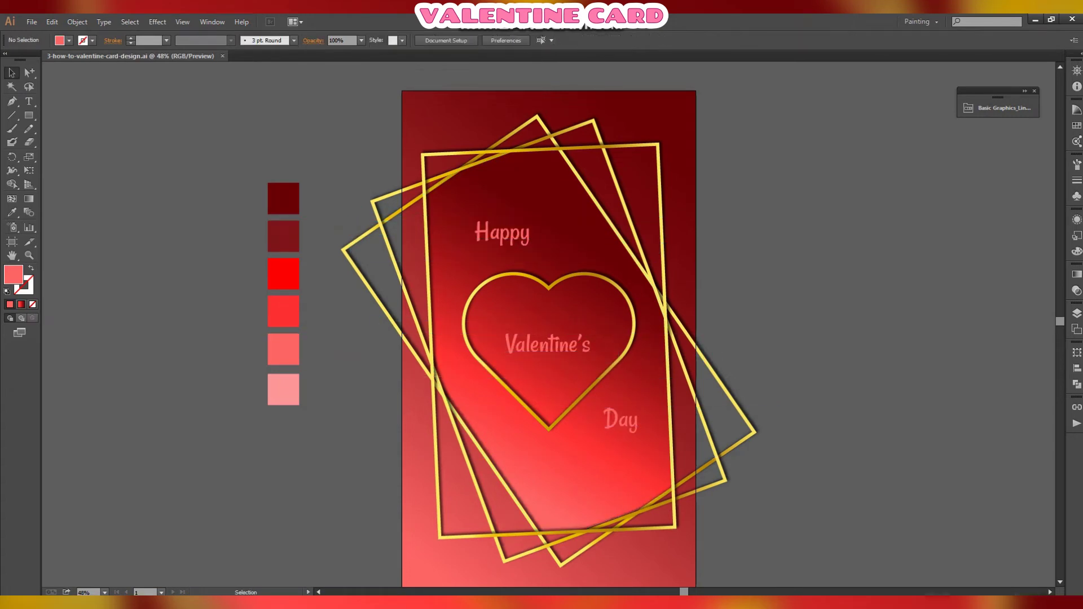
drag(508, 234, 548, 314)
drag(621, 420, 543, 377)
key(ctrl+shift+a)
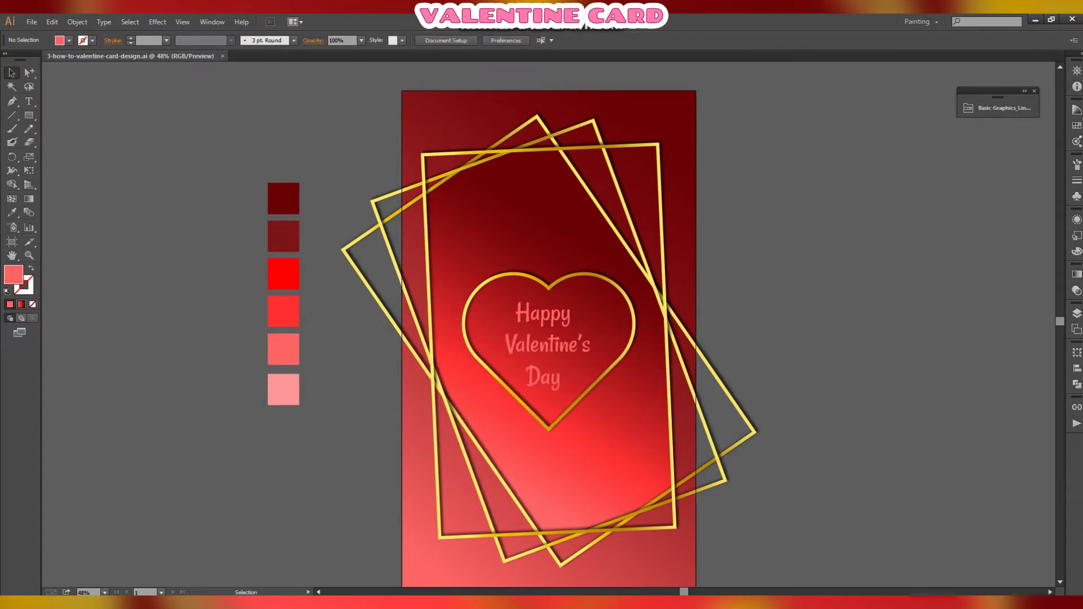
Step: Try the gold gradient fill on the three greeting words, undo it, and group the words
key(ctrl+a)
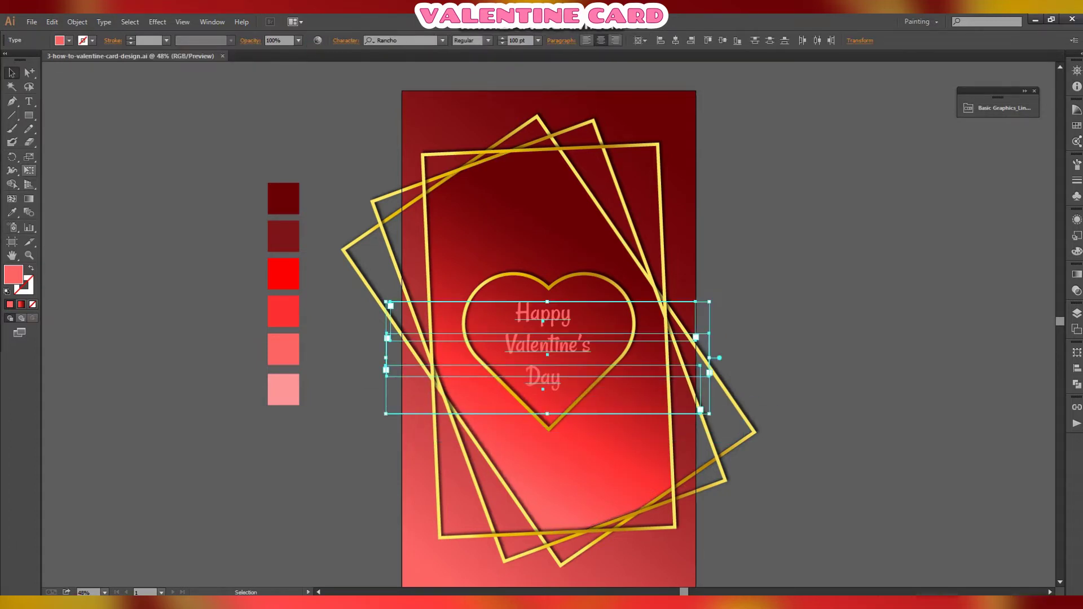
click(21, 304)
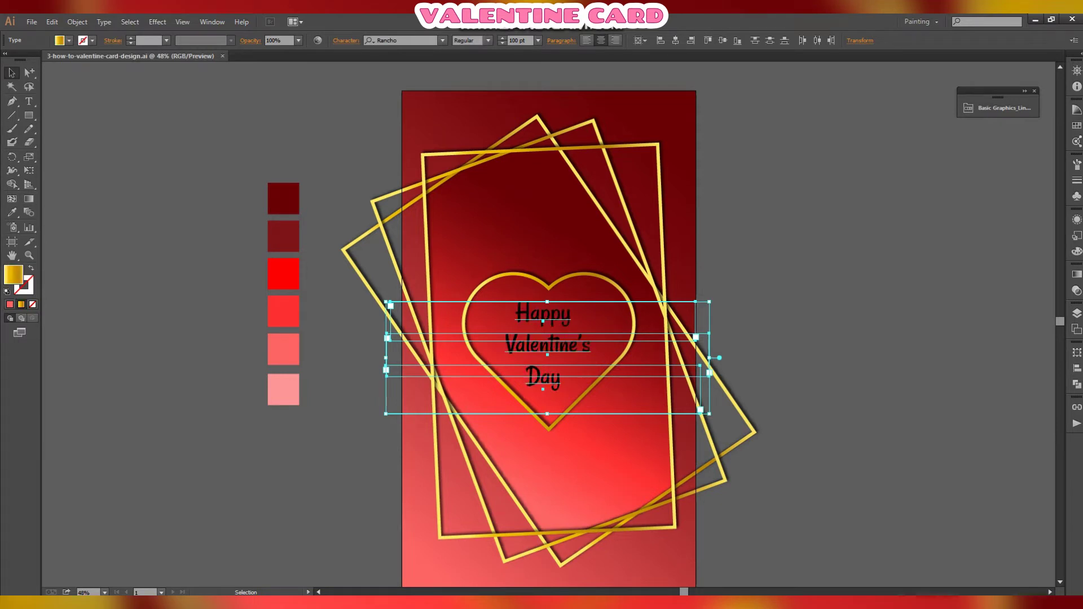
key(ctrl+z)
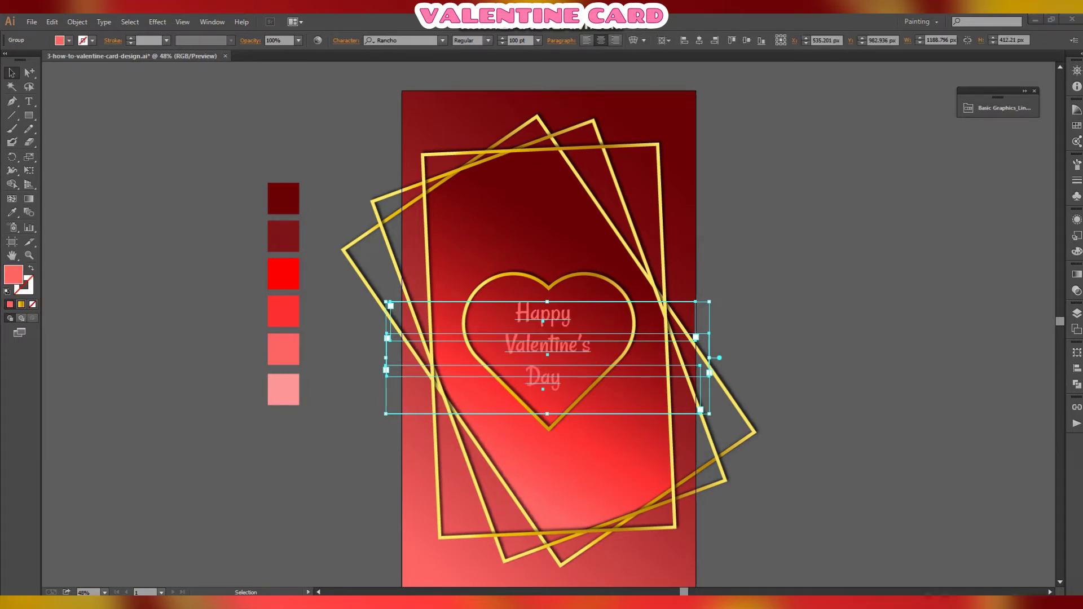
Step: Try a larger font size on the grouped greeting text and undo it
double_click(514, 40)
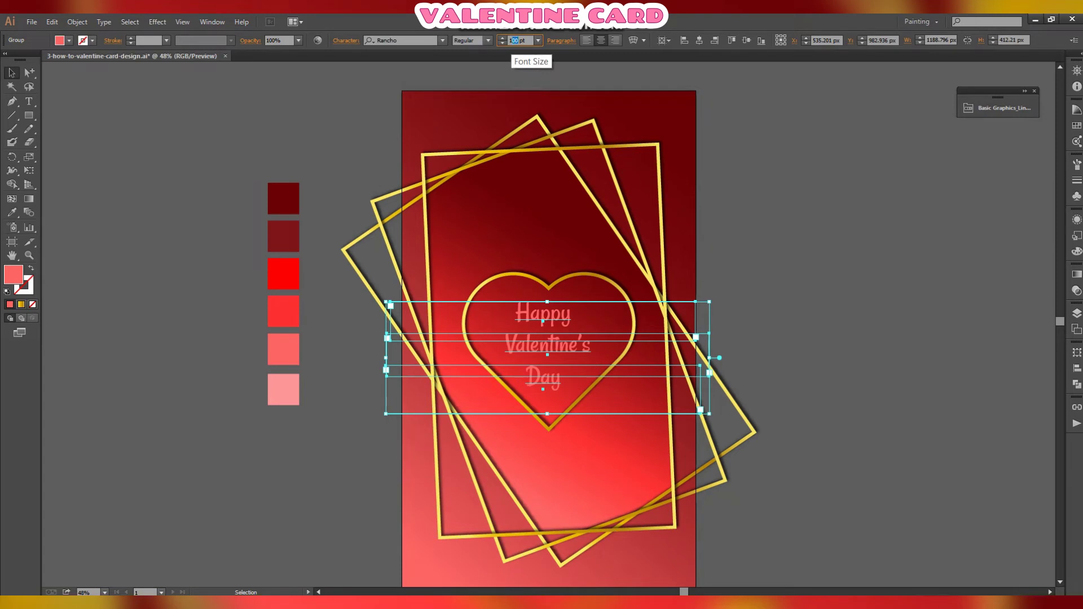
key(Return)
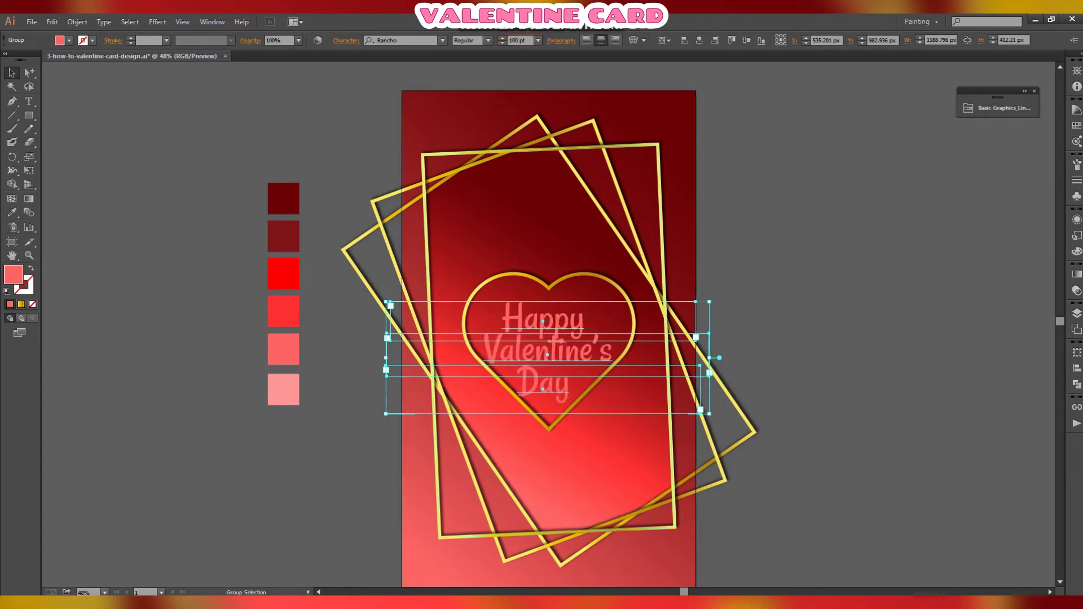
key(ctrl+z)
Step: Expand the grouped greeting text into outlines and fill it with the gold linear gradient
click(77, 22)
click(113, 166)
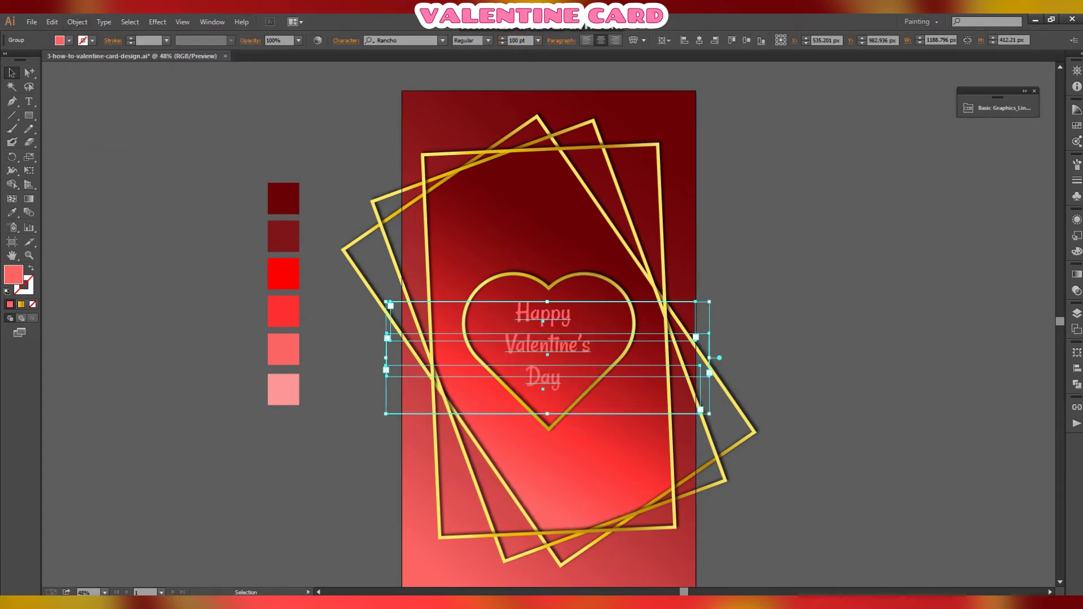
click(78, 22)
click(96, 152)
key(Return)
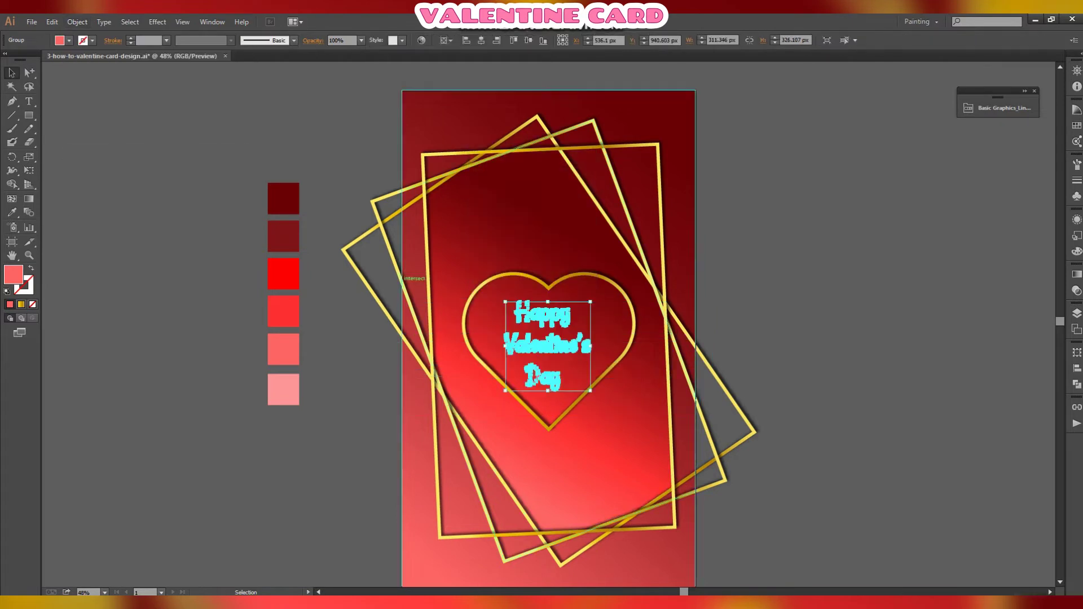
click(21, 305)
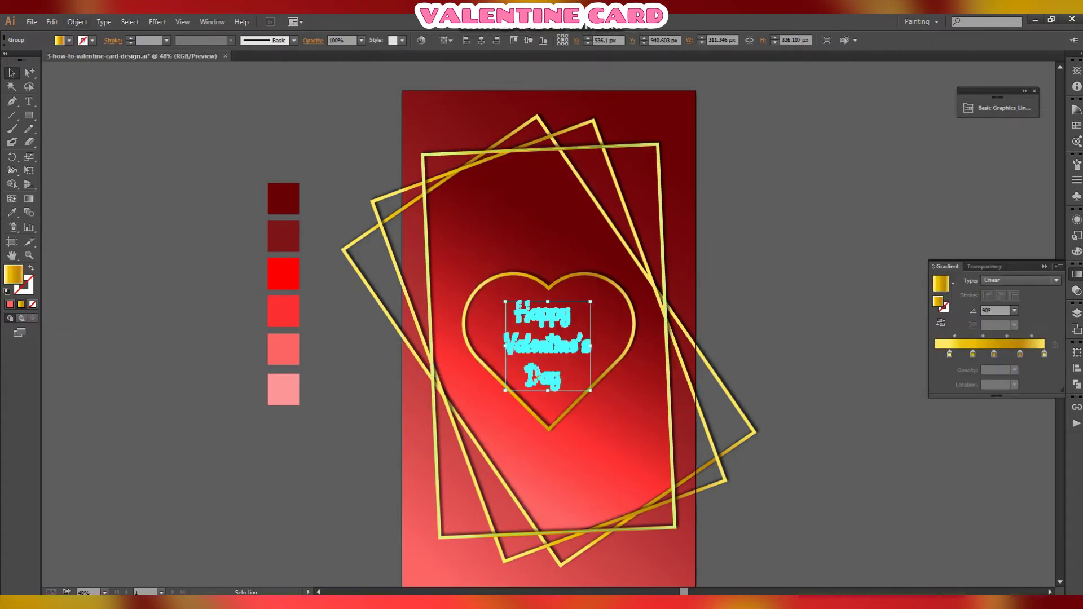
click(818, 339)
Step: Enlarge the gold greeting inside the heart proportionally to about 378 × 395 px
click(537, 312)
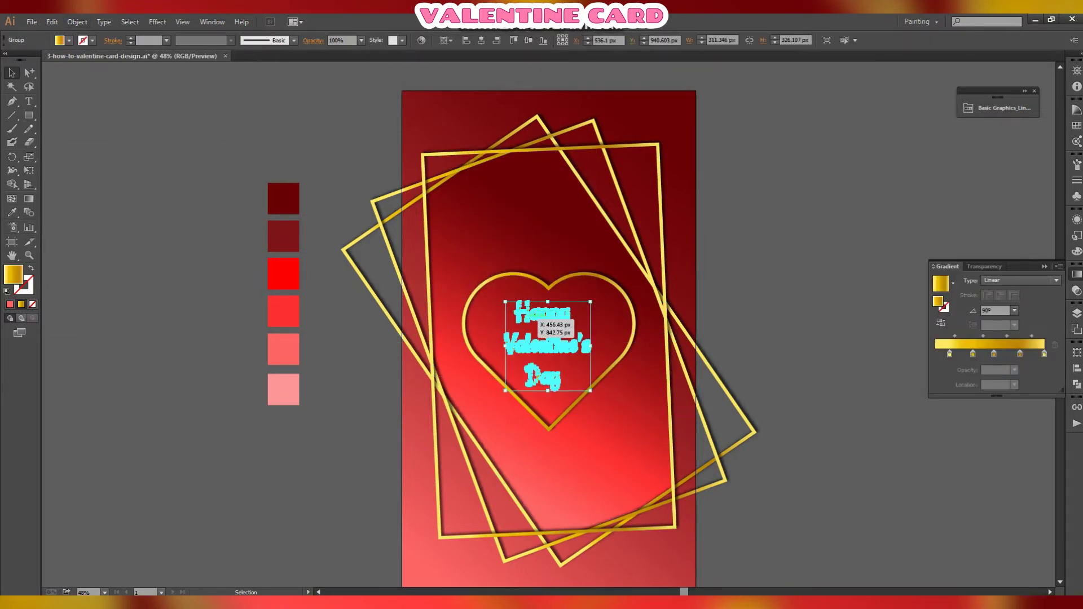
drag(591, 346, 599, 342)
click(795, 339)
click(552, 339)
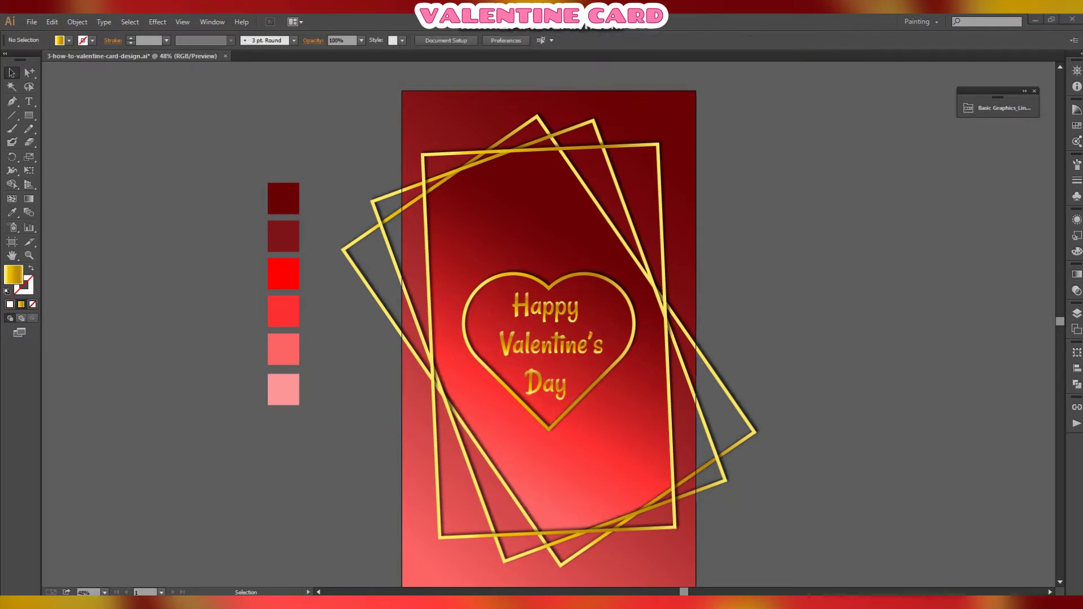
Step: Apply a Normal-mode drop shadow to the greeting with 75% opacity, 7 px X offset, -7 px Y offset and 5 px blur
click(561, 338)
click(158, 22)
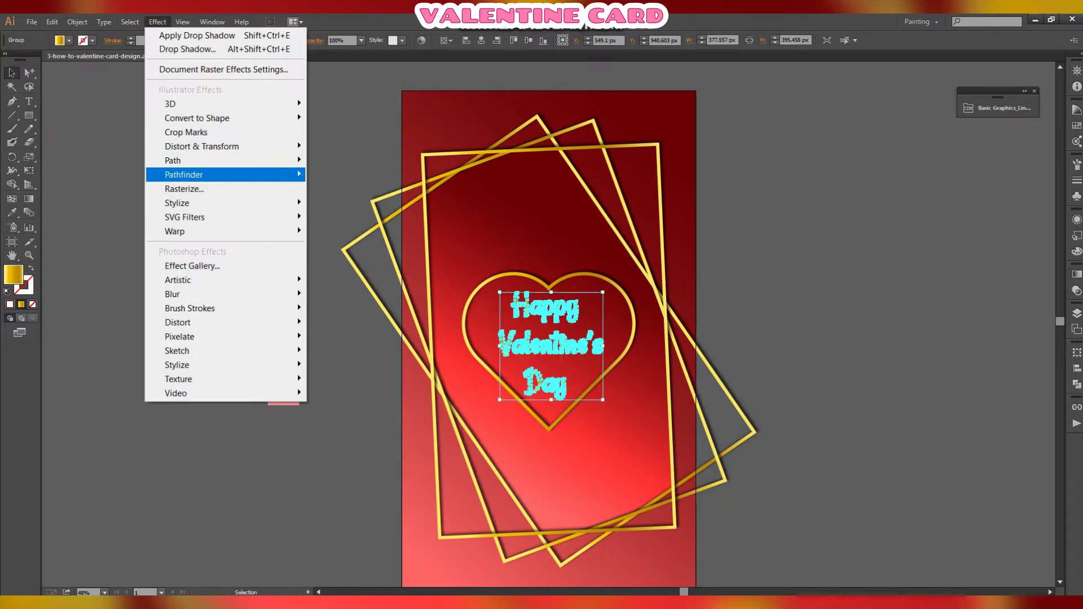
mouse_move(181, 201)
click(344, 203)
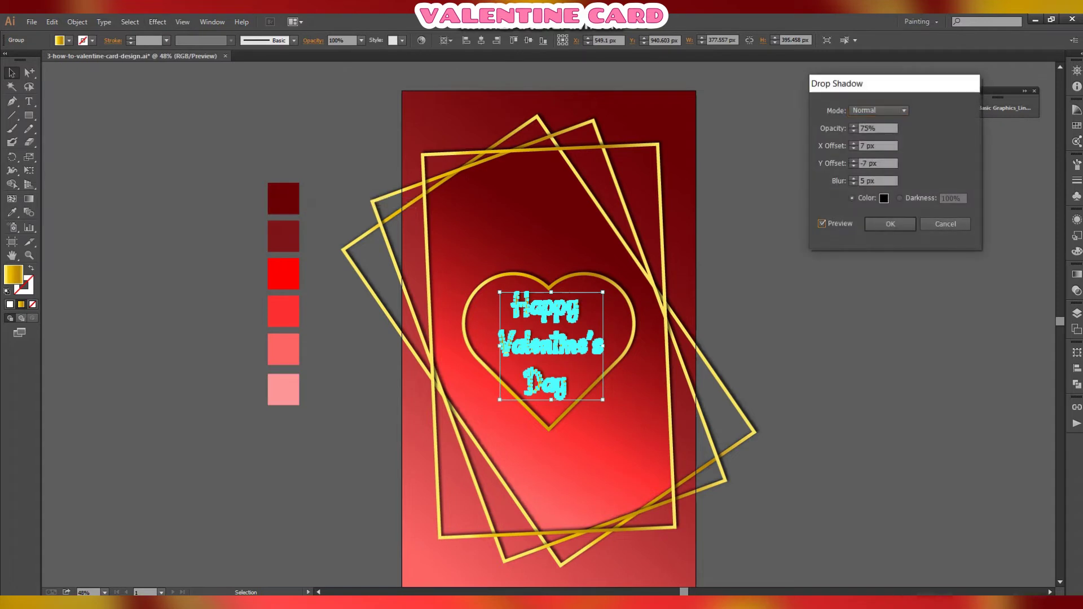
key(Return)
key(ctrl+shift+a)
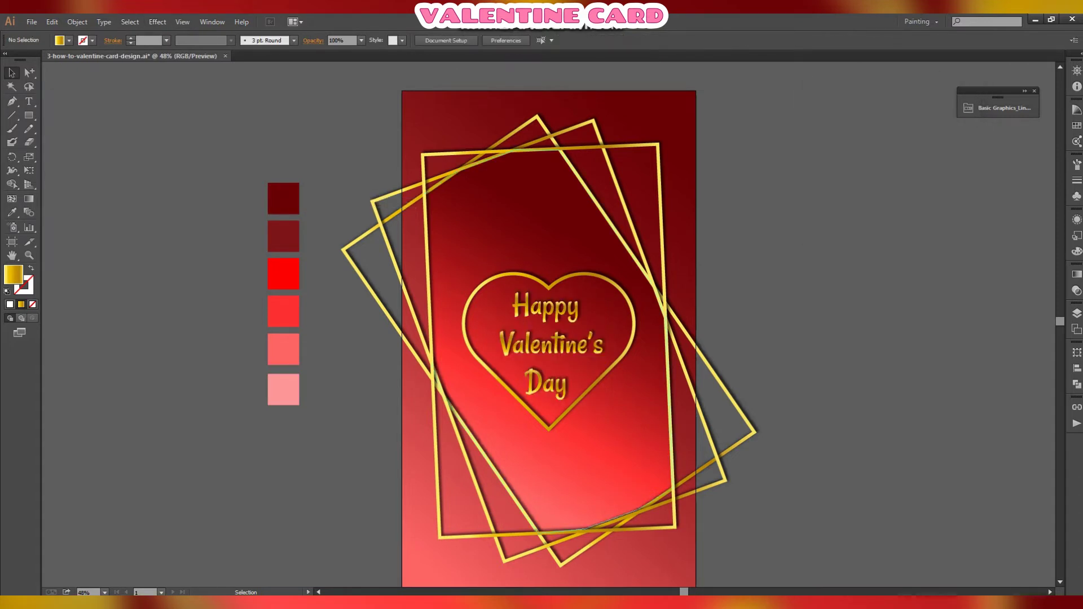
Step: Copy the gold heart outline and paste a duplicate of it
click(632, 333)
click(52, 22)
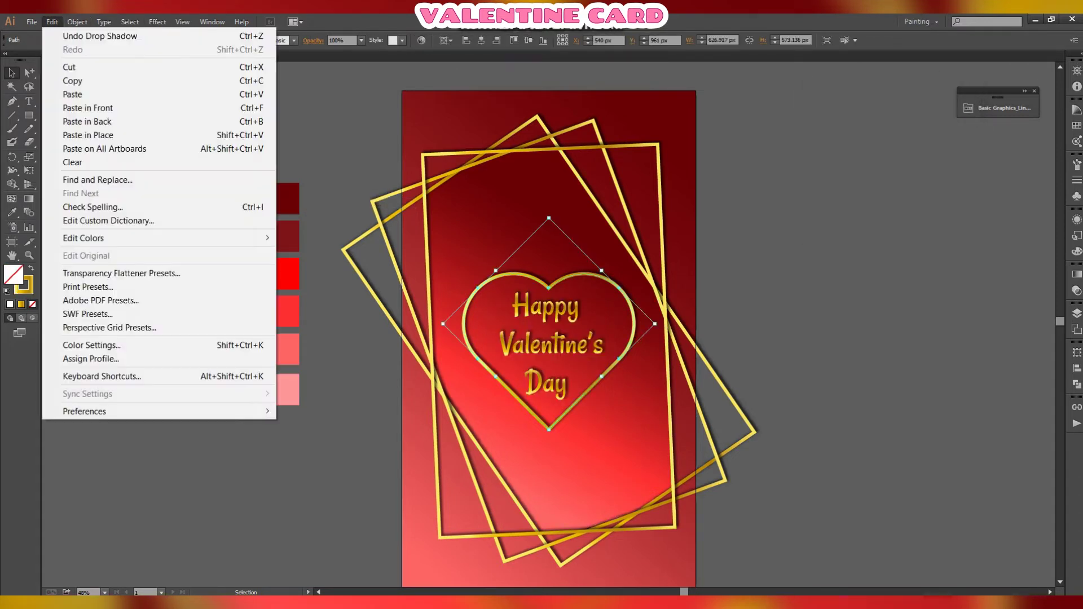
click(69, 81)
click(52, 22)
click(68, 94)
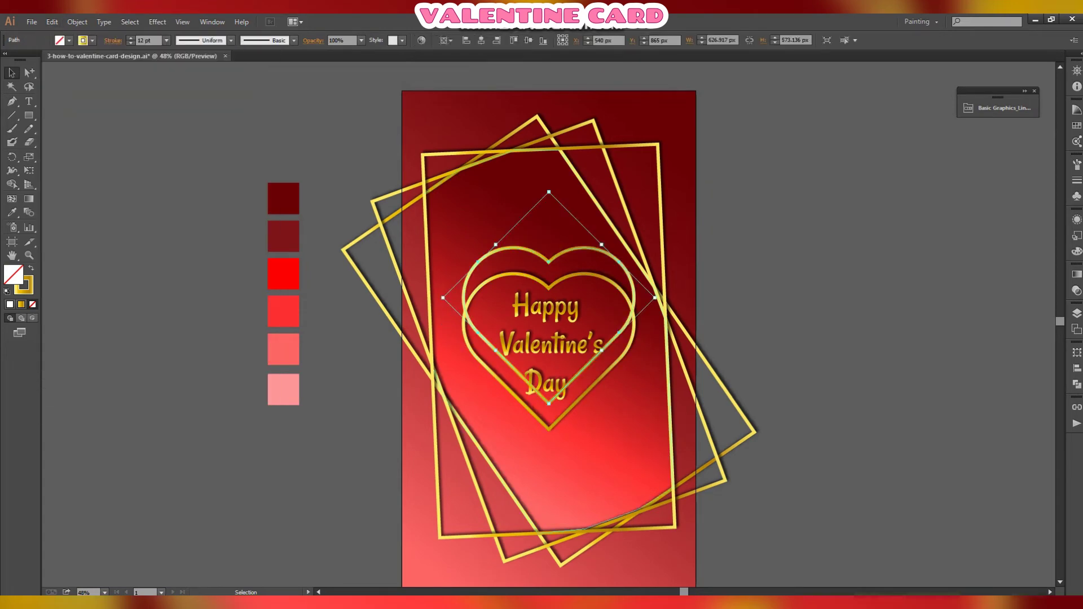
Step: Shrink the pasted heart to about 104 × 101 px, swap its gold stroke to the fill, and tilt it above the large heart
mouse_move(549, 404)
mouse_down()
mouse_move(558, 349)
mouse_move(549, 227)
mouse_up()
key(shift+x)
key(ctrl+shift+a)
click(549, 221)
drag(548, 215, 574, 240)
key(ctrl+shift+a)
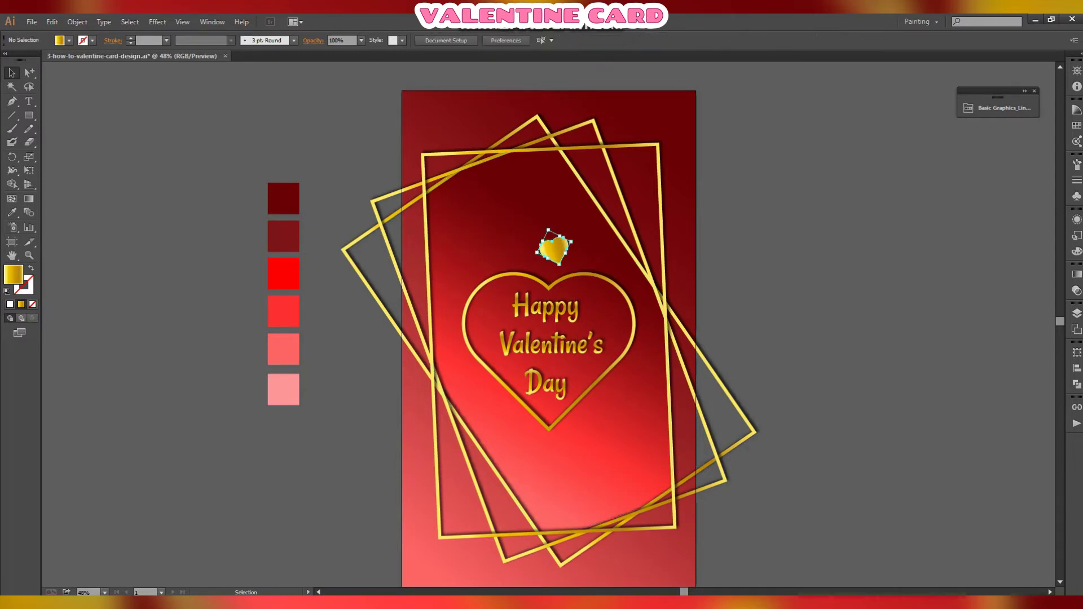
Step: Duplicate the small gold heart into three smaller copies above the large heart, the smallest about 60 × 57 px, two about 79 × 74 px
click(564, 237)
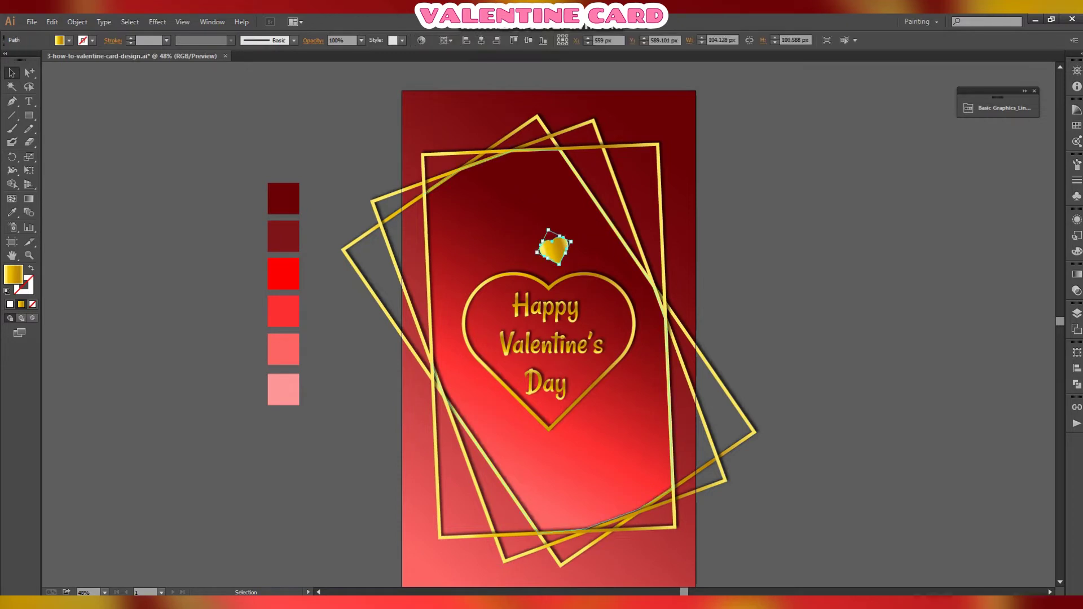
drag(548, 230, 518, 174)
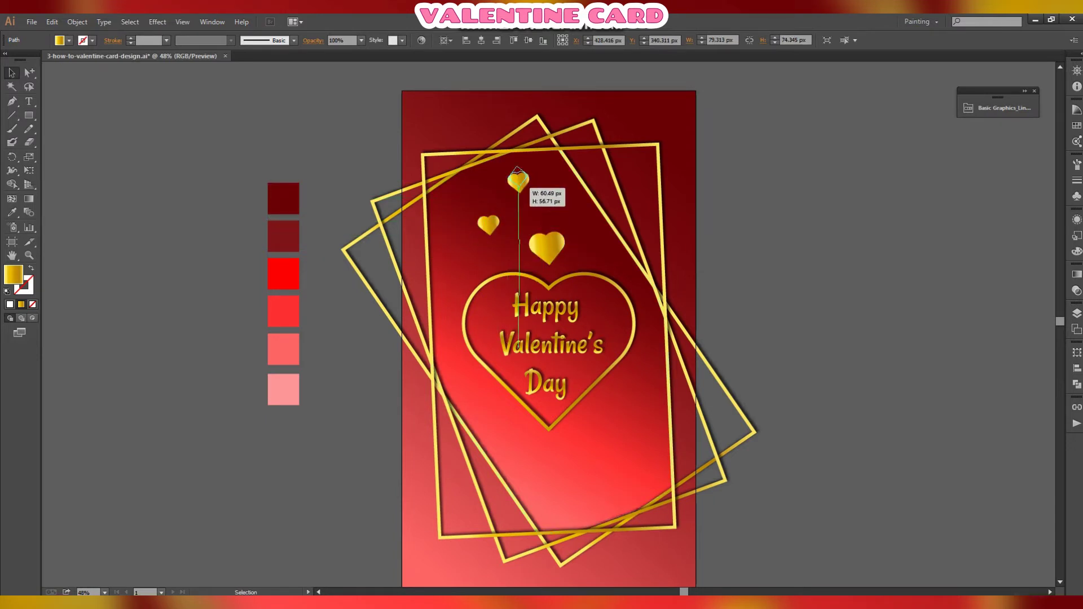
mouse_move(488, 225)
mouse_down()
mouse_move(535, 208)
mouse_move(500, 230)
mouse_up()
drag(519, 179, 491, 193)
click(364, 165)
click(535, 208)
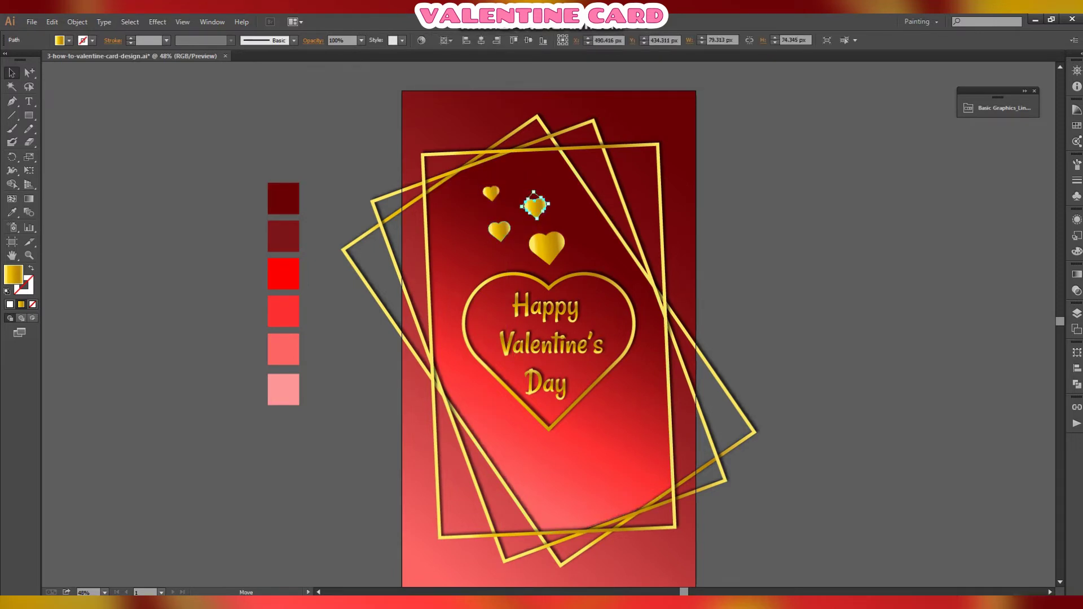
Step: Rearrange the three smaller gold hearts into a loose staggered trail rising up and left from the biggest small heart
drag(501, 231, 489, 183)
drag(505, 212, 512, 215)
drag(541, 186, 544, 196)
click(363, 165)
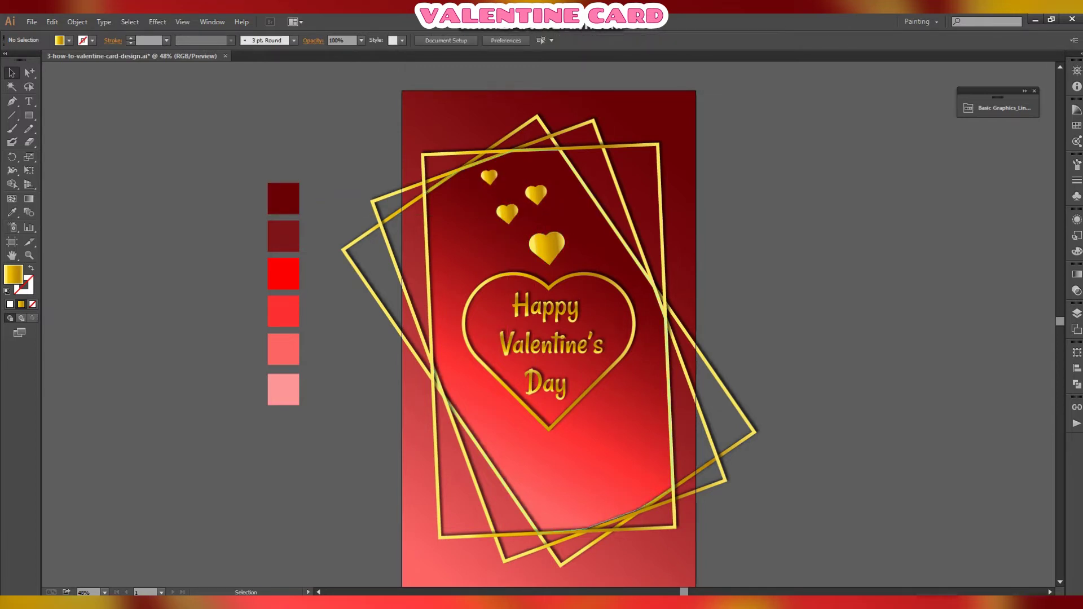
Step: Duplicate the upper group of four small gold hearts to the area below and right of the large heart
click(489, 176)
shift+click(537, 194)
shift+click(507, 214)
shift+click(547, 246)
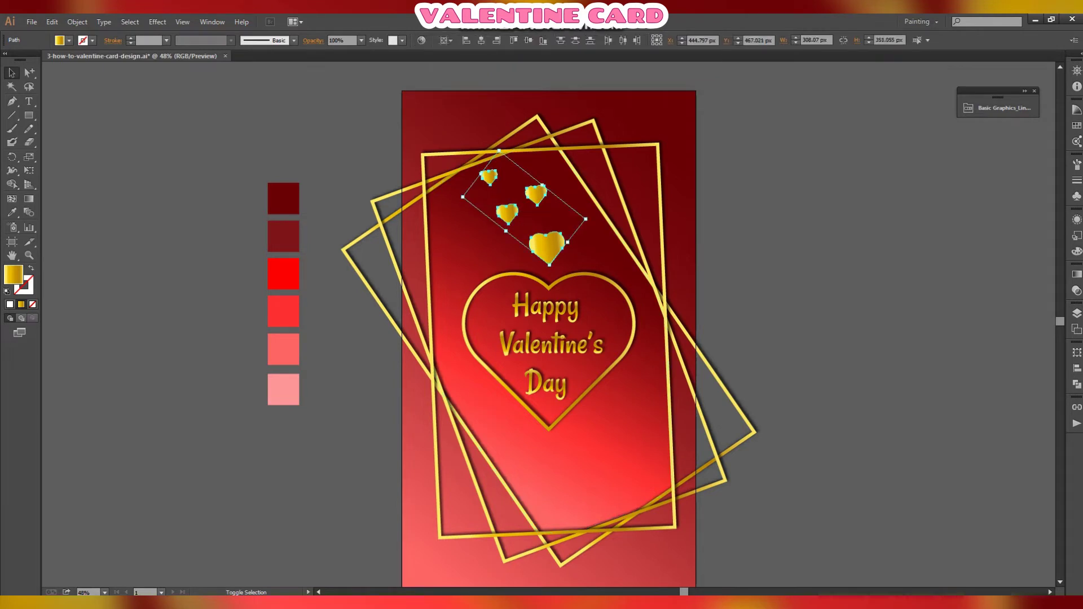
drag(547, 244, 644, 501)
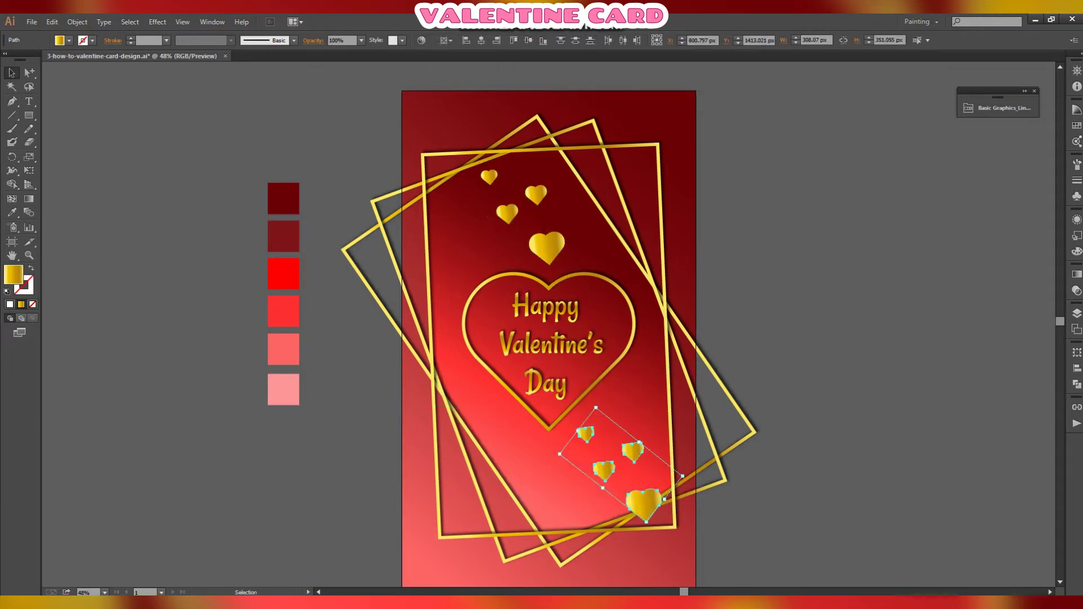
Step: Rearrange the duplicated hearts individually into a staggered trail from the card's lower centre up to the large heart's lower right edge
key(ctrl+shift+a)
drag(645, 506, 587, 508)
click(779, 510)
drag(593, 435, 620, 407)
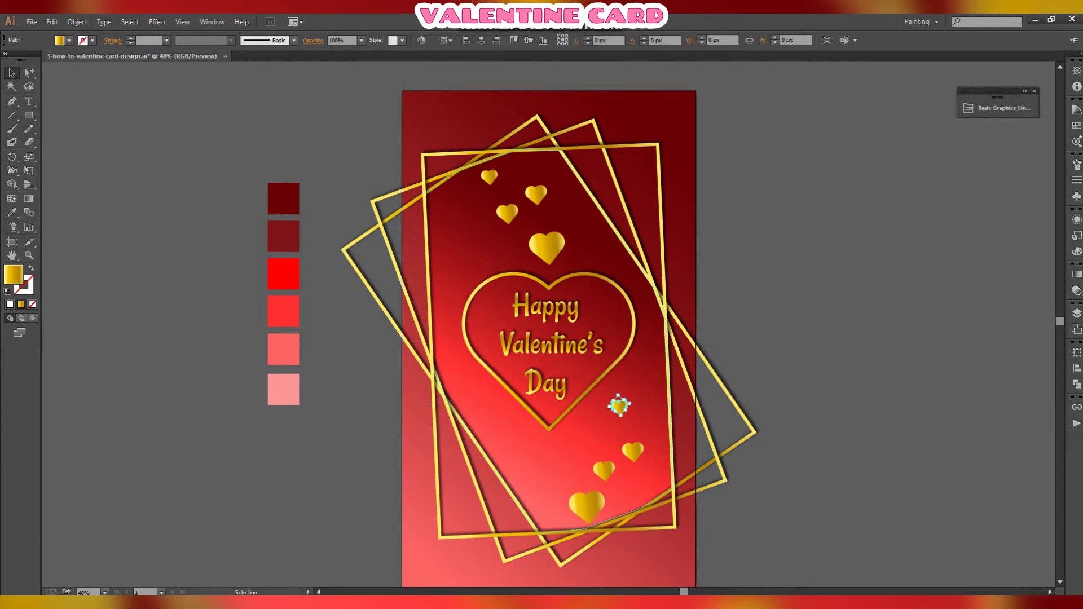
mouse_move(633, 451)
mouse_down()
mouse_move(601, 441)
mouse_move(620, 437)
mouse_move(588, 462)
mouse_move(622, 440)
mouse_move(622, 456)
mouse_up()
click(739, 486)
drag(620, 412, 607, 419)
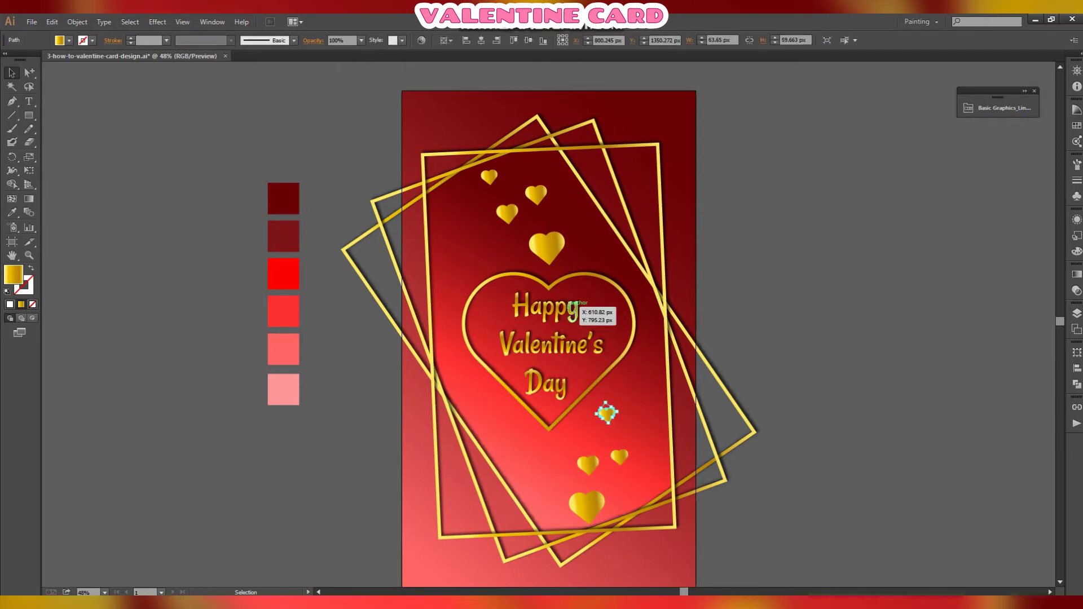
Step: Apply a Normal-mode drop shadow to the four upper hearts with 75% opacity, 7 px X offset, -7 px Y offset and 5 px blur
click(489, 178)
shift+click(507, 215)
shift+click(536, 195)
shift+click(547, 249)
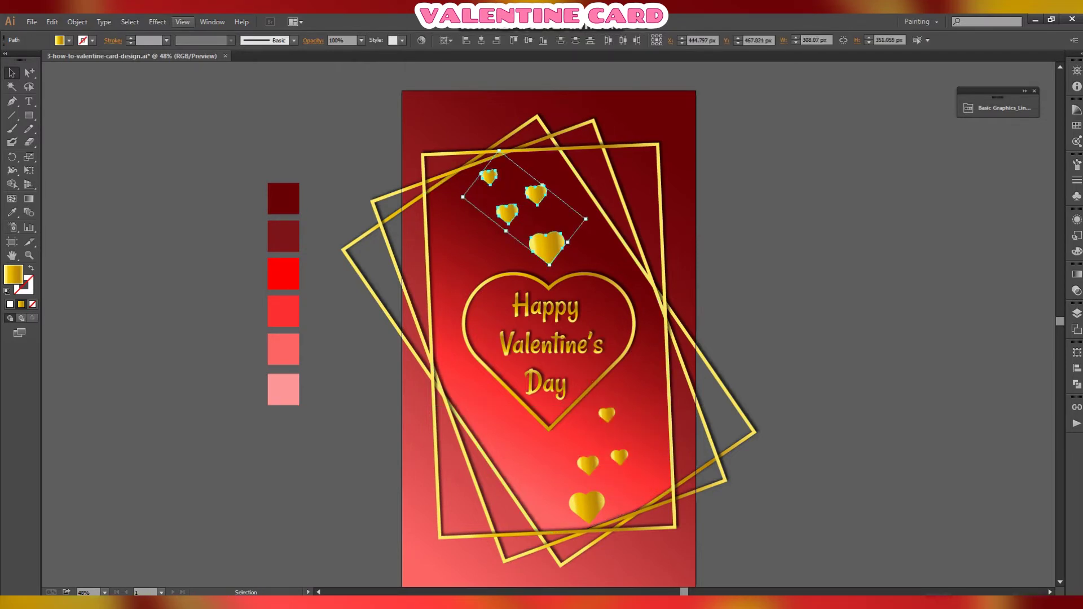
click(157, 21)
mouse_move(194, 203)
click(351, 203)
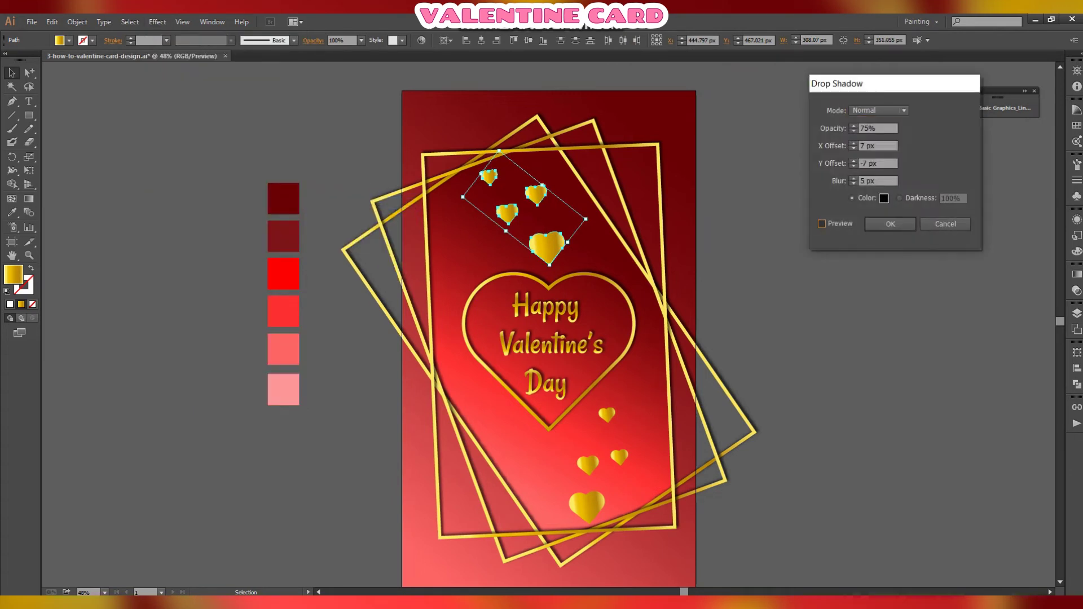
click(890, 223)
click(804, 271)
Step: Apply the same drop shadow effect to the four small gold hearts below the large heart
click(607, 415)
shift+click(619, 457)
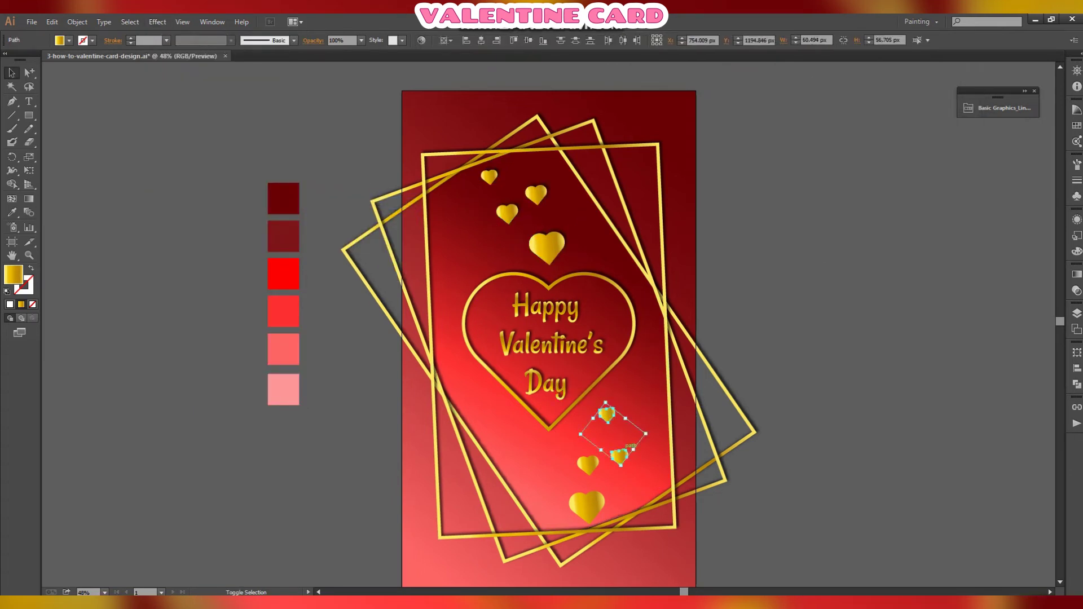
shift+click(588, 465)
shift+click(587, 506)
click(130, 22)
click(157, 22)
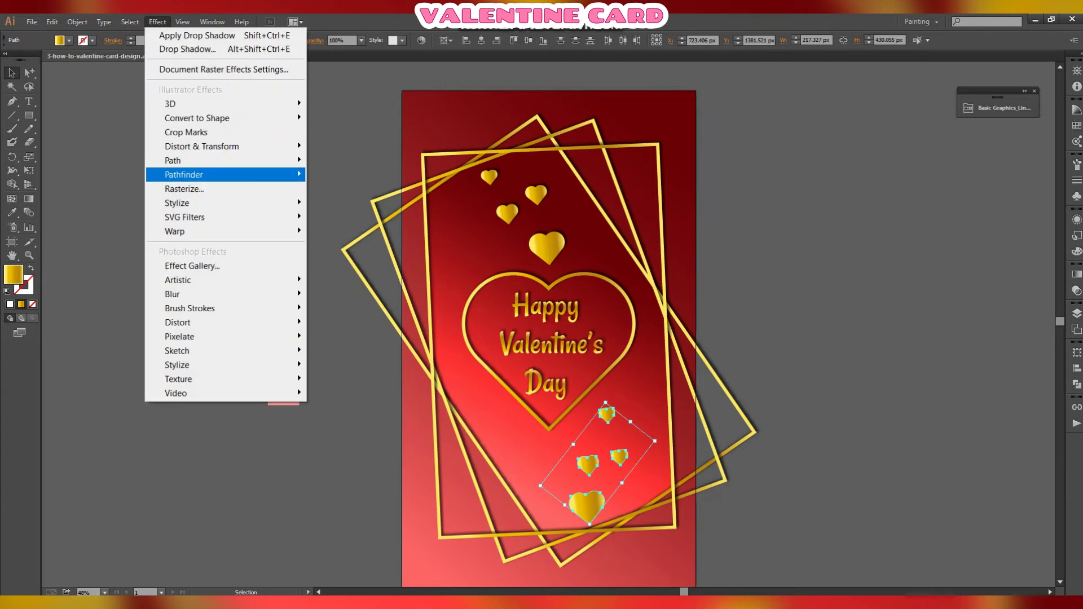
mouse_move(194, 203)
click(350, 202)
click(890, 224)
click(812, 271)
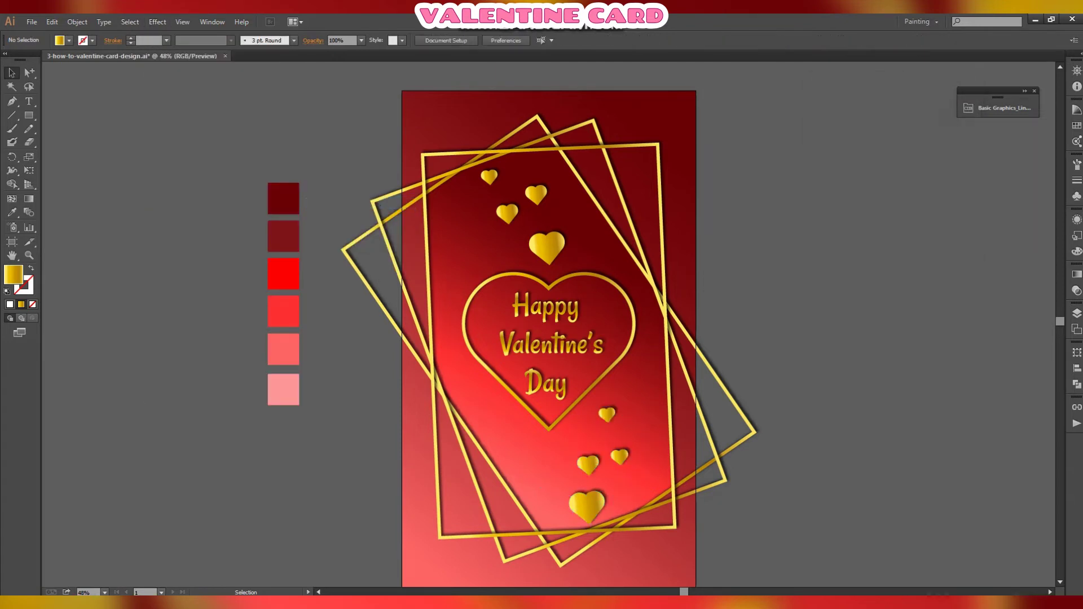
Step: Shift the topmost of the lower small hearts slightly down and left, and save the document
drag(607, 415, 602, 422)
key(ctrl+s)
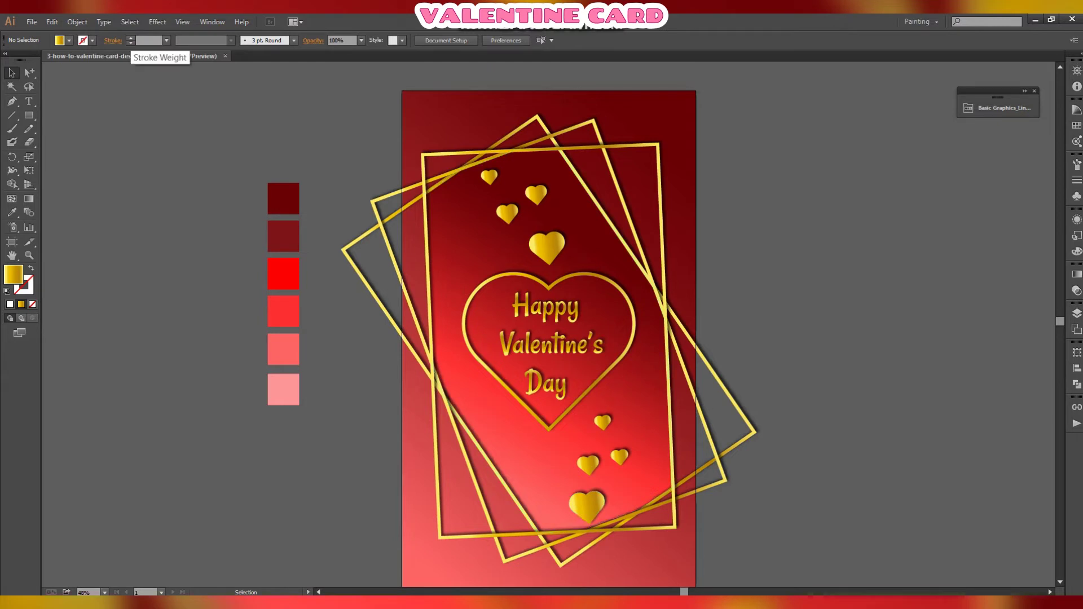
Step: Draw a horizontal ellipse about 164 × 62 px with the black-edged radial gradient fill on the empty canvas right of the card
click(29, 255)
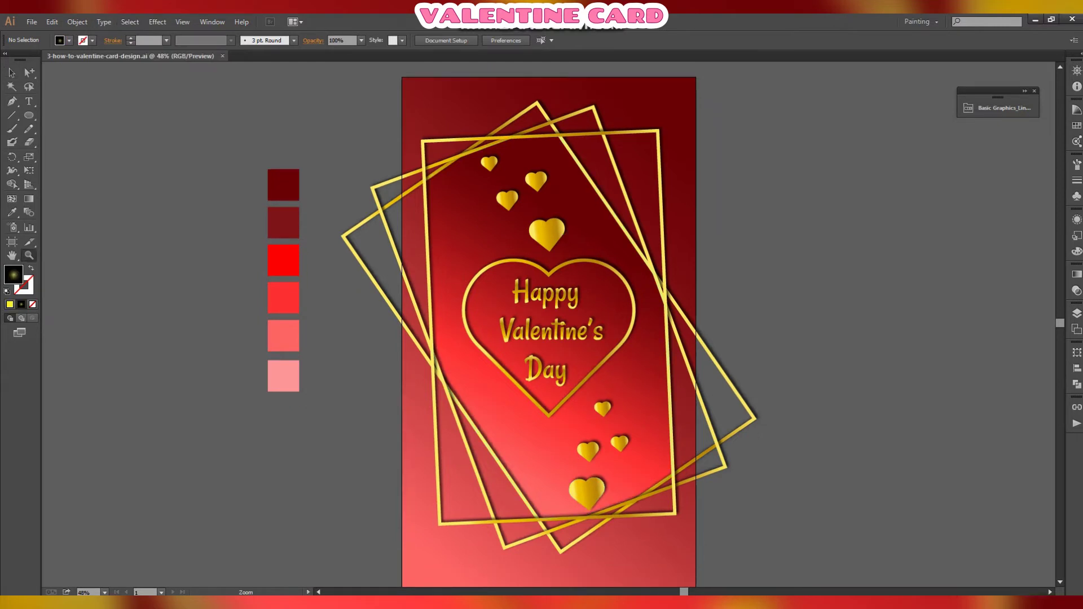
click(570, 297)
click(583, 297)
click(497, 409)
scroll(497, 408, up, 5)
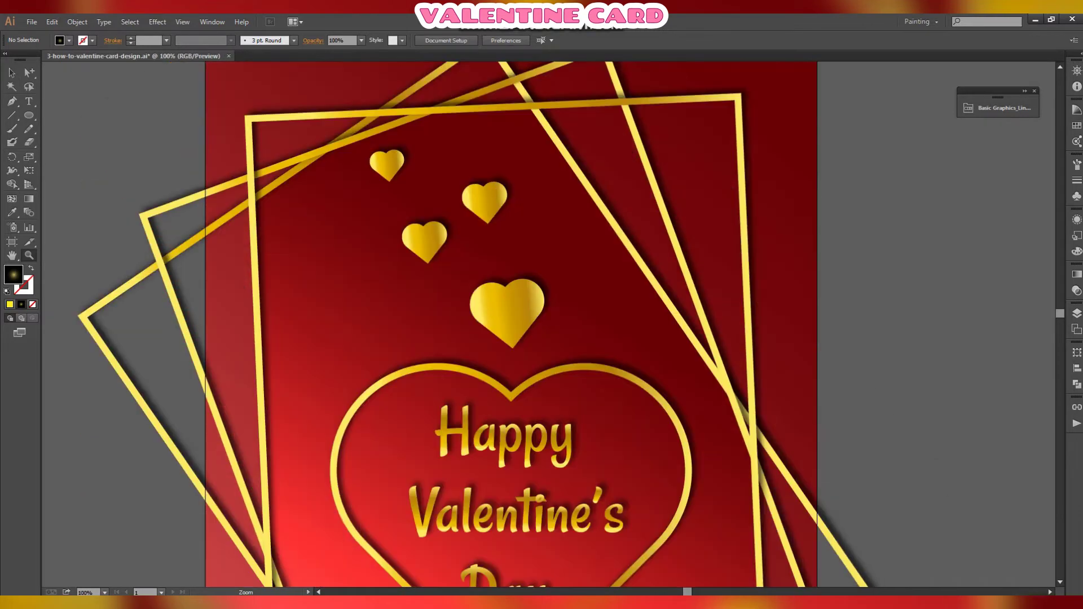
drag(882, 332, 964, 358)
key(v)
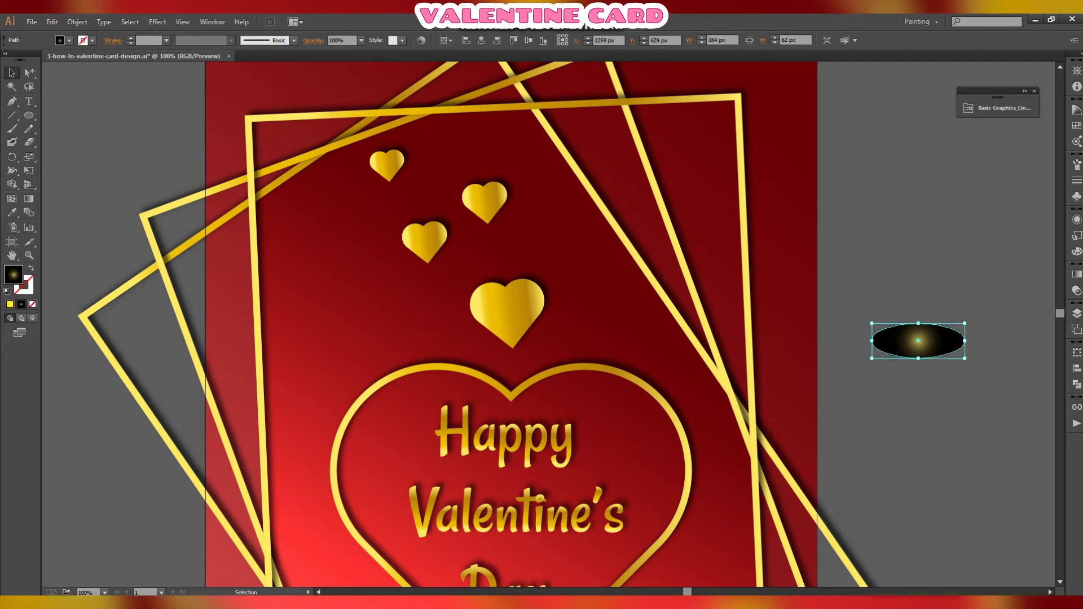
Step: Tilt the gradient ellipse along the heart outline's lower right edge and place it over that edge, about 126 × 117 px overall
drag(969, 318, 965, 285)
scroll(931, 254, down, 5)
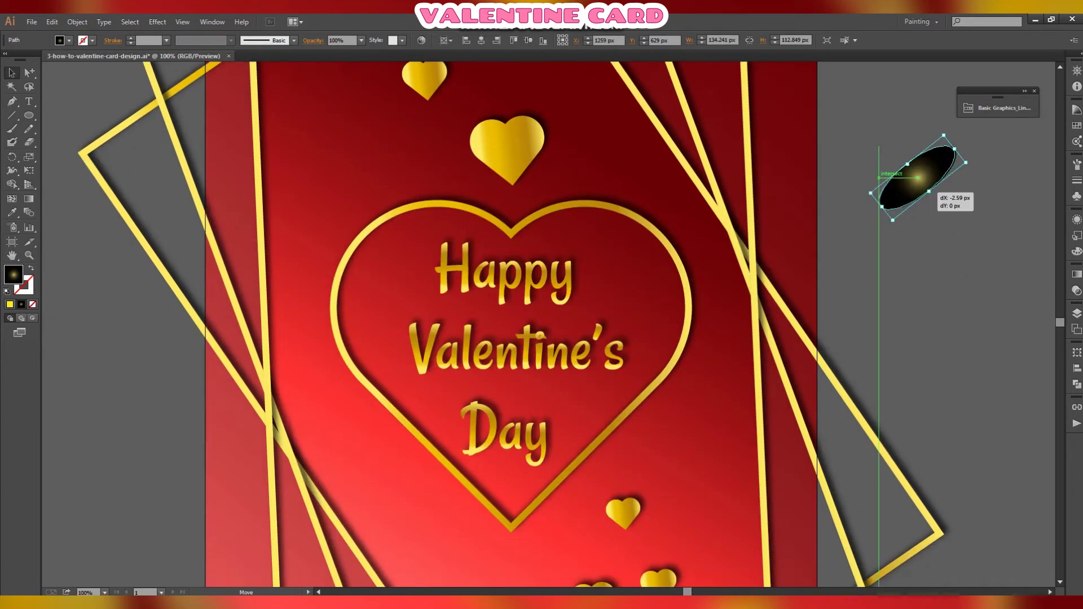
drag(917, 178, 634, 440)
drag(596, 473, 594, 469)
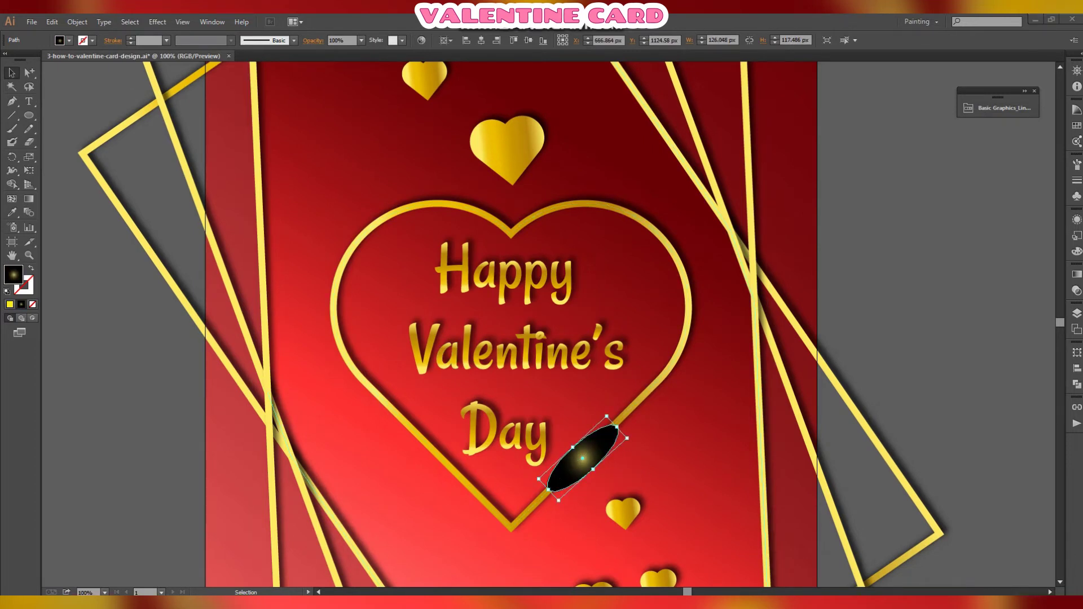
Step: Recolour the ellipse gradient's inner stop with a bright gold swatch and move the gradient midpoint to about 26%
click(1076, 274)
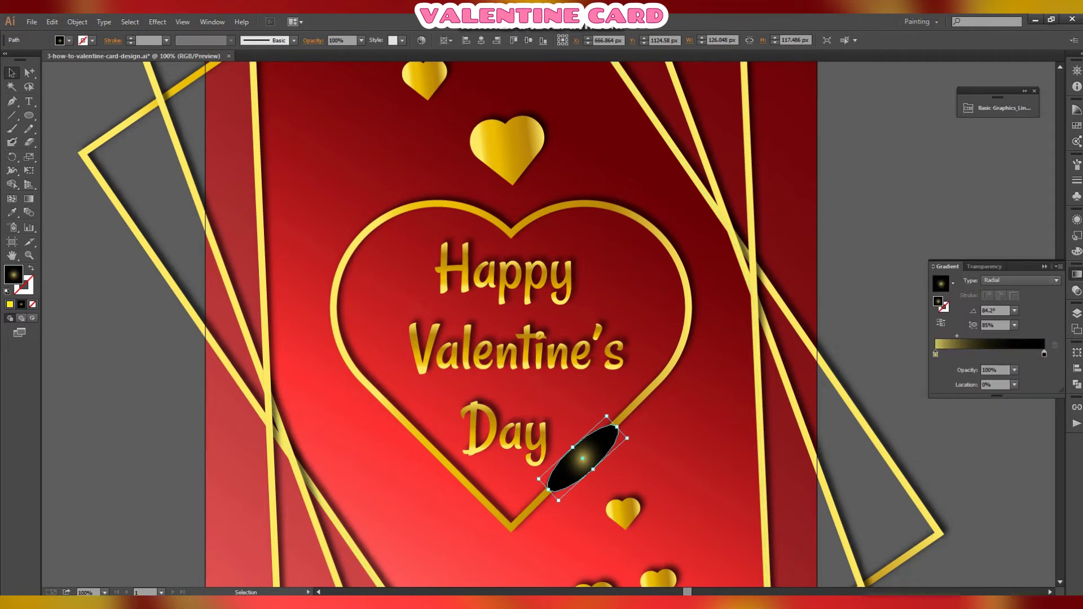
double_click(935, 355)
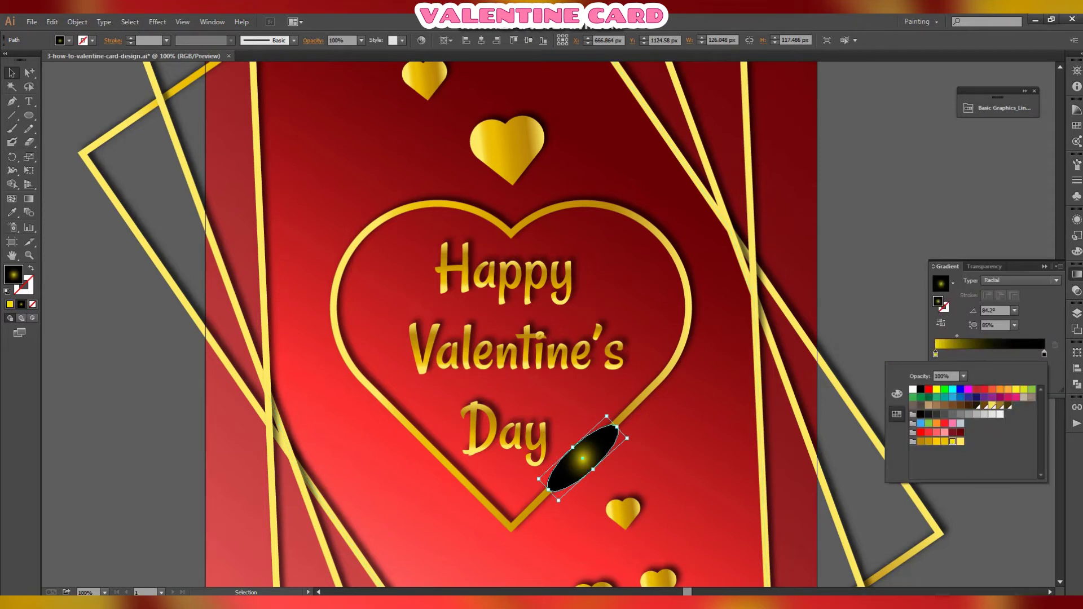
click(938, 352)
drag(956, 336, 964, 336)
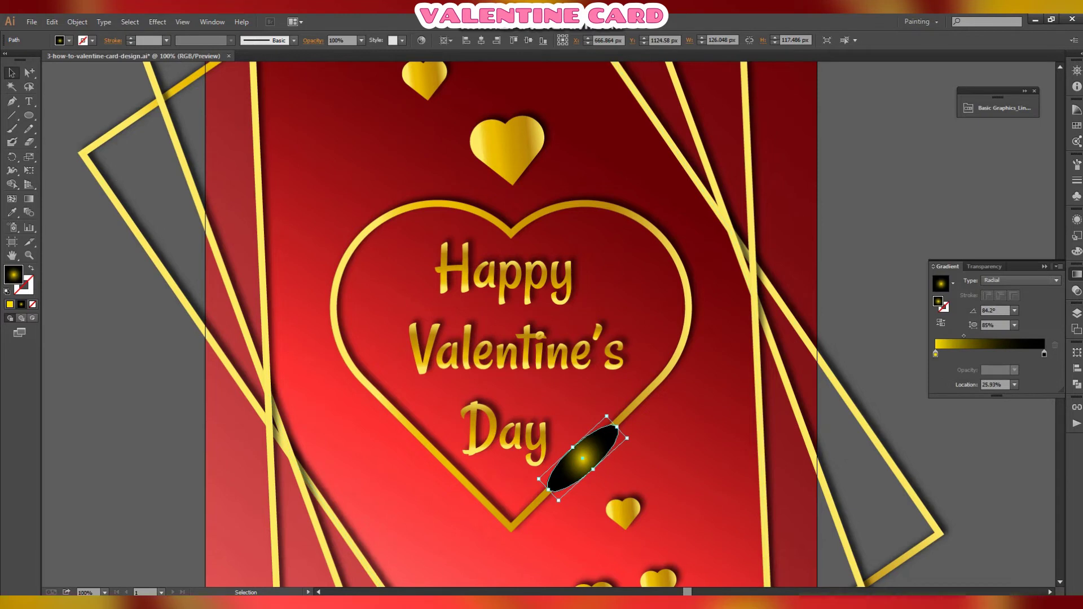
Step: Reshape the ellipse's radial gradient to follow its tilt, with a 46.8° angle and a 37% aspect ratio
key(g)
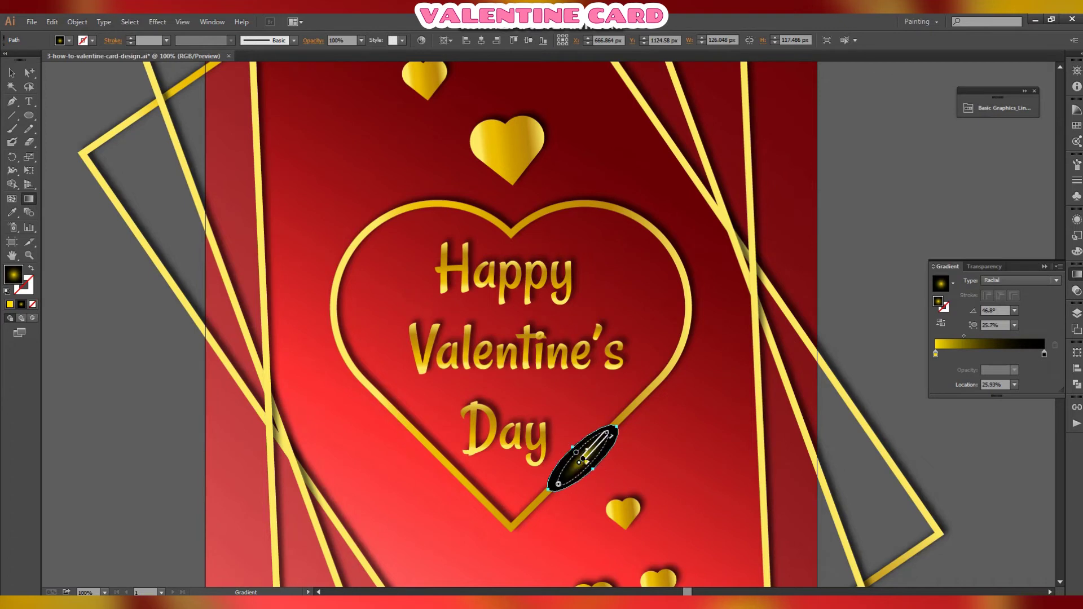
drag(575, 451, 571, 448)
key(v)
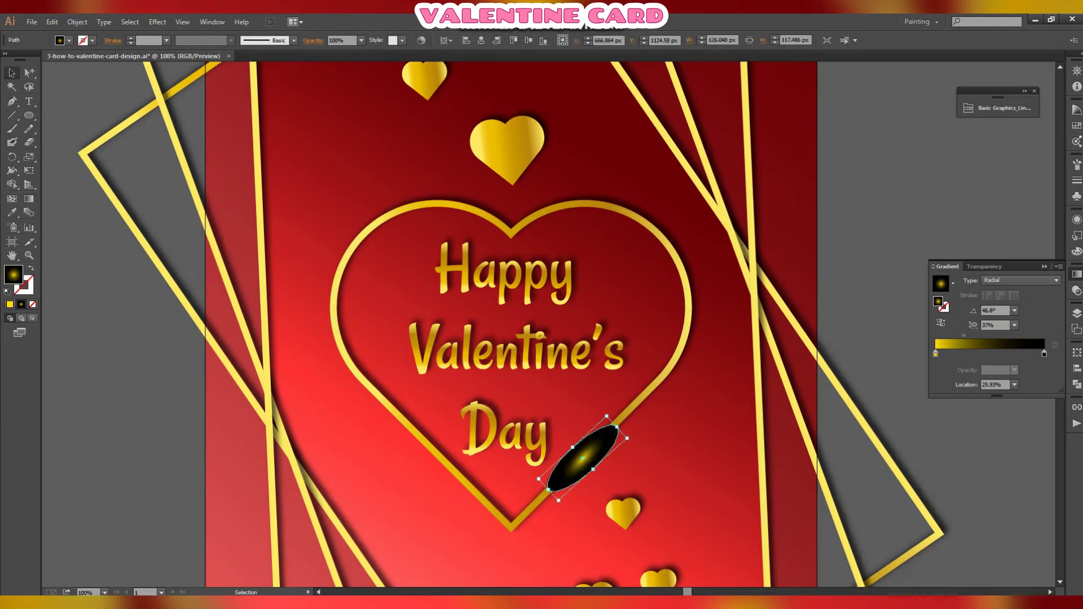
Step: Set the gradient ellipse's blending mode to Screen and nudge it to centre the glint on the heart outline
click(984, 267)
click(964, 280)
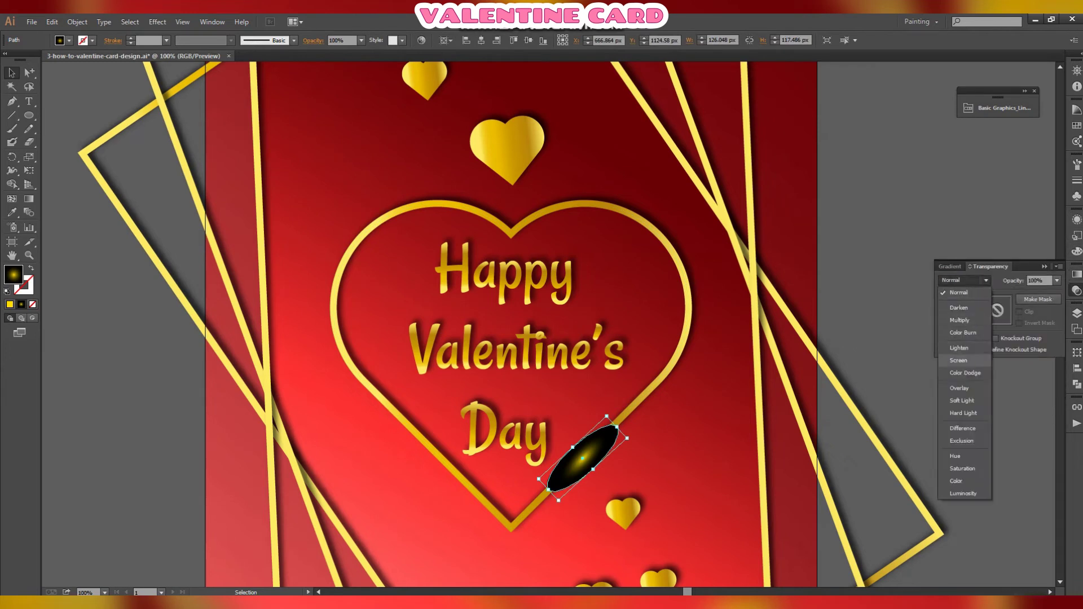
click(959, 360)
click(908, 417)
drag(584, 452, 583, 453)
click(908, 417)
click(582, 457)
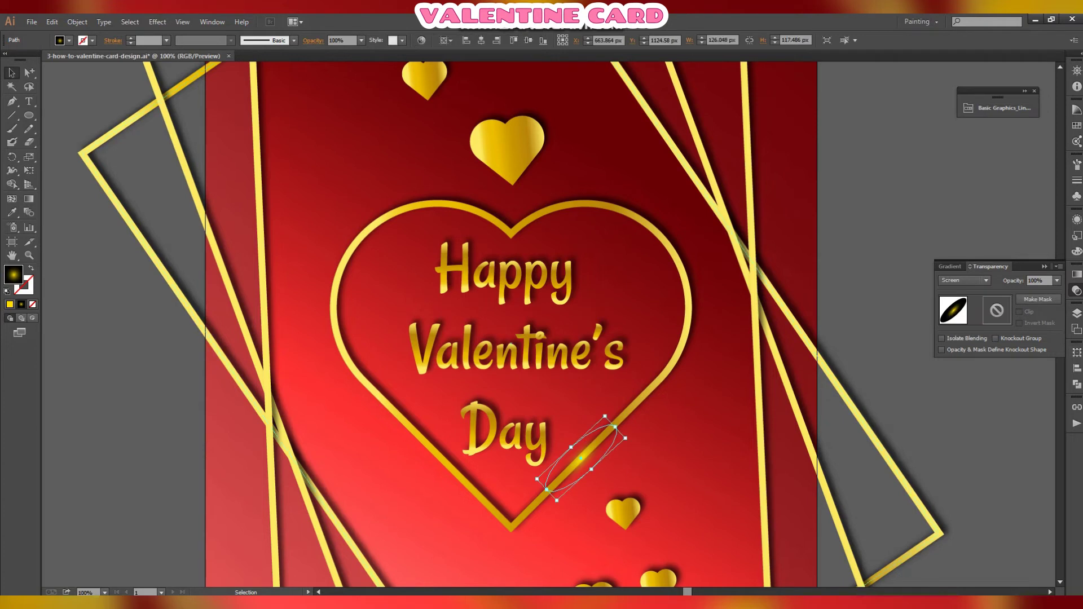
Step: Try a dark gold swatch on the glint gradient's inner stop, and settle on a bright yellow-gold one
click(1076, 275)
double_click(935, 354)
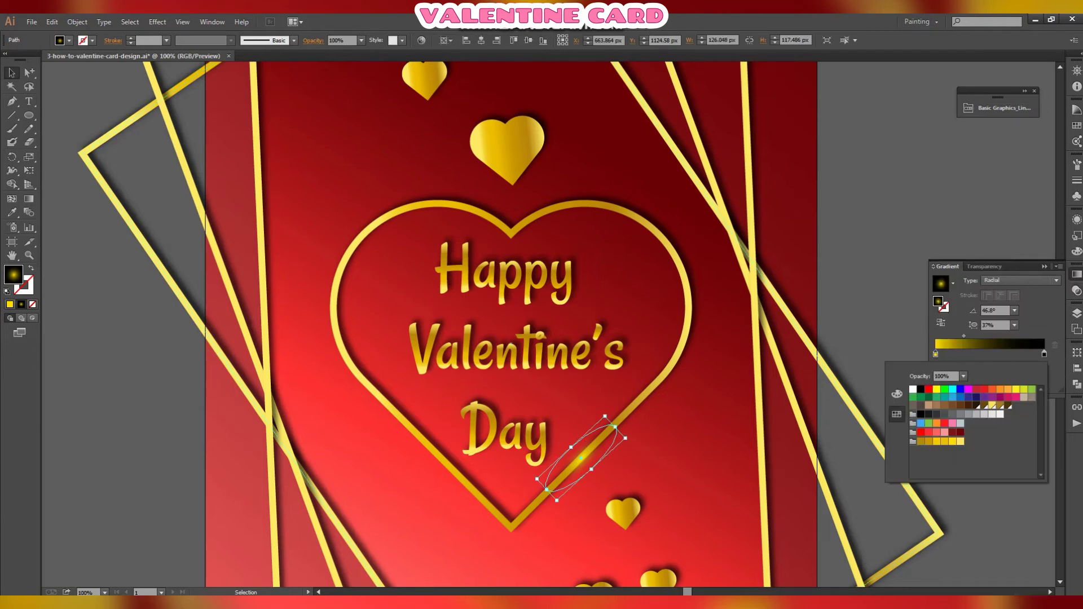
click(921, 441)
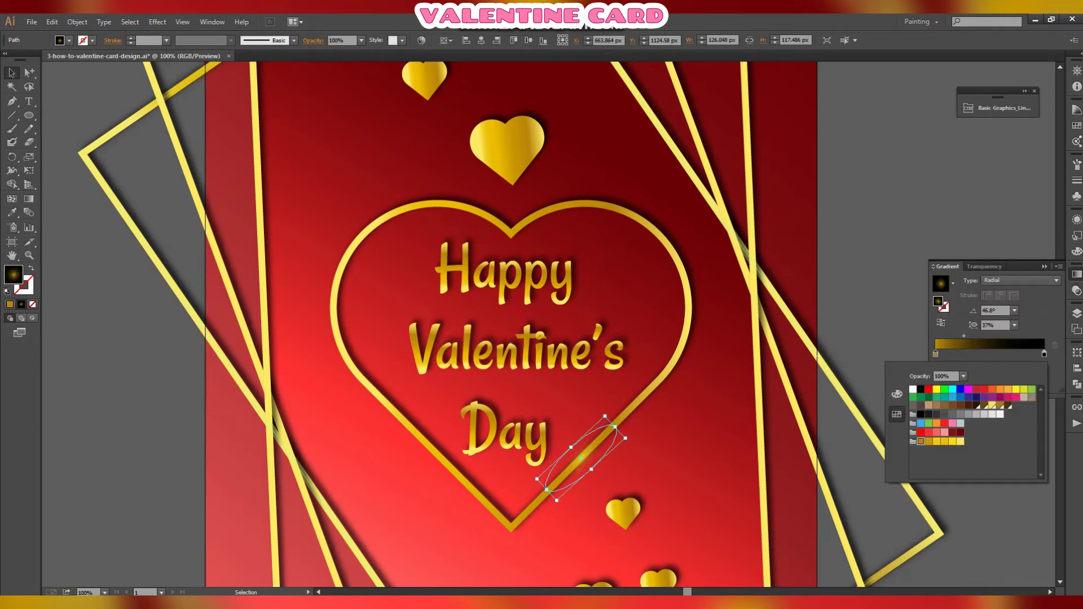
click(960, 441)
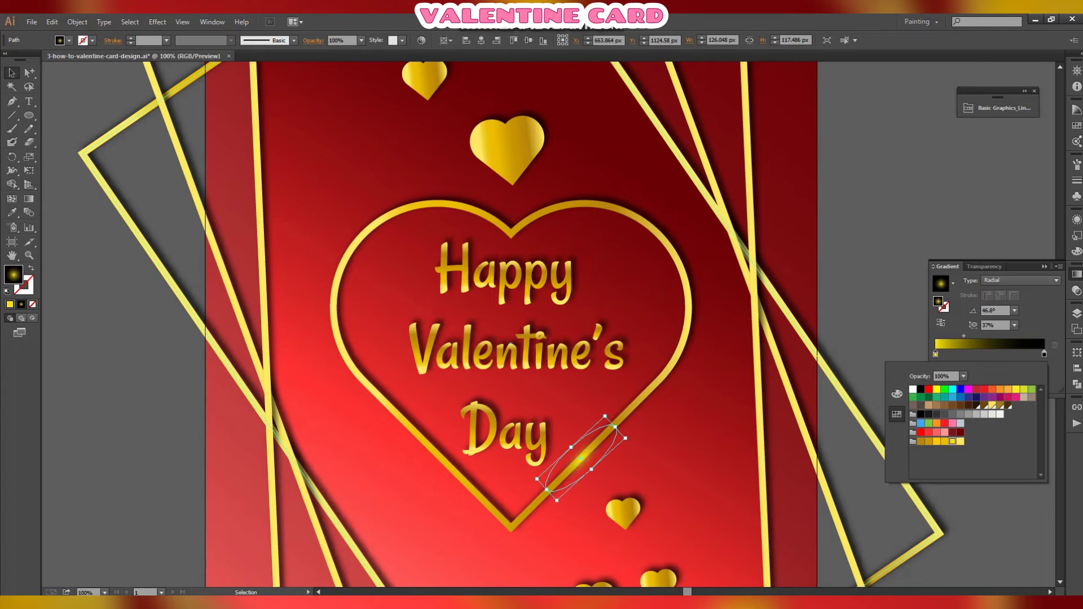
click(1076, 274)
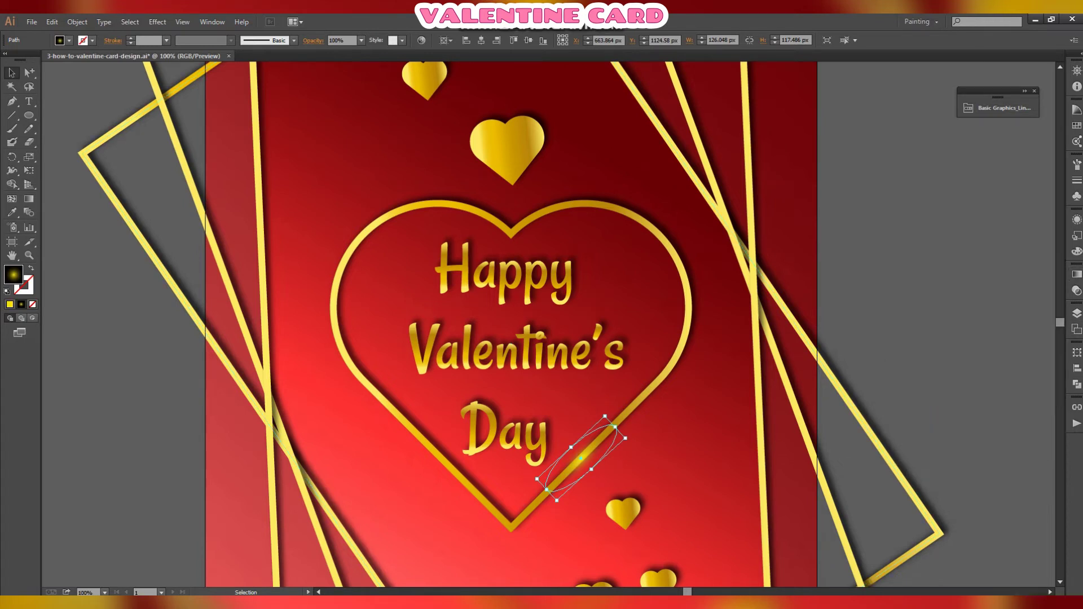
Step: Copy the glint to the heart outline's lower left edge, mirrored to follow it, and shift it slightly up along the edge
click(933, 426)
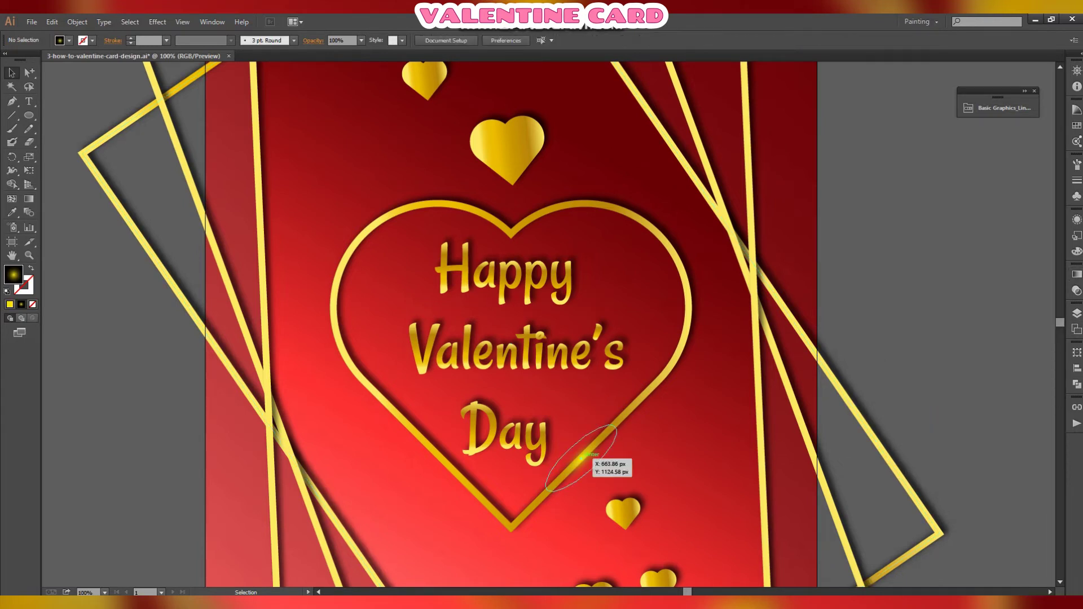
drag(587, 458, 484, 514)
click(902, 395)
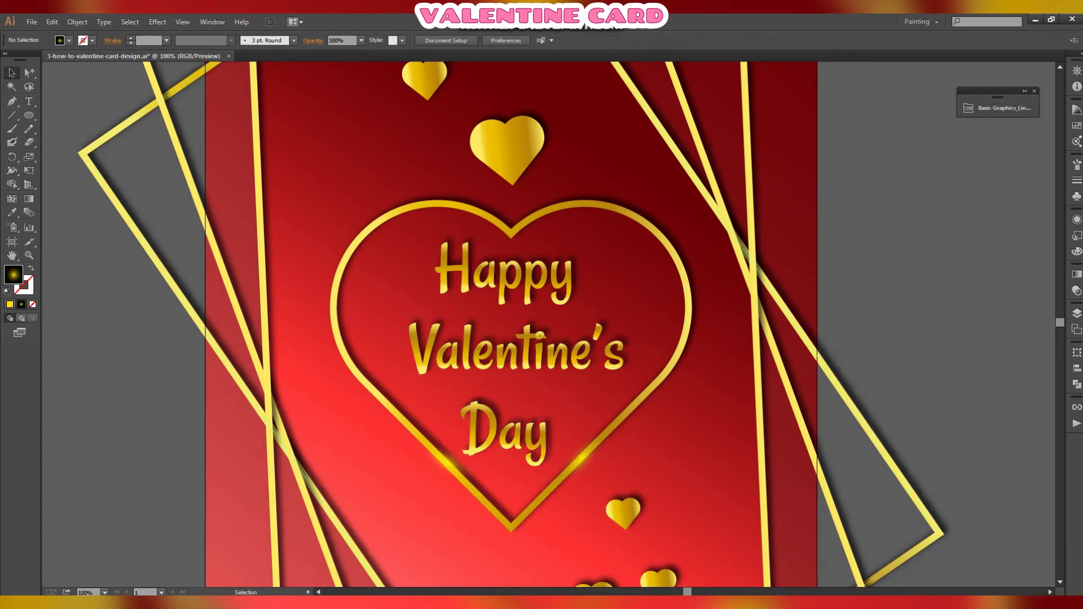
mouse_move(451, 460)
mouse_down()
mouse_move(441, 448)
mouse_move(485, 471)
mouse_move(433, 449)
mouse_up()
click(903, 395)
Step: Copy the glint from the heart outline onto the empty canvas beside the card and mirror a copy of it into an X shape
scroll(903, 395, down, 6)
scroll(902, 394, up, 13)
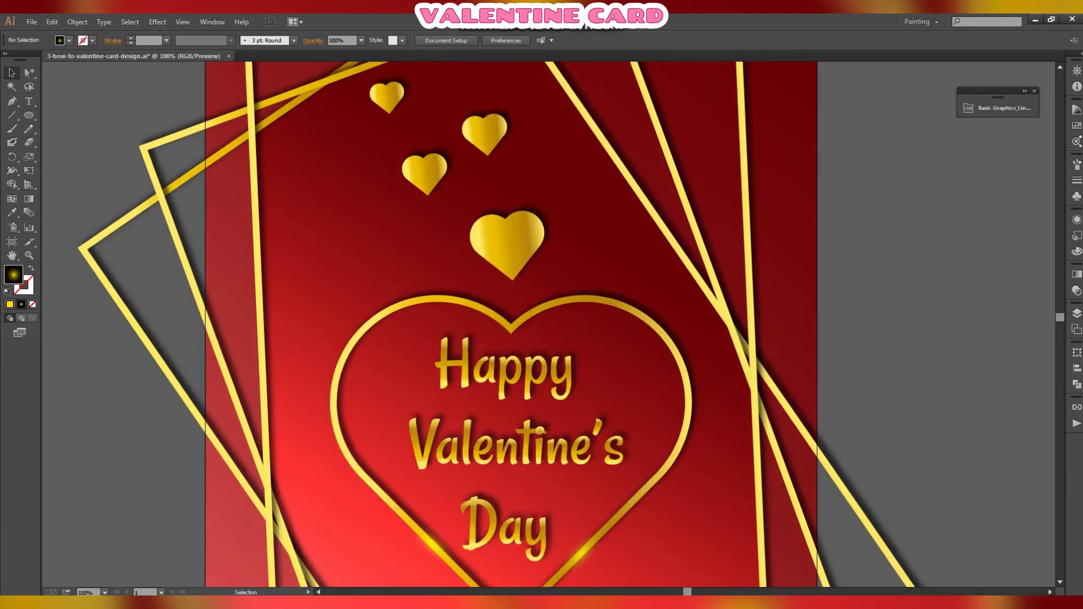
drag(581, 552, 914, 303)
right_click(912, 303)
mouse_move(953, 463)
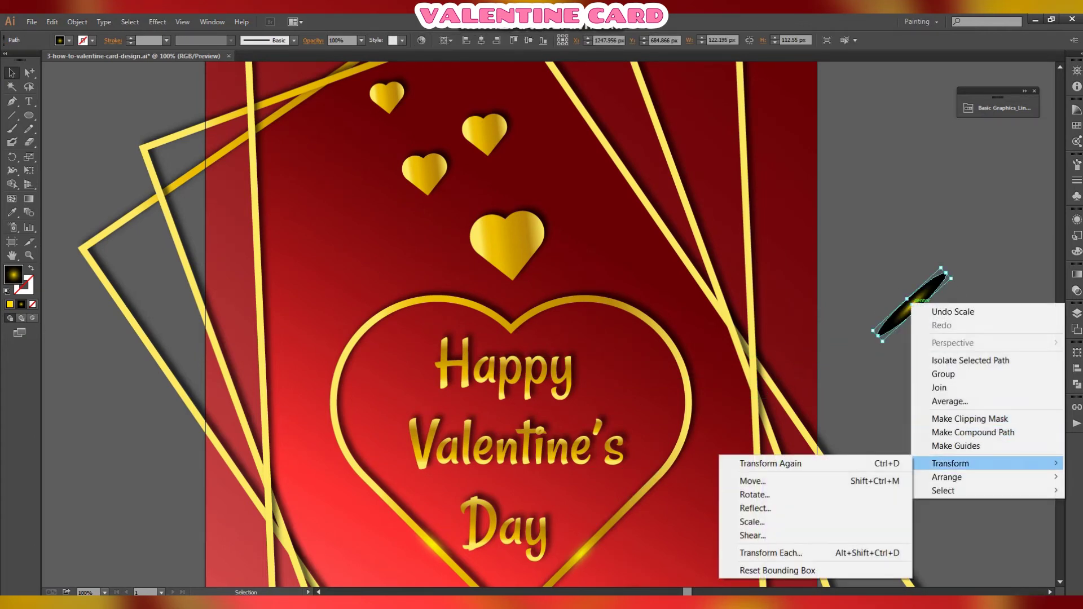
click(745, 508)
click(696, 309)
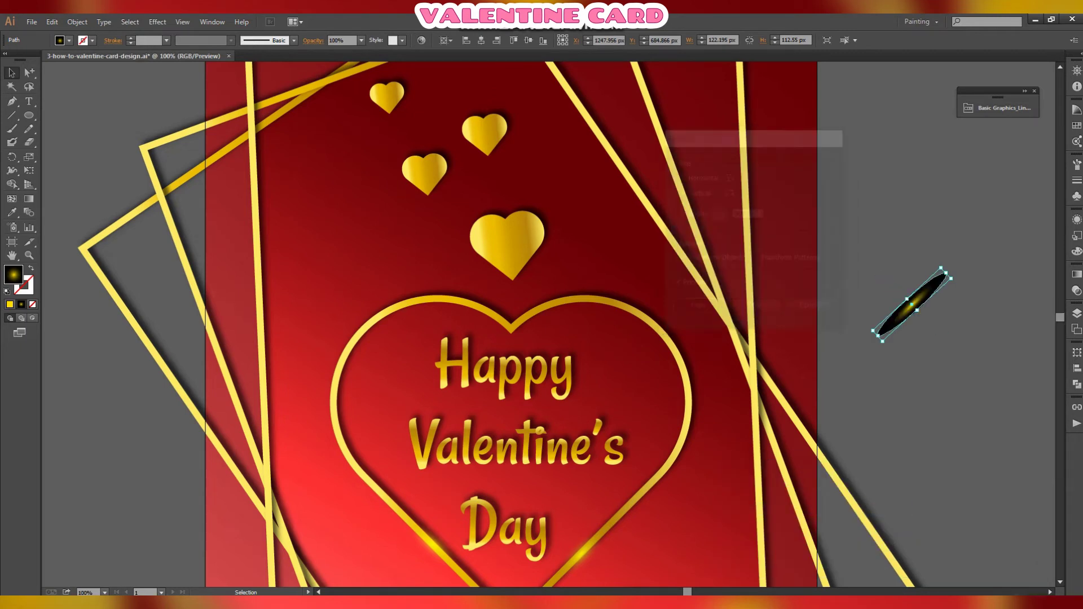
right_click(930, 325)
mouse_move(970, 484)
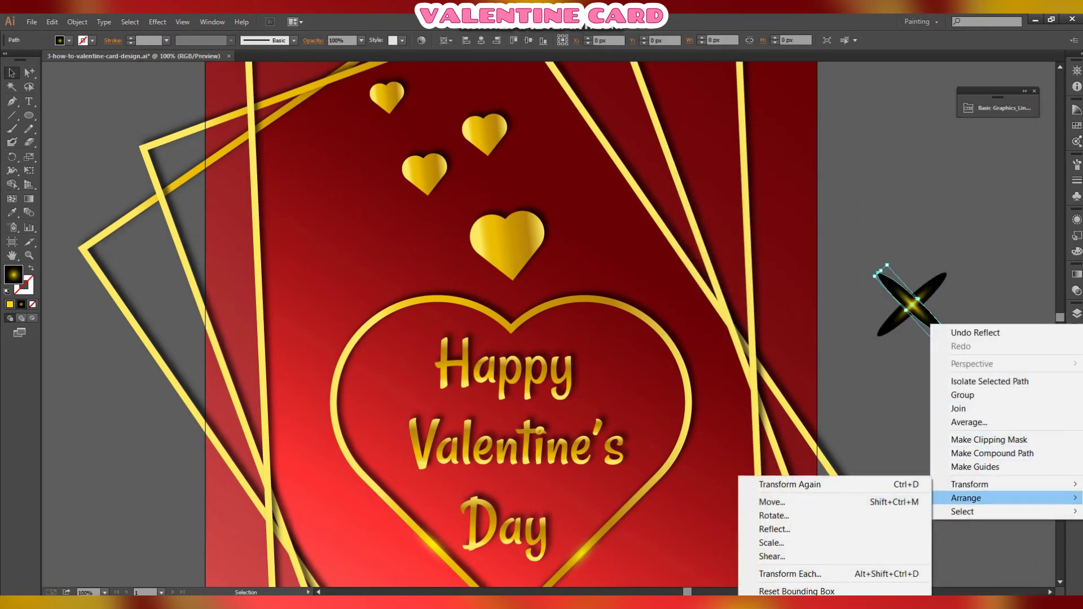
click(753, 515)
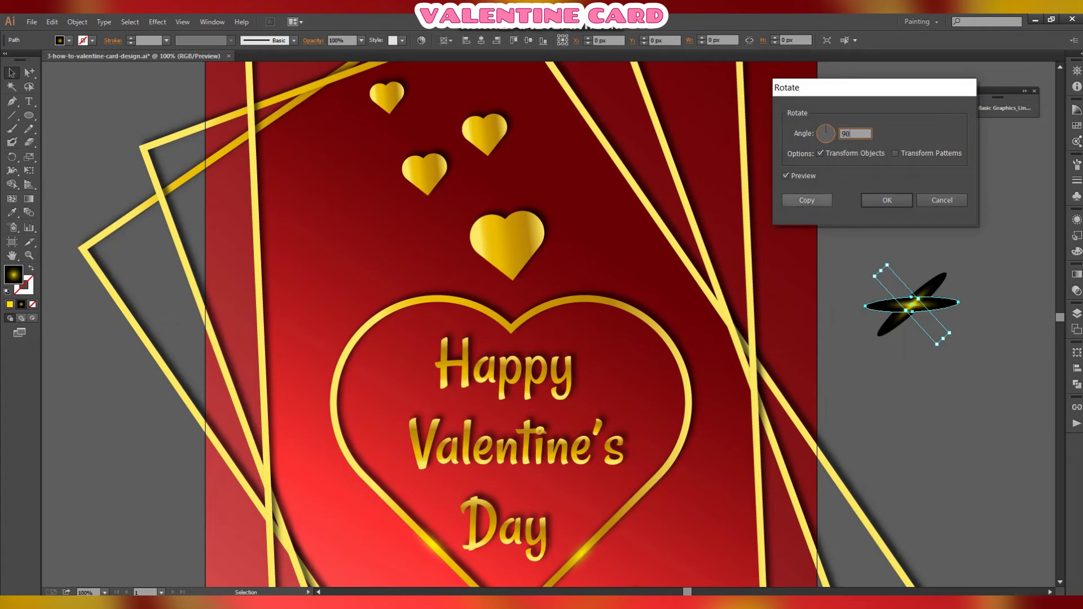
text(90)
key(Tab)
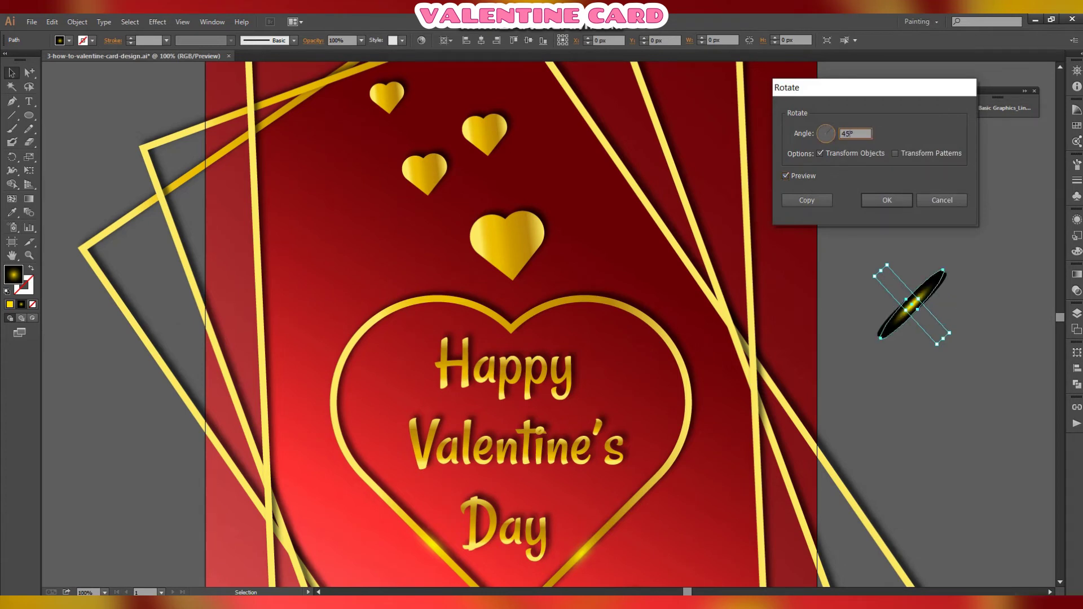
click(785, 176)
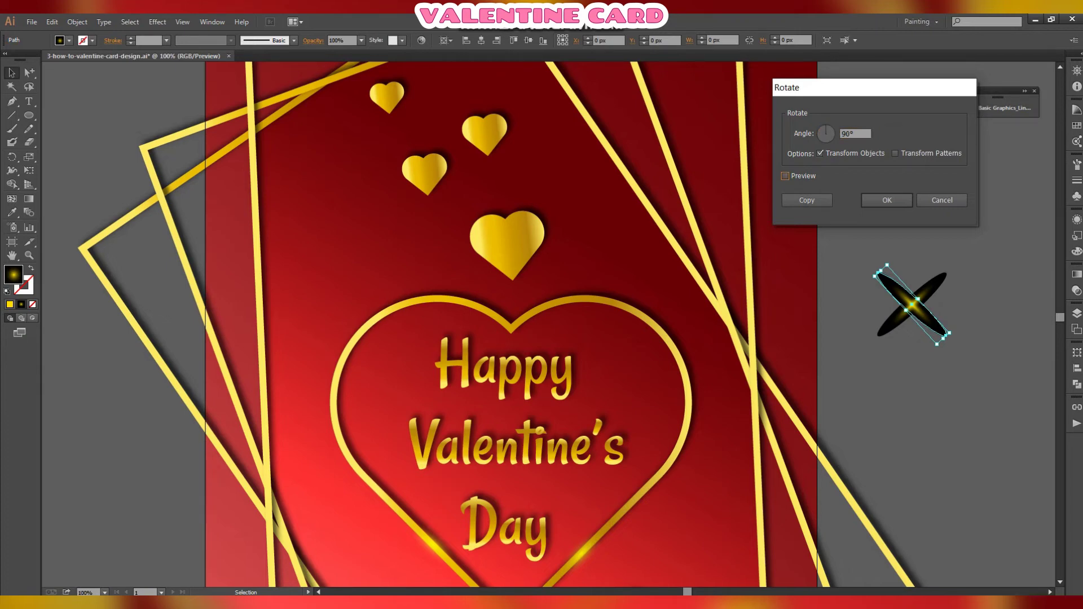
click(942, 200)
Step: Paste a copy of the mirrored ellipse in front and make it a narrow vertical ray of about 19 × 109 px
click(52, 22)
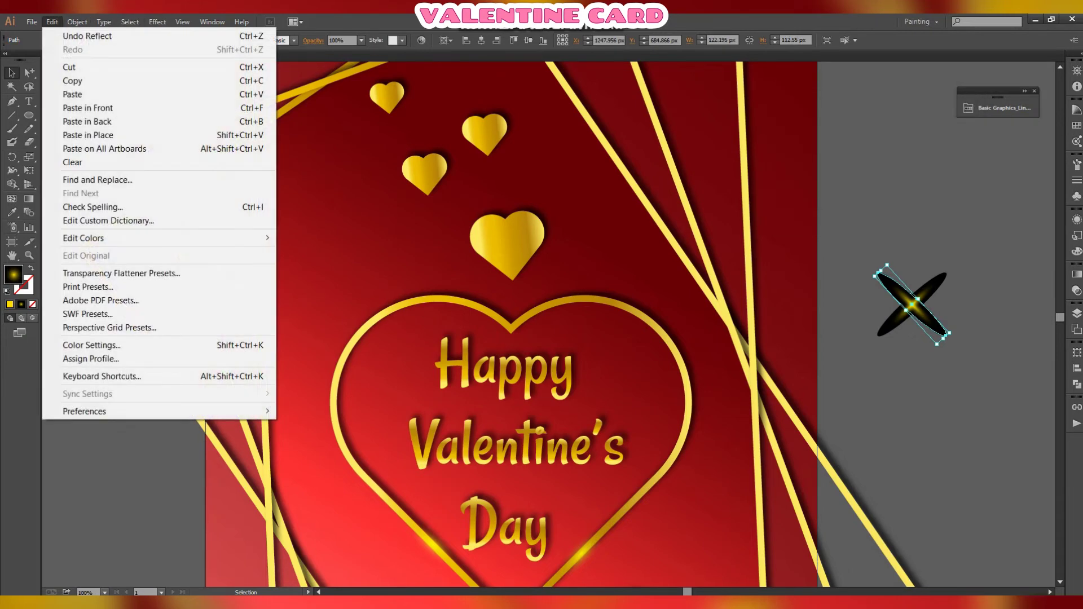
click(68, 81)
click(52, 22)
click(82, 107)
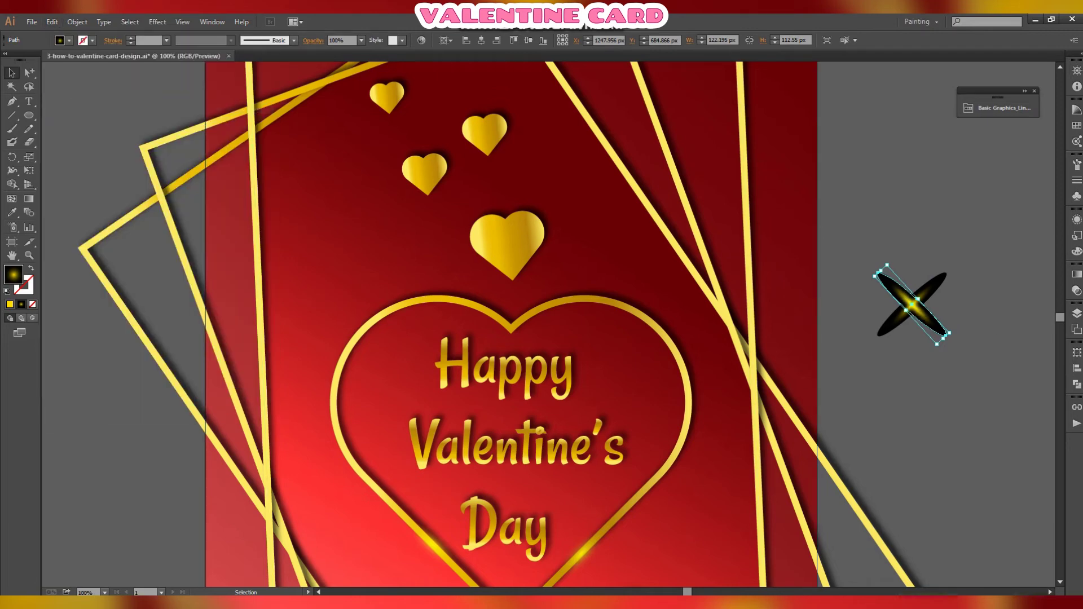
drag(949, 334, 918, 335)
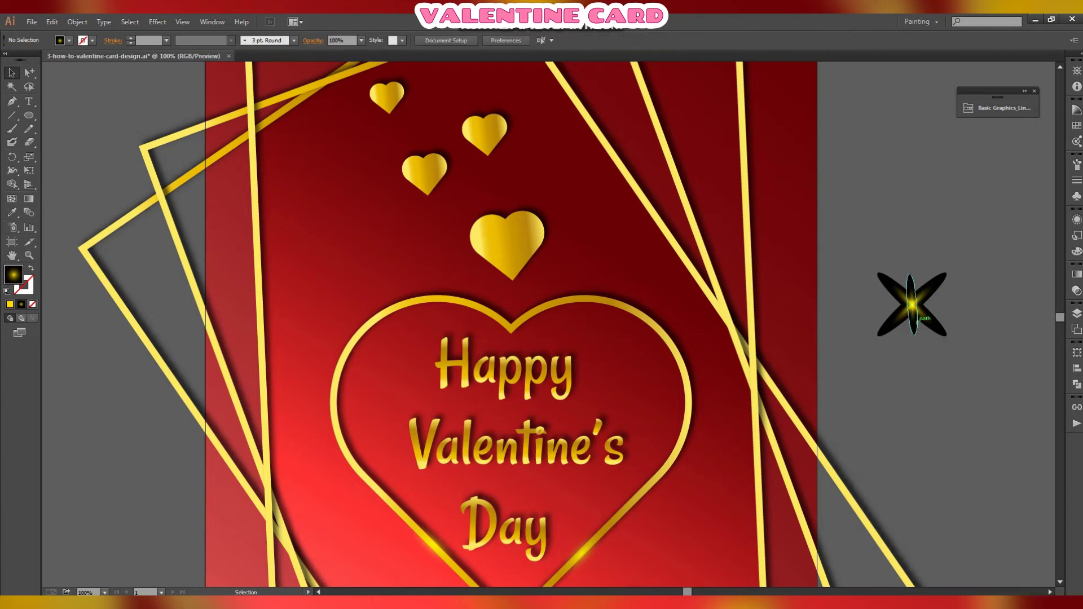
Step: Try rotating the narrow vertical ellipse by 90°, and undo the rotation
right_click(911, 326)
mouse_move(959, 488)
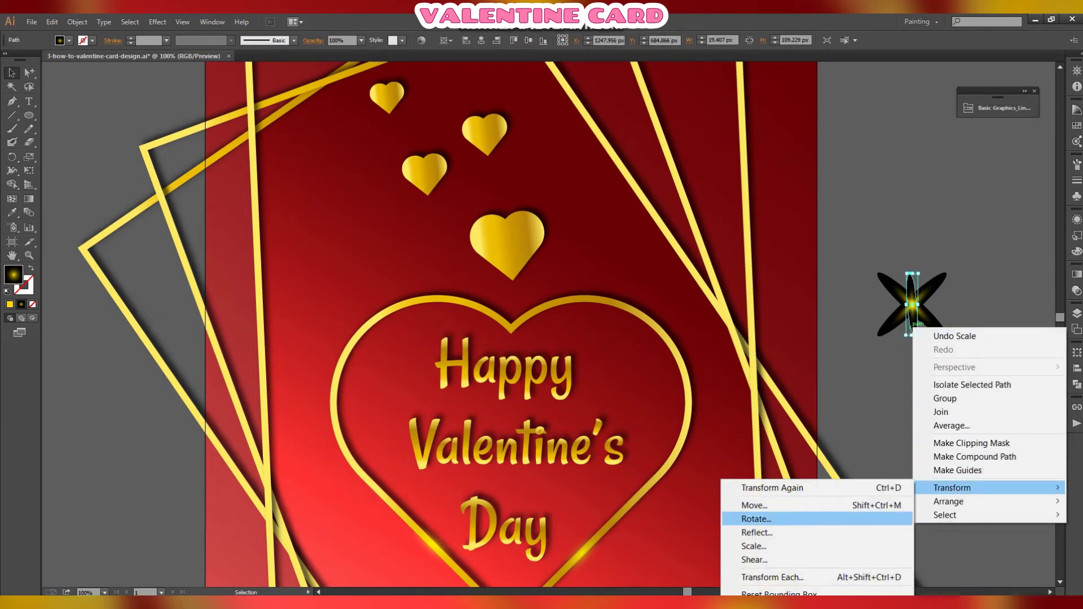
click(756, 519)
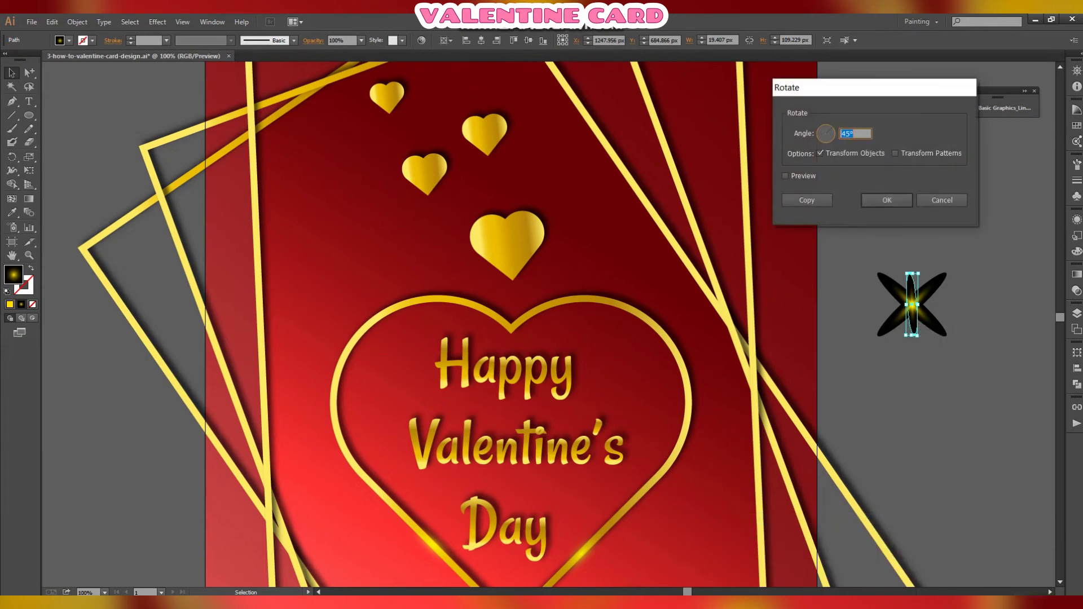
click(785, 176)
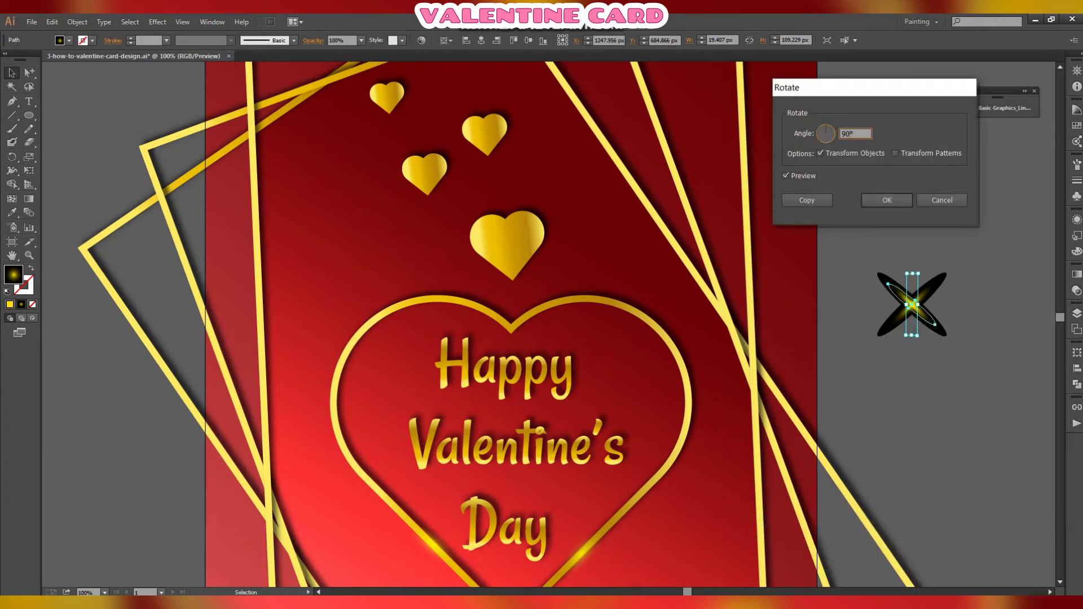
key(Return)
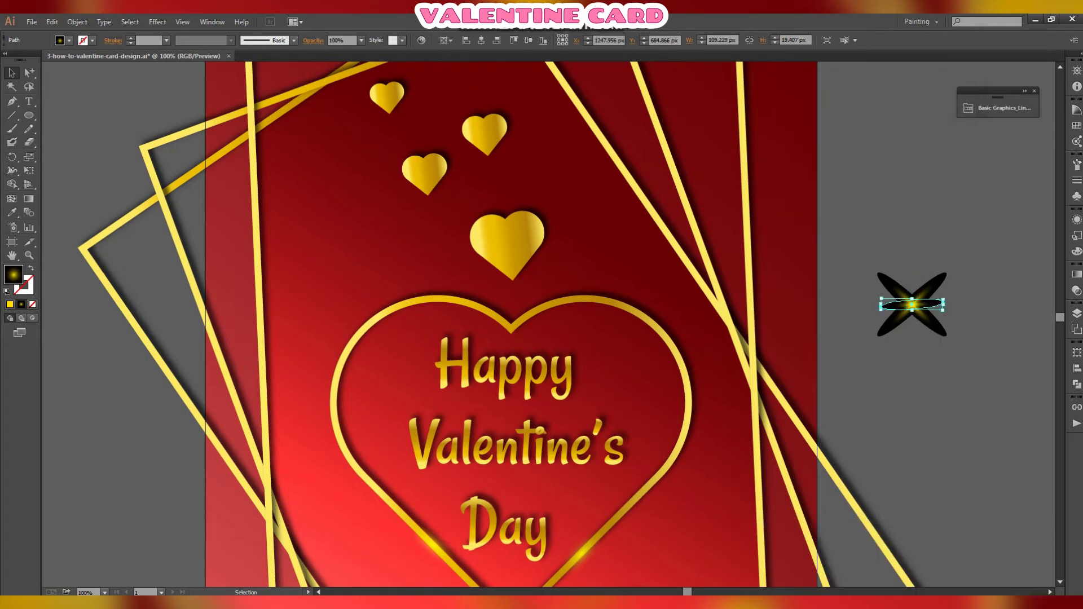
right_click(932, 303)
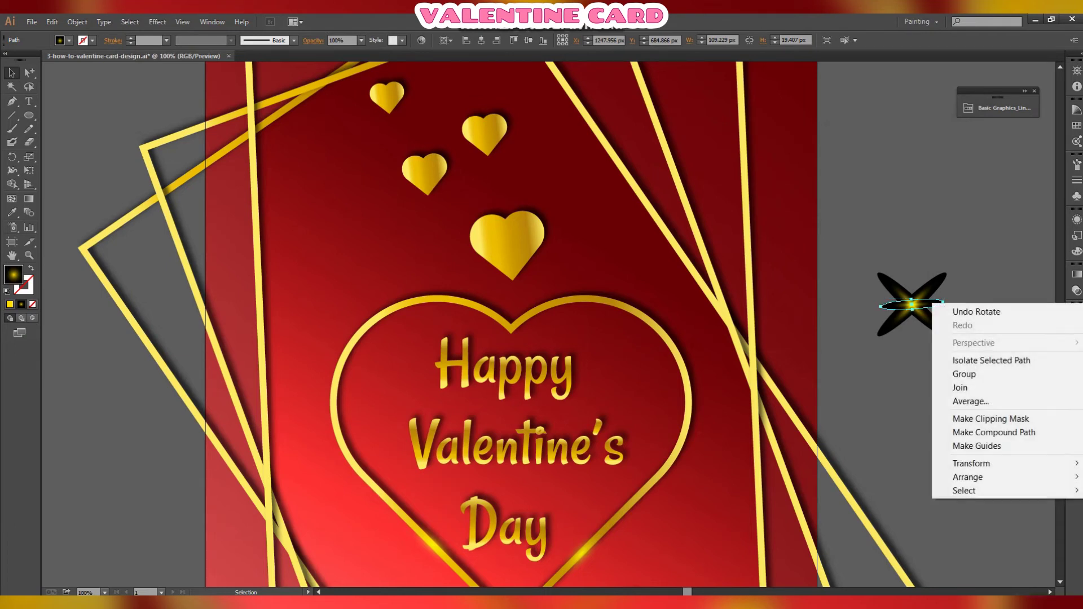
click(977, 312)
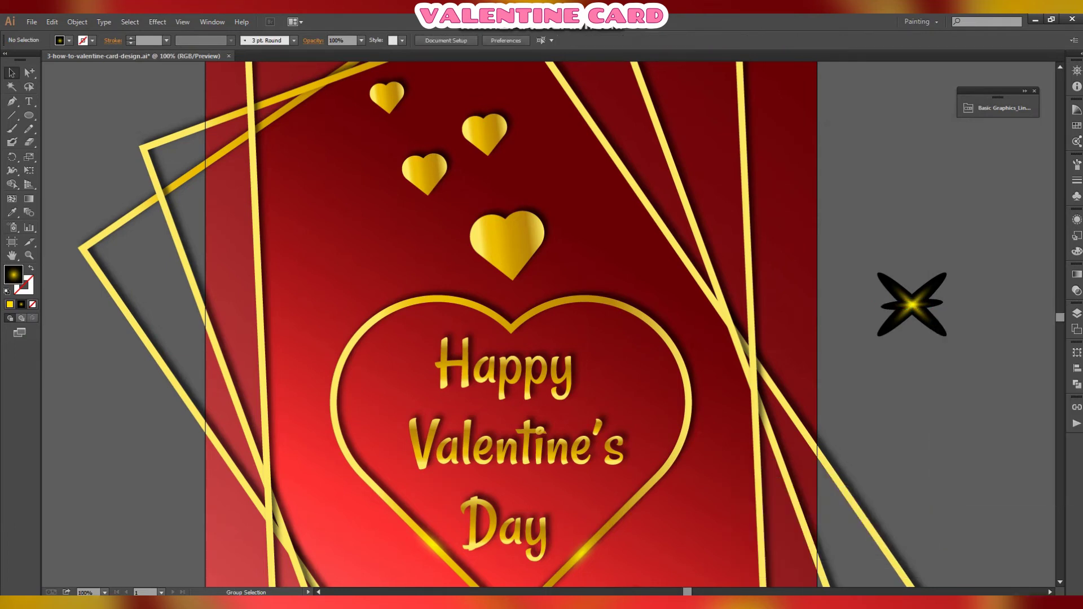
Step: Add a copy of the narrow vertical ellipse rotated by 45°
right_click(911, 293)
mouse_move(950, 453)
click(815, 485)
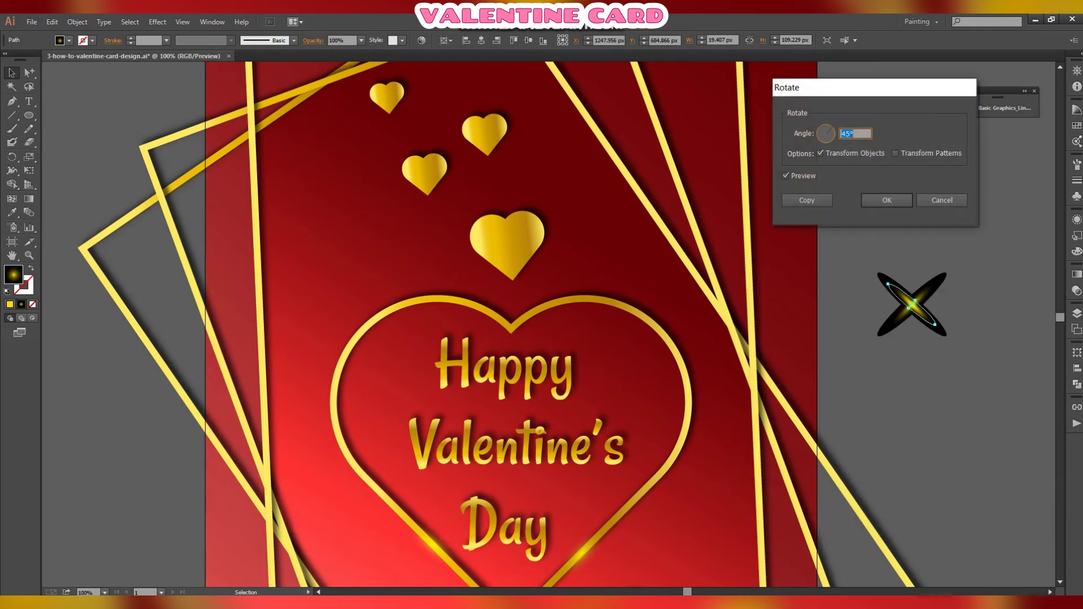
click(807, 200)
click(868, 243)
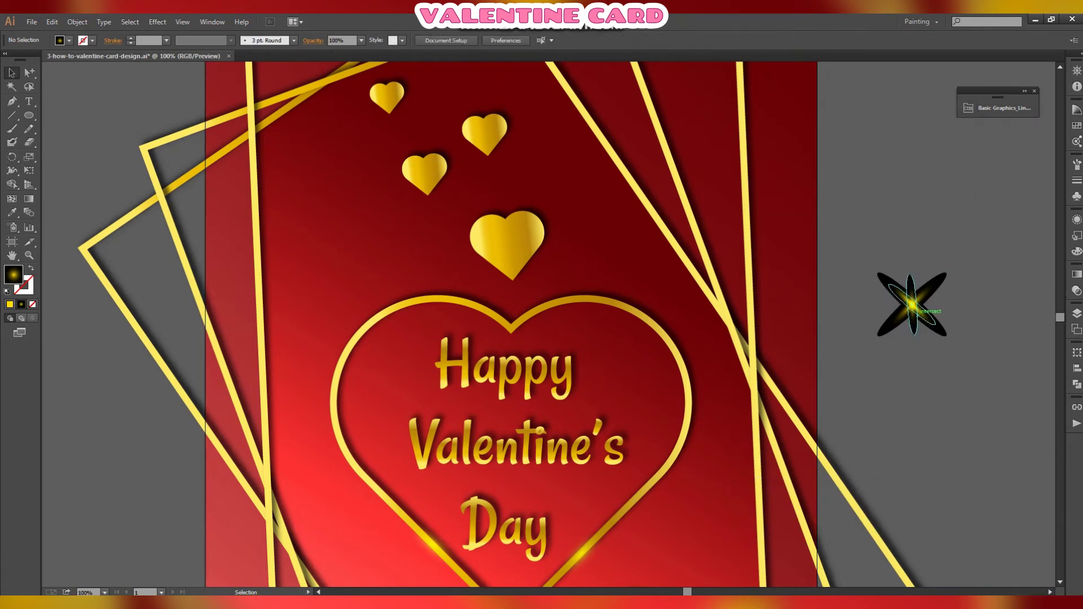
Step: Turn the 45° copy into a horizontal ray and group all the ellipses into one star-shaped glint
click(925, 317)
drag(941, 332, 952, 302)
click(966, 288)
drag(904, 258, 893, 258)
right_click(933, 223)
click(960, 281)
click(973, 273)
Step: Place copies of the star glint on the small gold hearts above the greeting and on the heart outline's upper edge
drag(912, 304, 432, 187)
key(ctrl+shift+a)
click(598, 240)
click(532, 233)
click(581, 241)
scroll(502, 324, up, 1)
drag(433, 188, 402, 118)
key(ctrl+shift+a)
Step: Enlarge the glint on the heart outline's upper edge to about 84 × 77 px and centre it on the line
scroll(568, 178, down, 5)
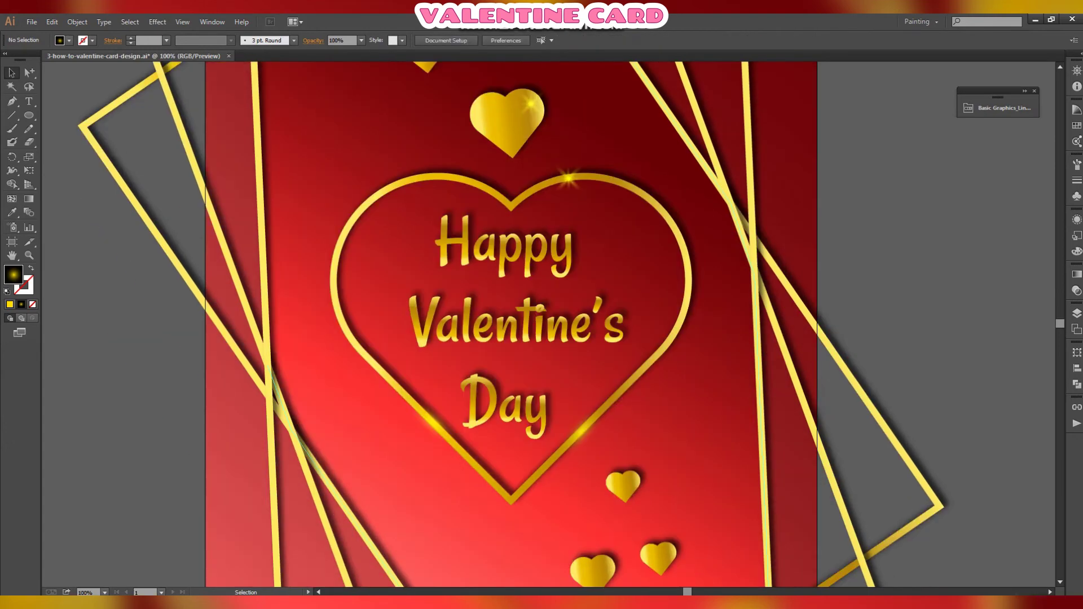
click(568, 178)
drag(591, 198, 595, 202)
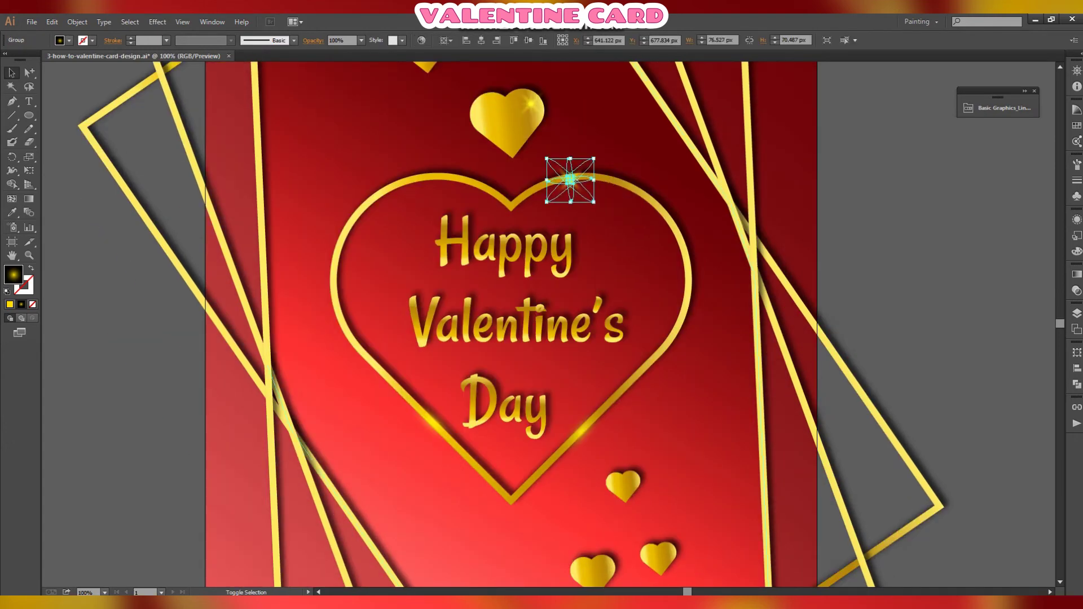
key(ctrl+shift+a)
click(570, 179)
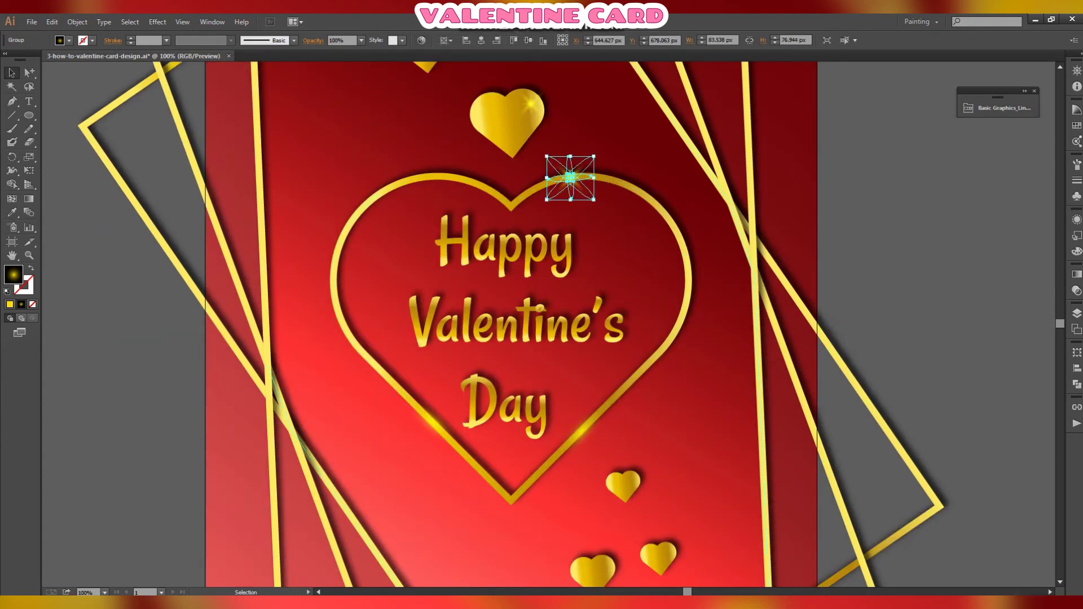
key(ctrl+shift+a)
Step: Copy the enlarged glint onto the gold frames, at their left side, upper right side and upper left corner
drag(569, 179, 267, 312)
key(ctrl+shift+a)
key(ctrl+shift+a)
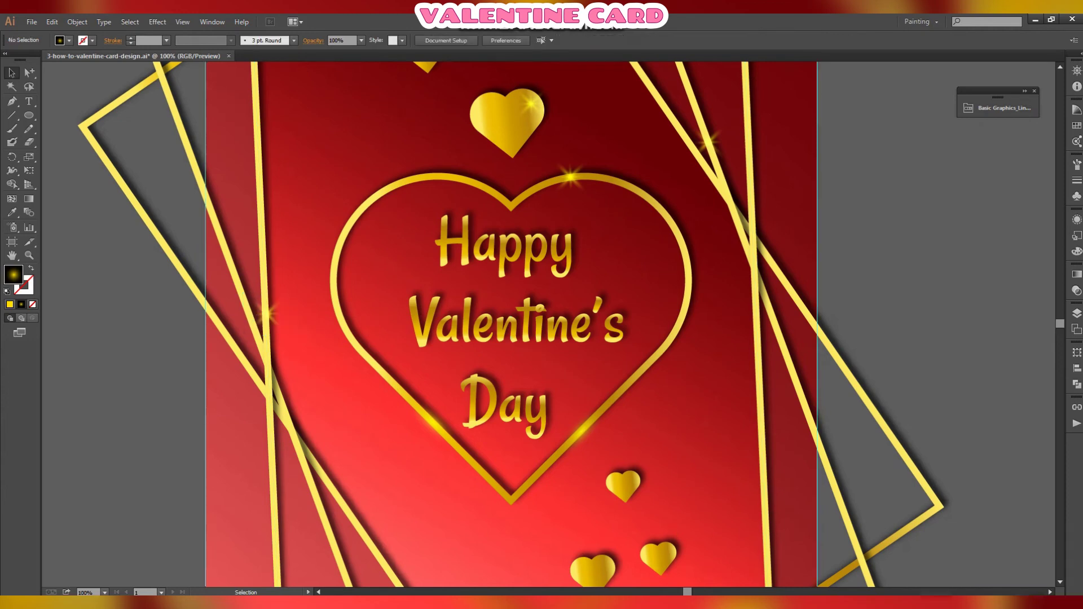
click(104, 592)
click(129, 466)
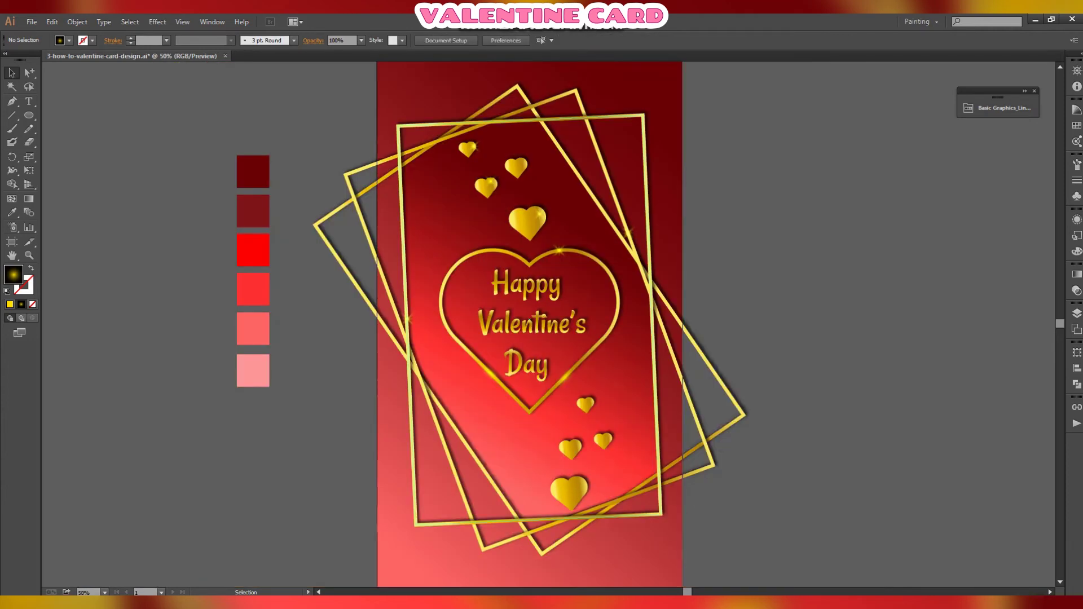
drag(407, 319, 398, 151)
key(ctrl+shift+a)
Step: Copy glints onto the small gold hearts below the greeting and onto the heart outline's lower left edge
drag(578, 445, 492, 375)
key(ctrl+shift+a)
key(ctrl+shift+a)
click(491, 373)
key(ctrl+shift+a)
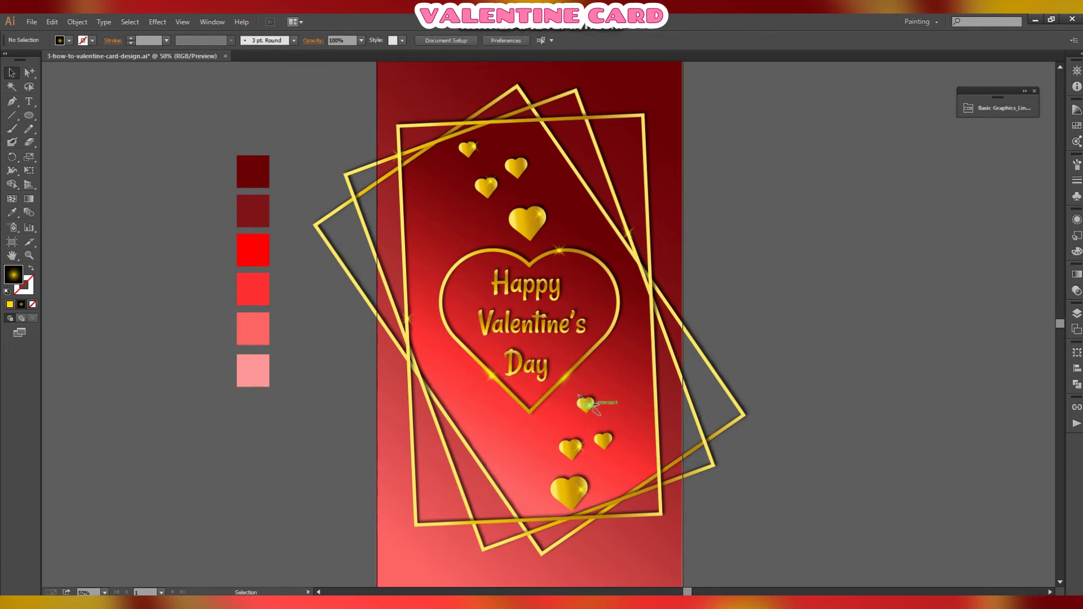
drag(587, 405, 609, 437)
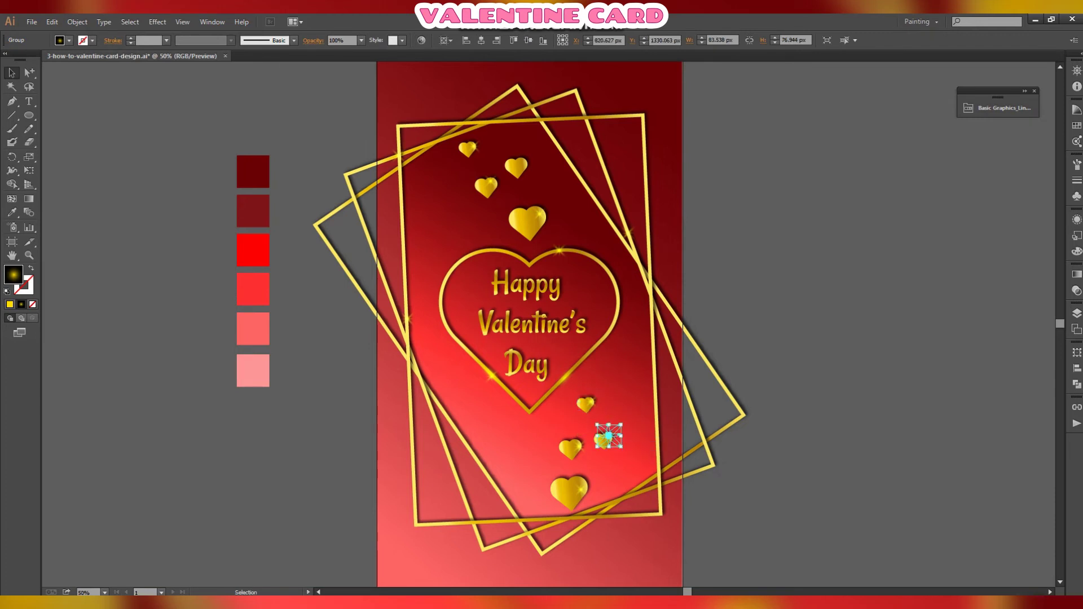
key(ctrl+shift+a)
Step: Copy glints onto the greeting, placing one each on the words Happy, Valentine's and Day
scroll(493, 316, up, 1)
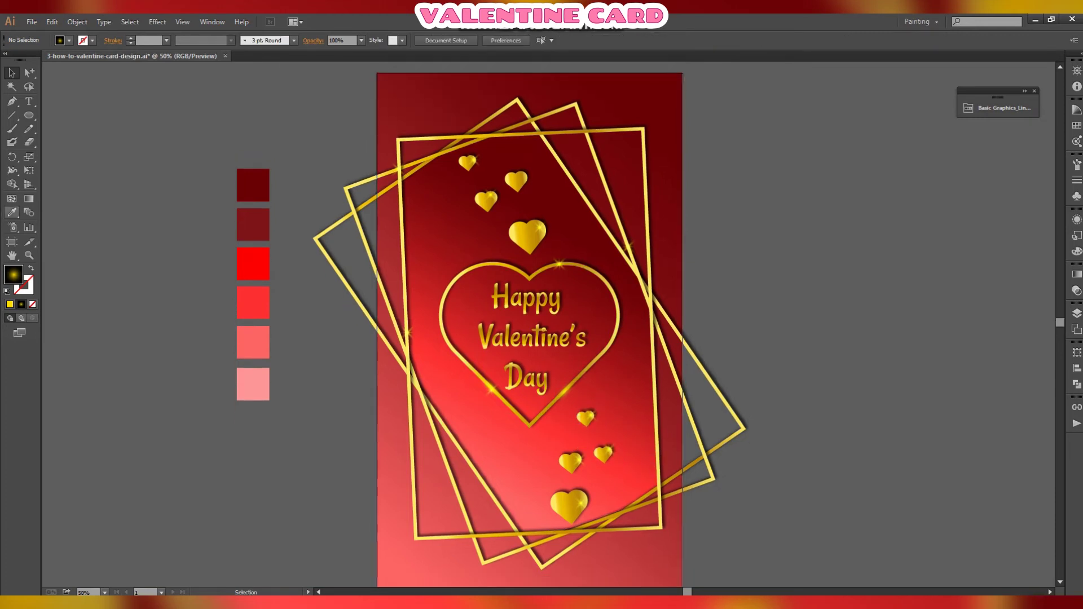
click(27, 255)
click(540, 339)
click(553, 324)
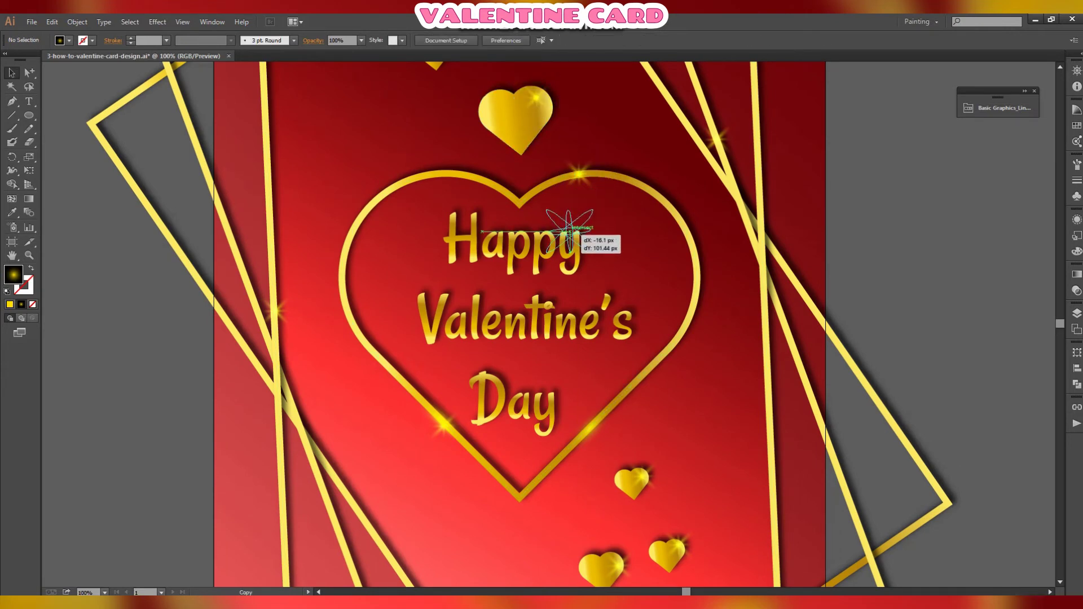
drag(576, 241, 487, 379)
key(ctrl+shift+a)
key(ctrl+shift+a)
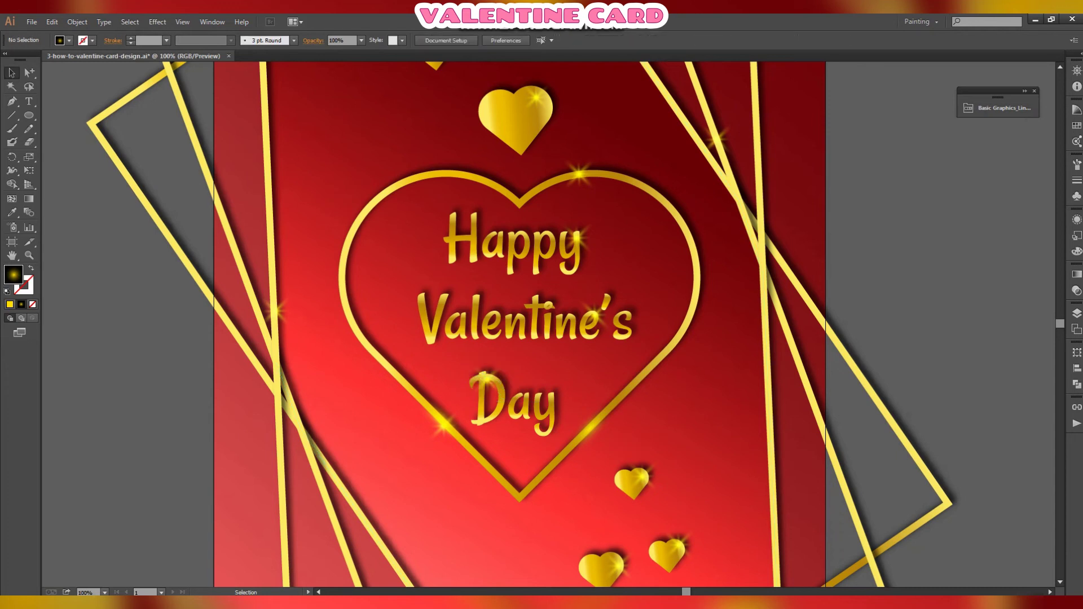
Step: Select all three tilted gold frames, copy them and paste the copies in front of the originals
key(ctrl+0)
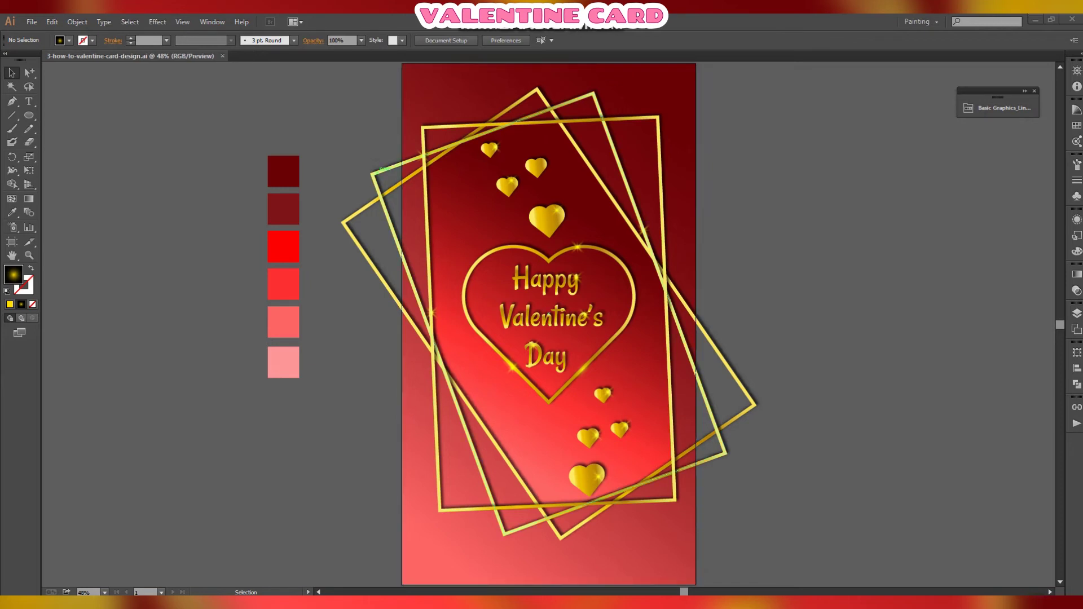
click(466, 428)
click(29, 72)
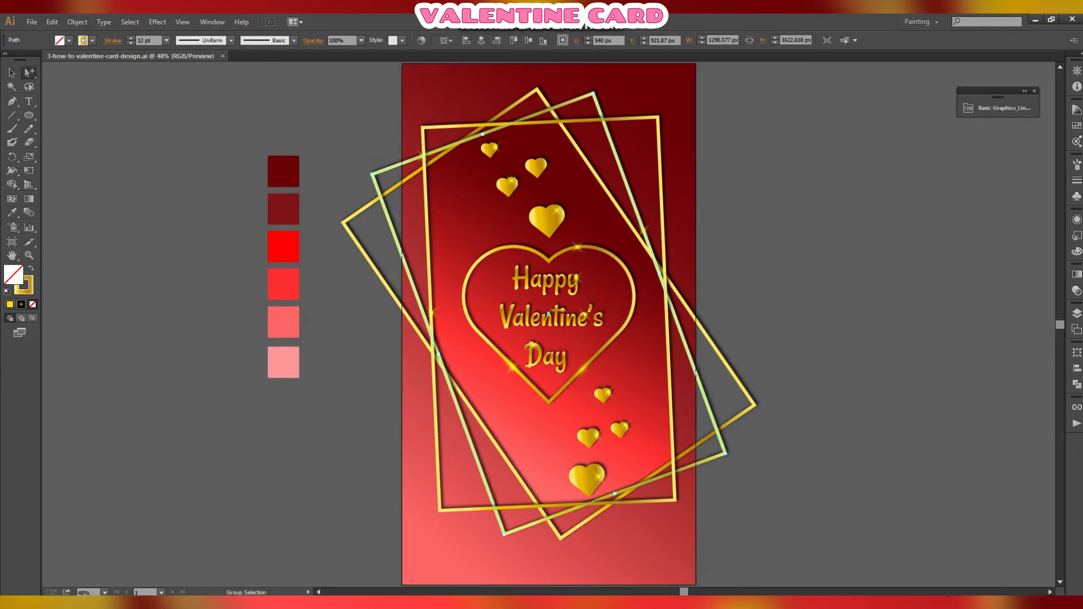
shift+click(424, 126)
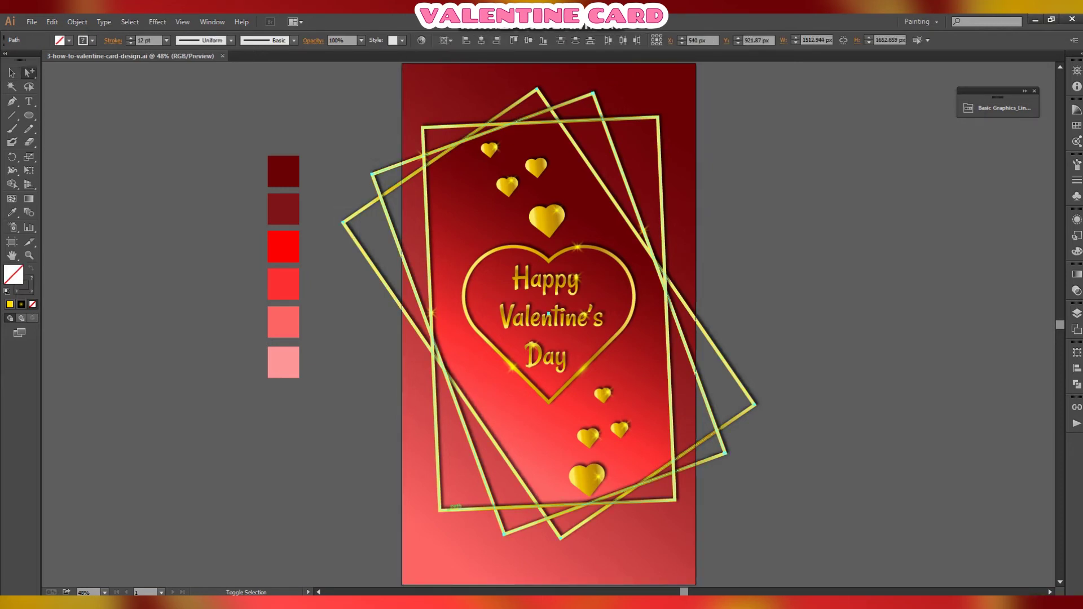
click(52, 22)
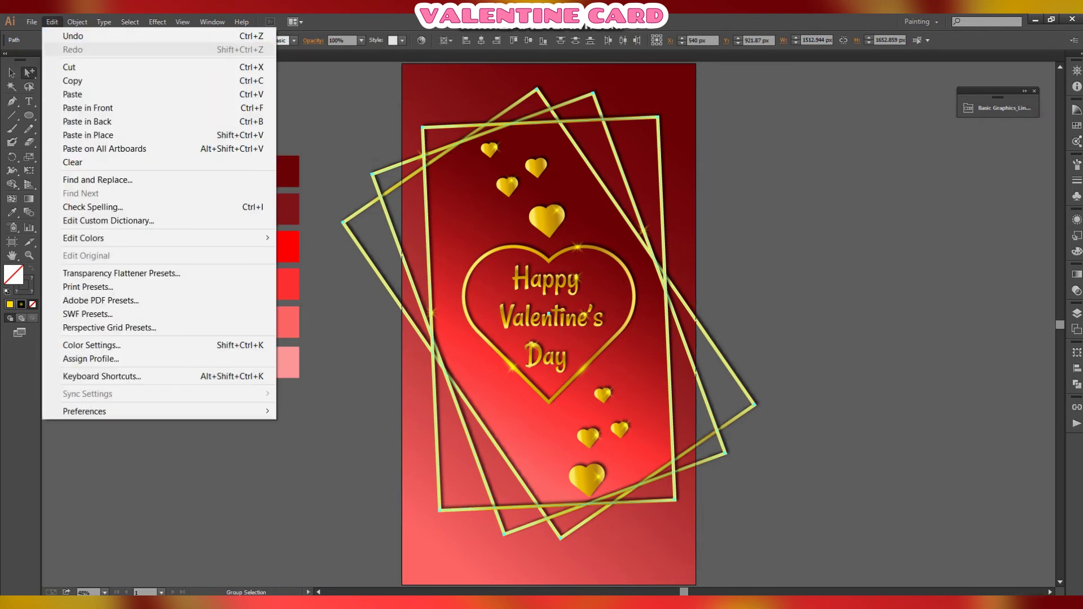
click(52, 21)
key(ctrl+shift+a)
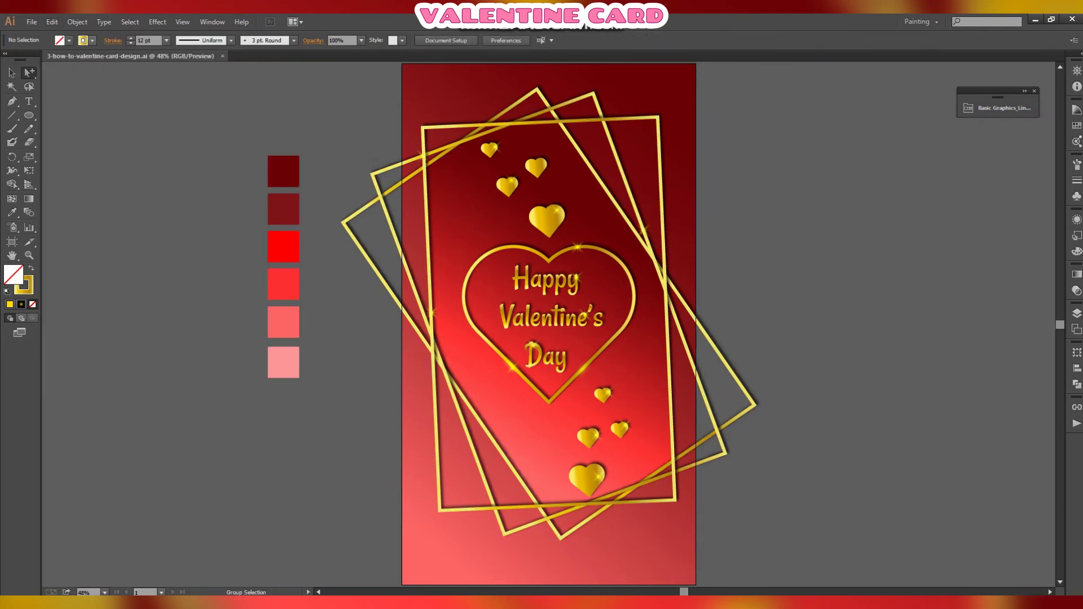
click(52, 22)
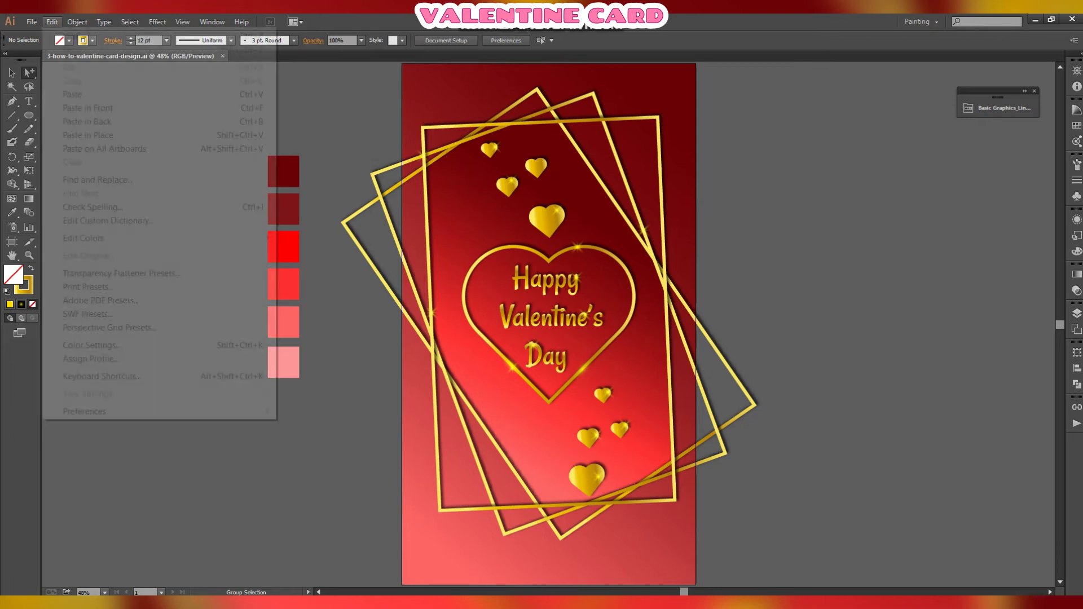
click(88, 107)
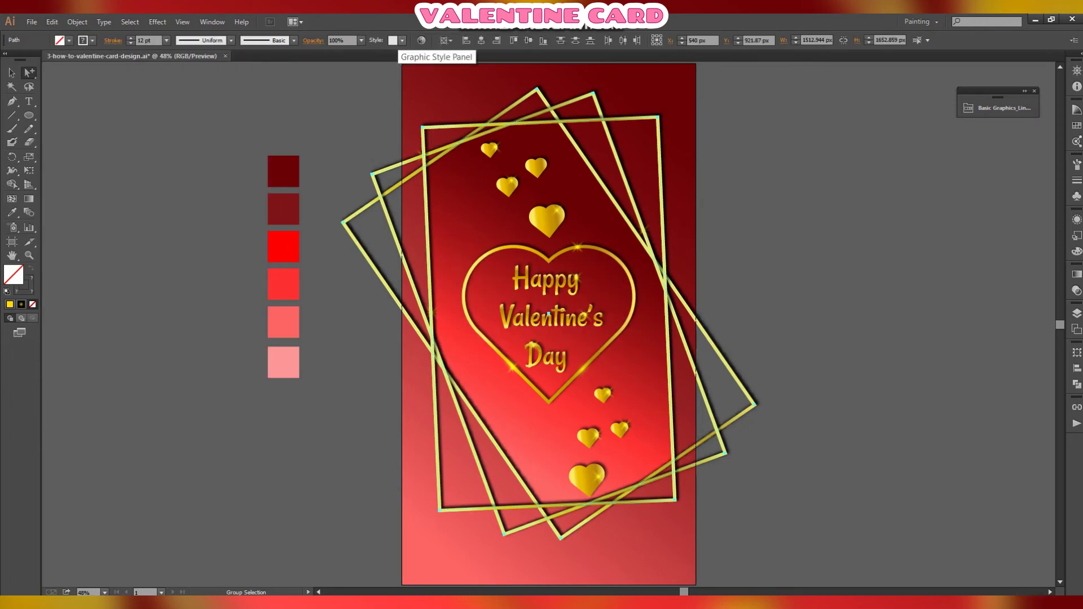
Step: Reset the pasted frame copies to the default graphic style, remove their stroke and fill them with the dark red palette colour
click(402, 40)
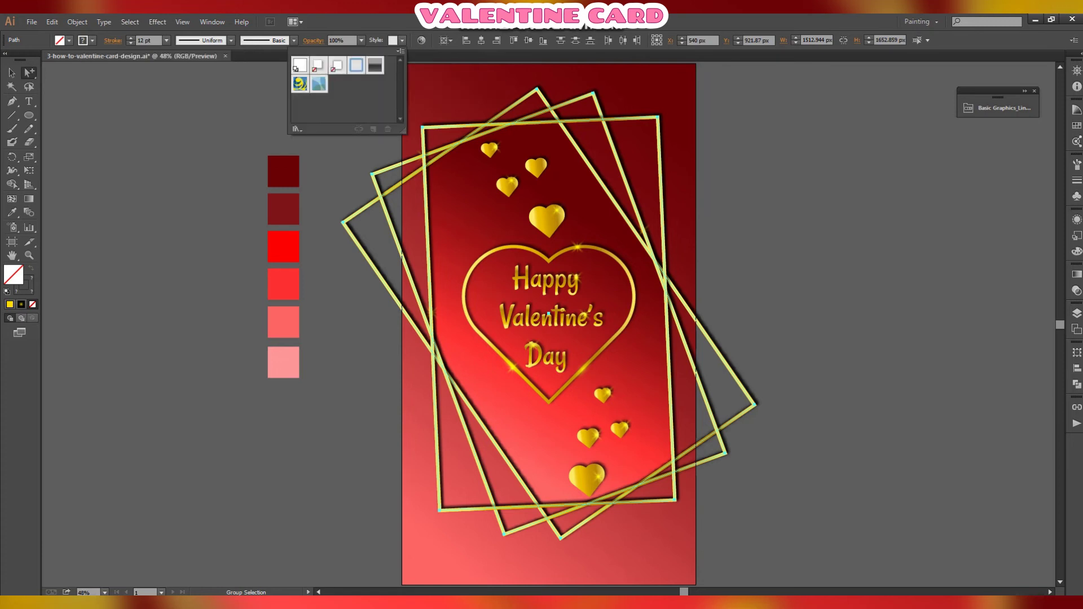
click(299, 65)
key(Escape)
key(x)
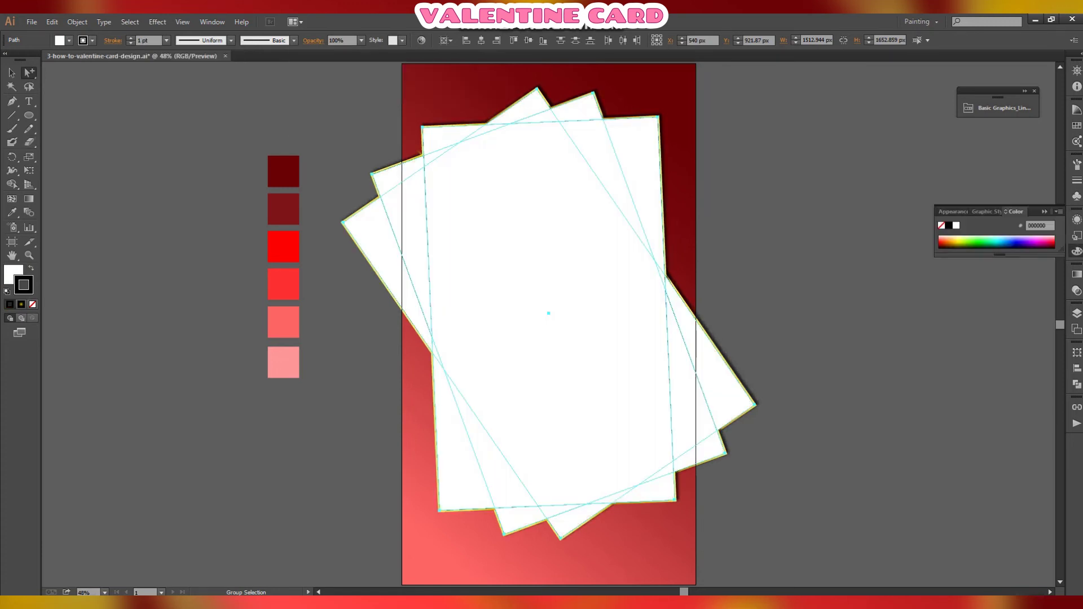
key(slash)
key(x)
key(i)
click(284, 171)
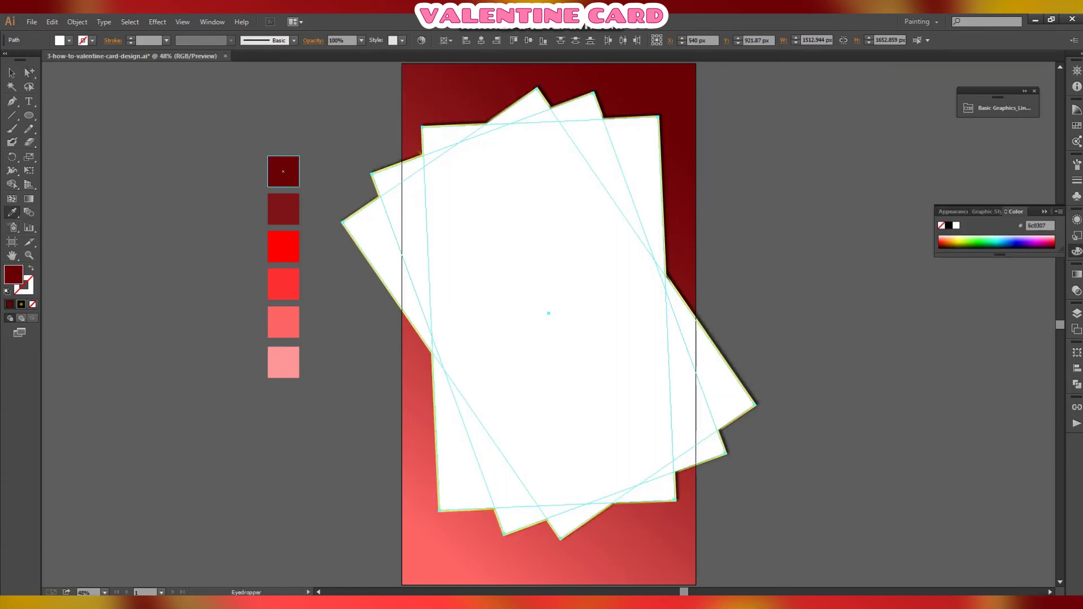
Step: Unite the three dark red rectangles into one shape
key(a)
click(1077, 384)
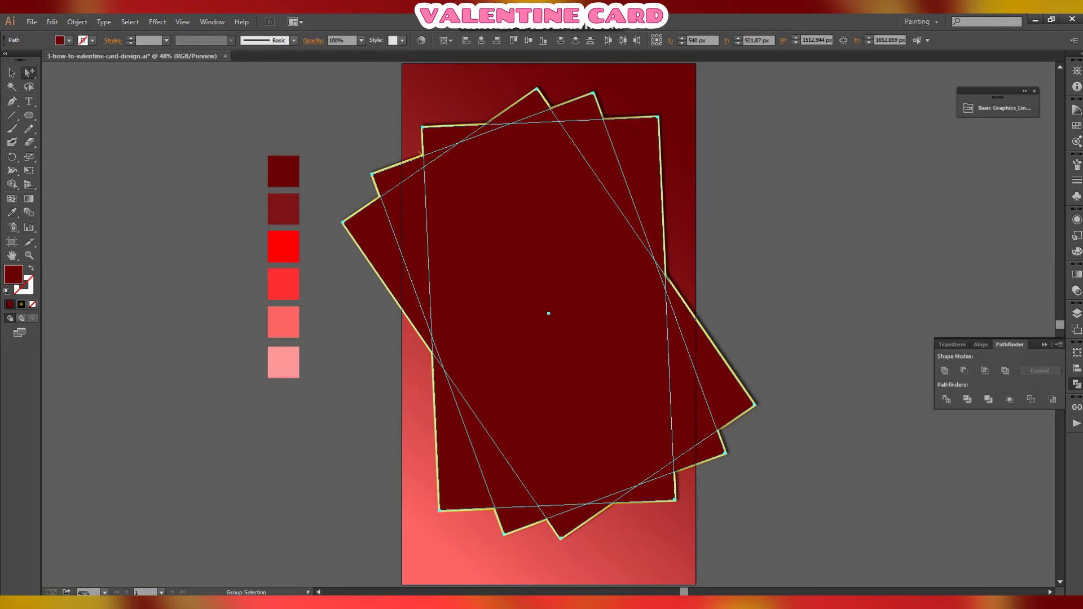
click(948, 371)
Step: Move the united dark red shape behind the gold frames and just above the background in the stacking order
click(1077, 313)
click(914, 278)
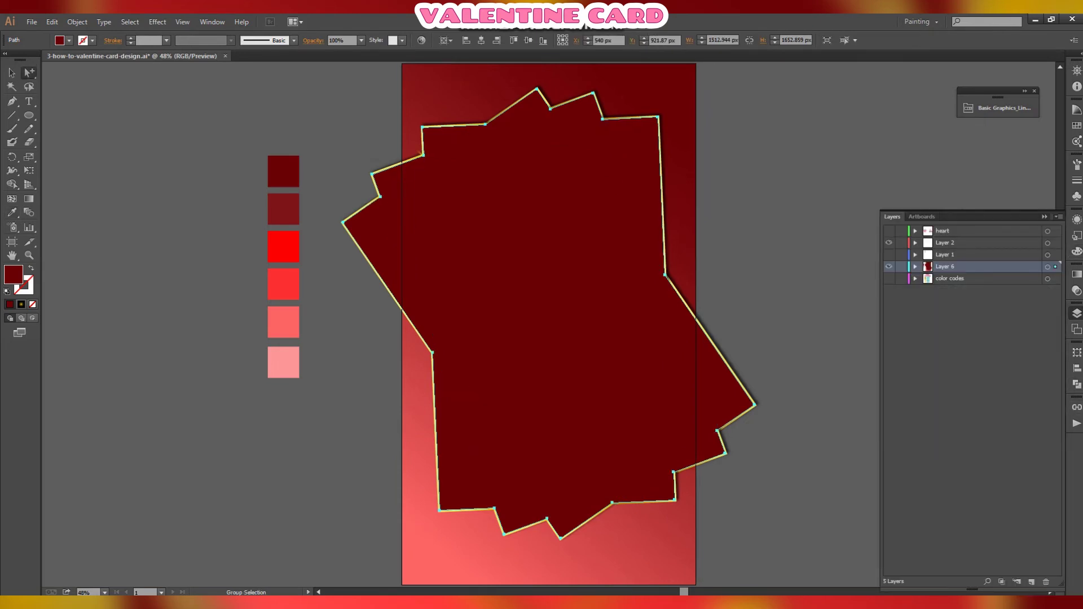
click(915, 267)
drag(957, 278, 846, 409)
right_click(582, 261)
mouse_move(643, 436)
click(777, 476)
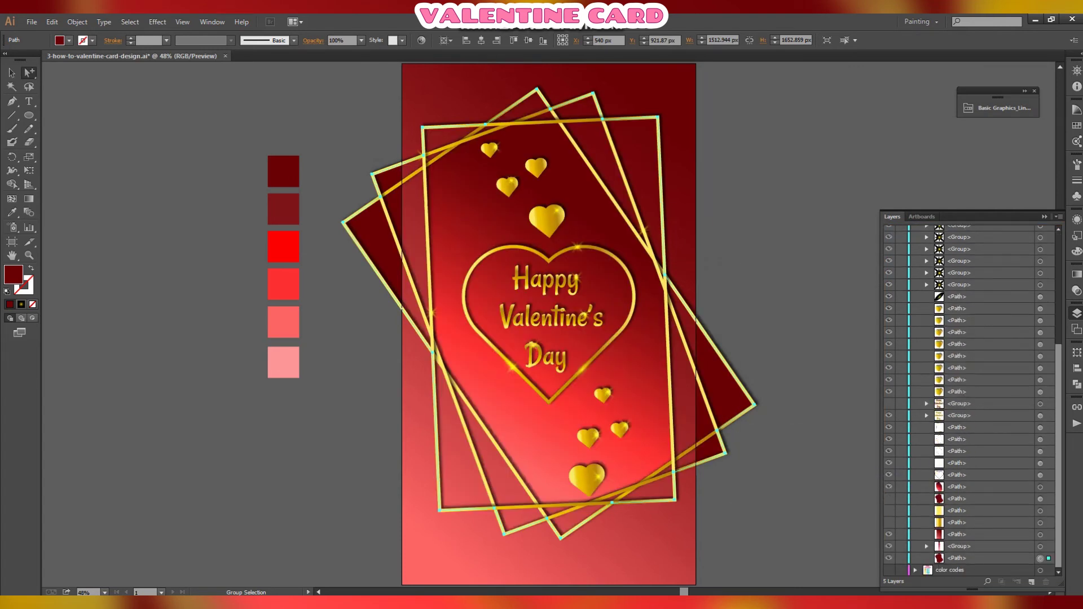
drag(957, 558, 957, 528)
Step: Duplicate the red gradient background rectangle in place, directly in front of the original
click(676, 550)
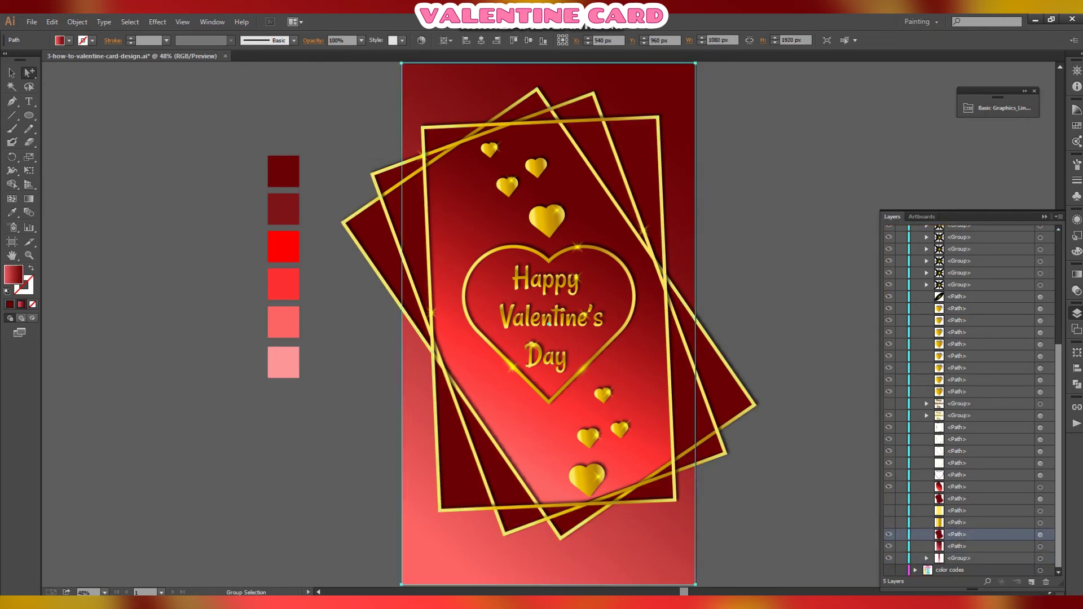
click(52, 21)
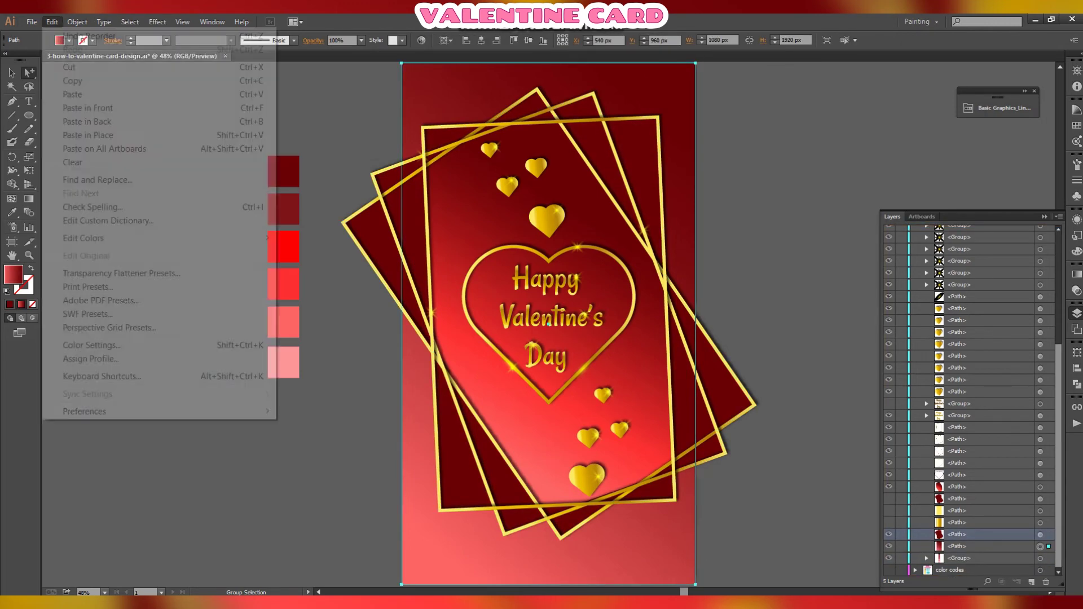
click(87, 108)
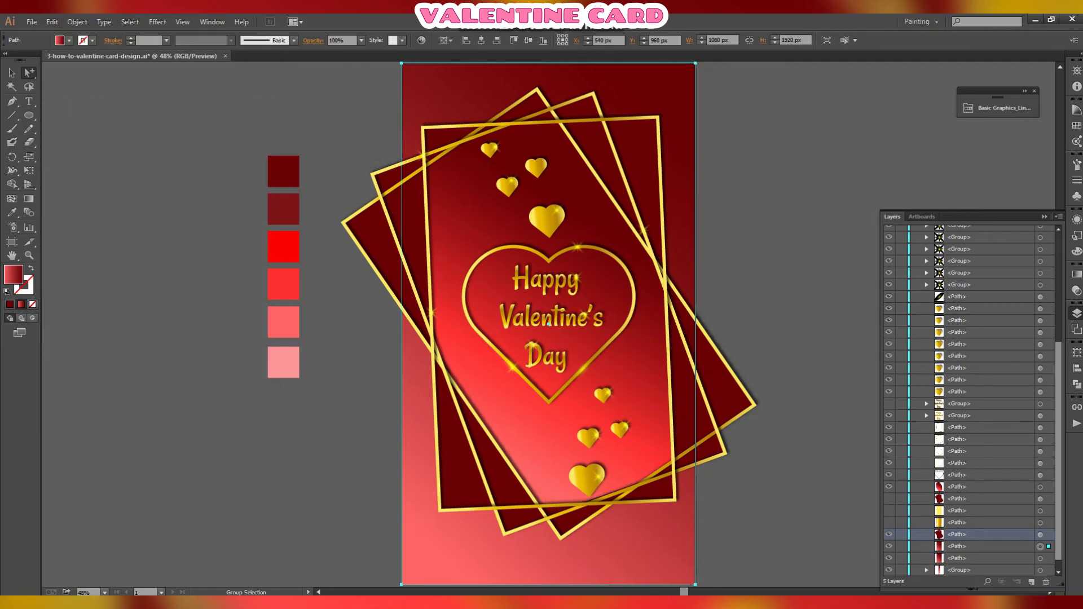
click(1077, 313)
click(812, 268)
Step: Copy the large gold heart above the greeting and place the copy on the empty canvas beside the card
click(547, 221)
click(52, 21)
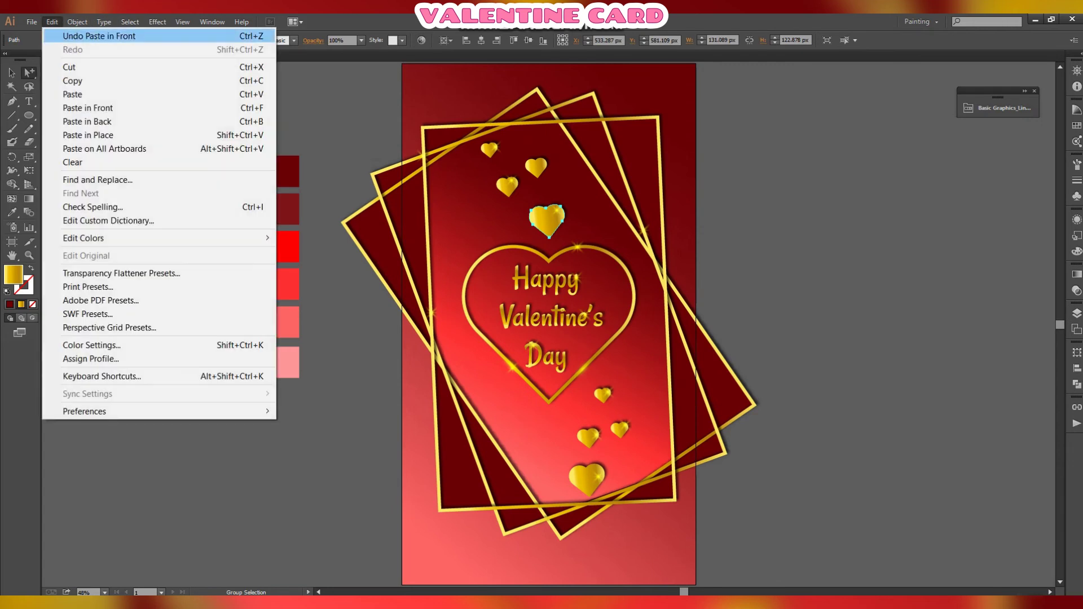
click(73, 81)
key(ctrl+v)
drag(564, 326, 802, 315)
key(v)
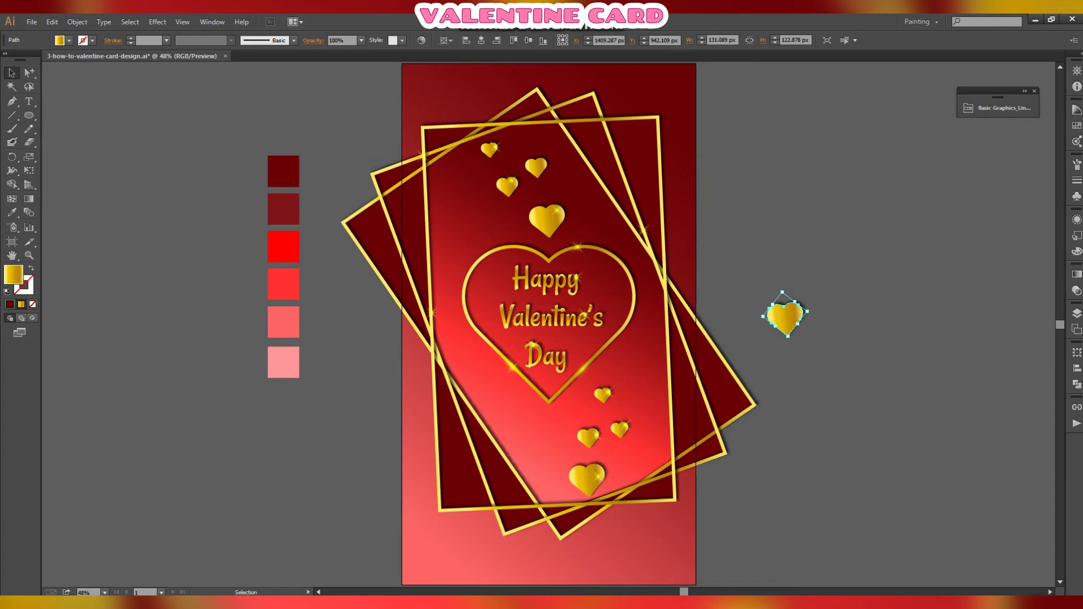
Step: Swap the copied heart's gold fill to its stroke and set the stroke weight to 3 pt
click(829, 316)
click(785, 317)
key(shift+x)
click(829, 316)
click(786, 317)
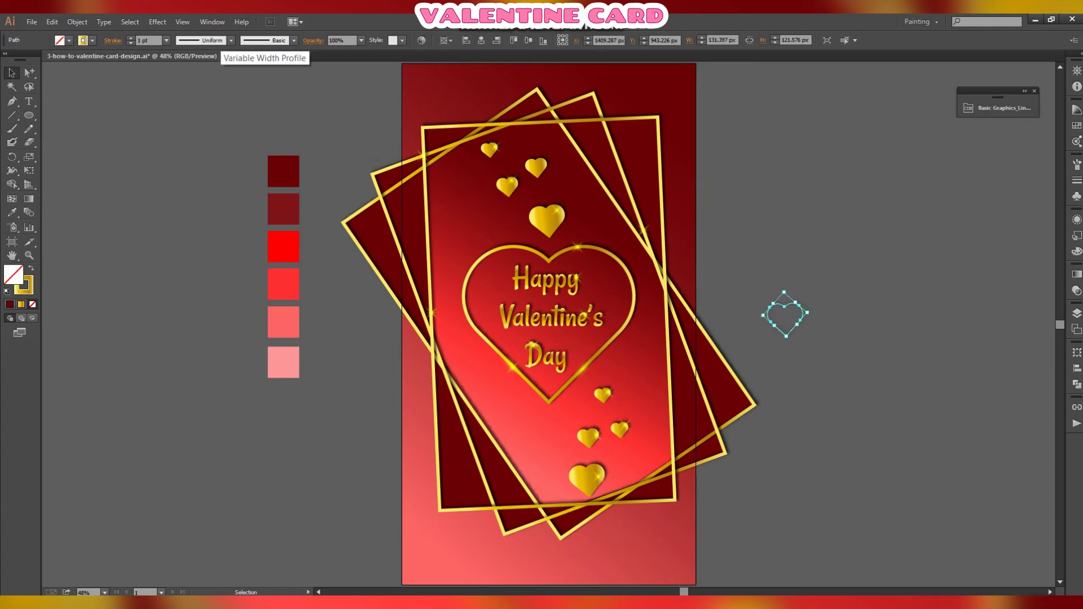
click(167, 40)
click(181, 115)
click(829, 339)
click(786, 336)
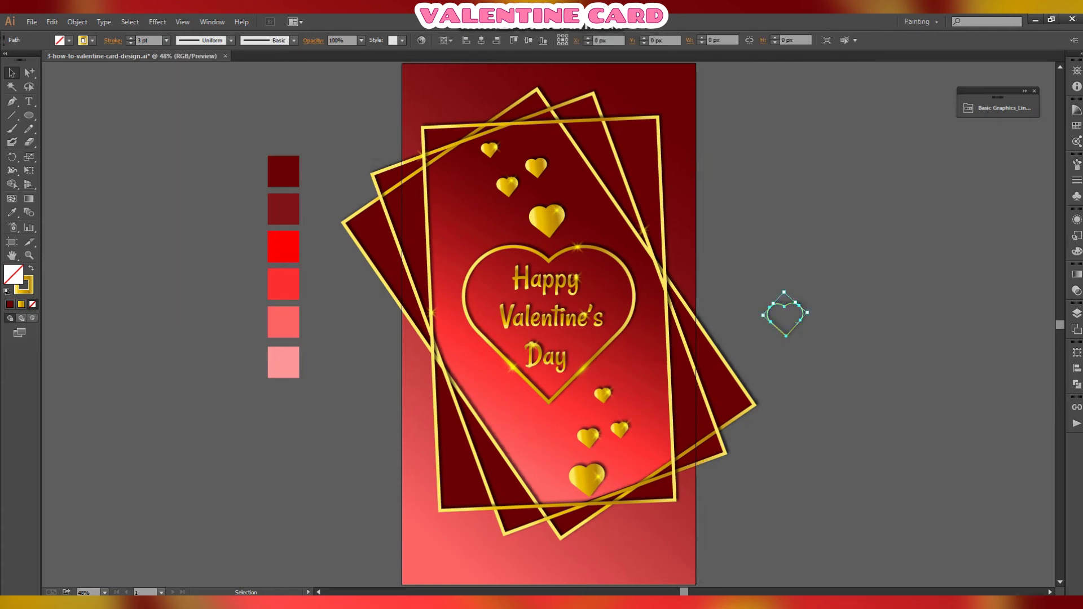
Step: Shrink the heart outline beside the card to about 78 px wide and 72 px high
drag(786, 336, 786, 319)
click(818, 337)
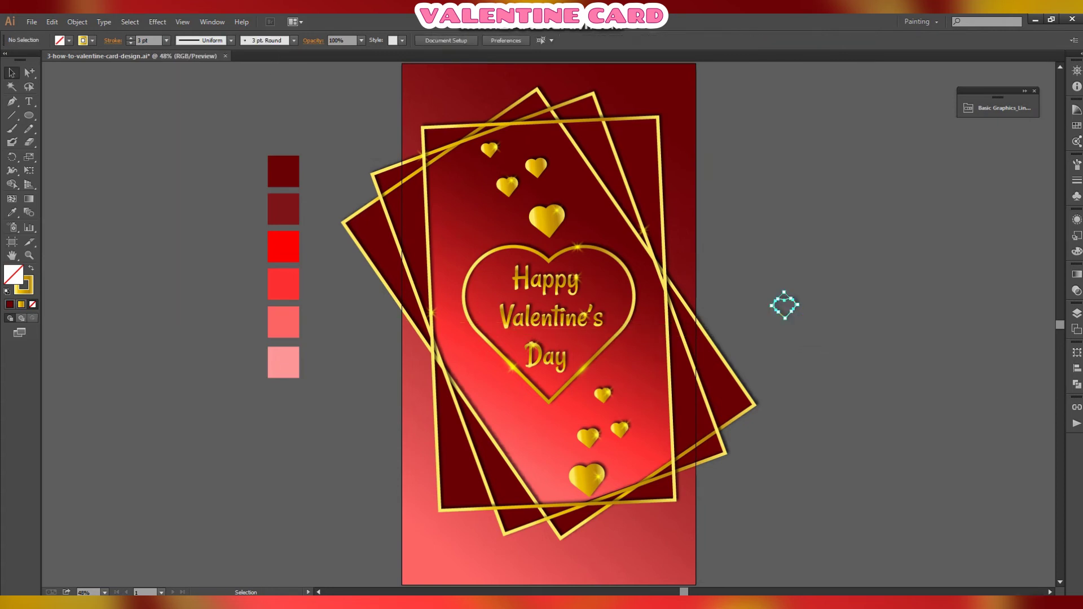
click(784, 304)
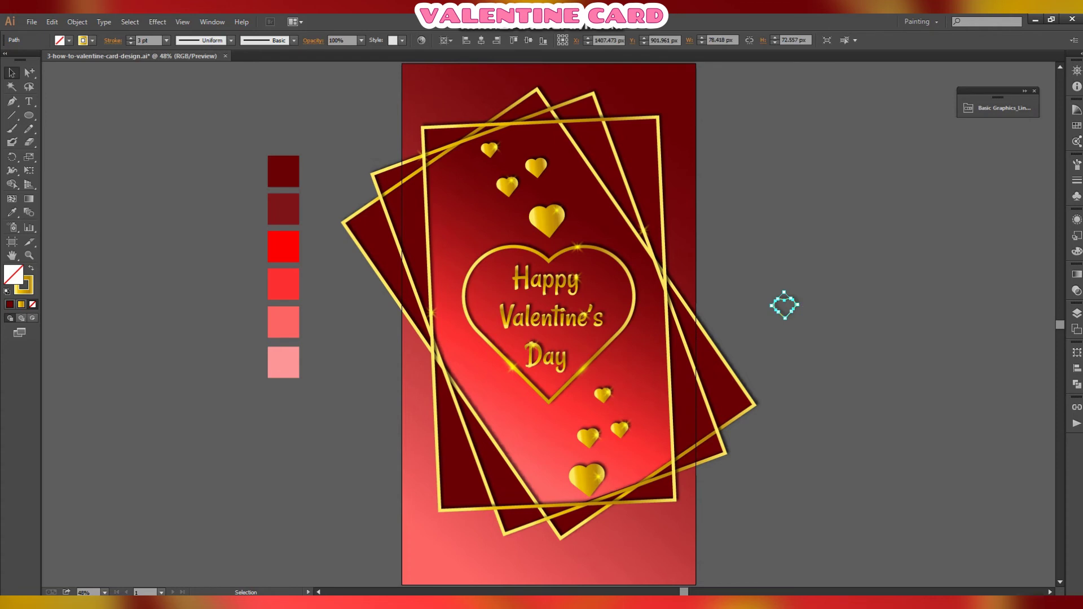
Step: Set the small heart outline's stroke to 4 pt and add the heart to the swatches as a pattern
click(1077, 126)
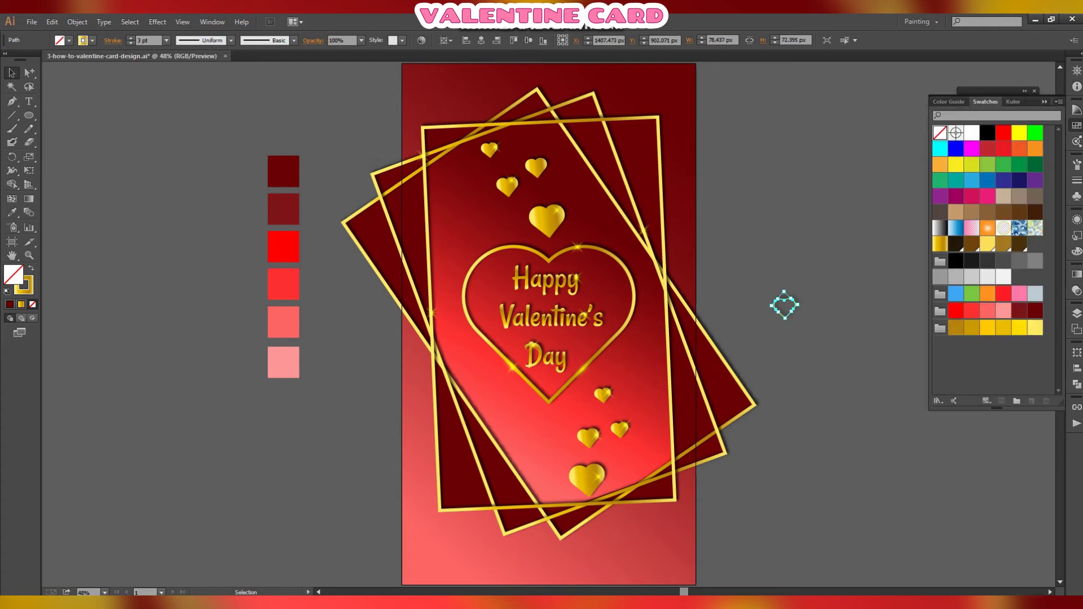
drag(793, 305, 1036, 245)
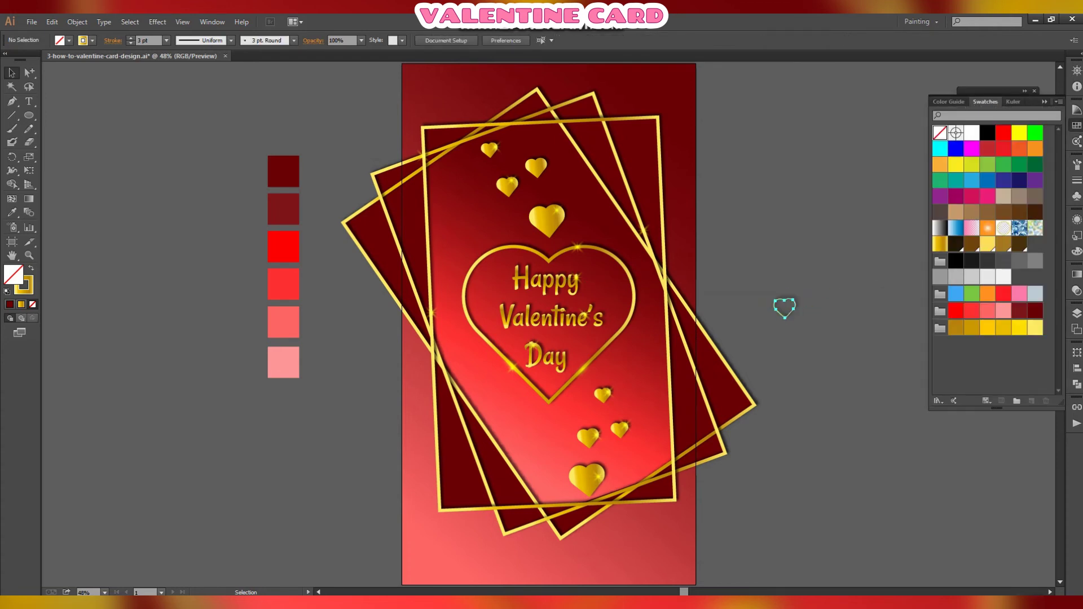
click(790, 314)
click(166, 41)
click(180, 127)
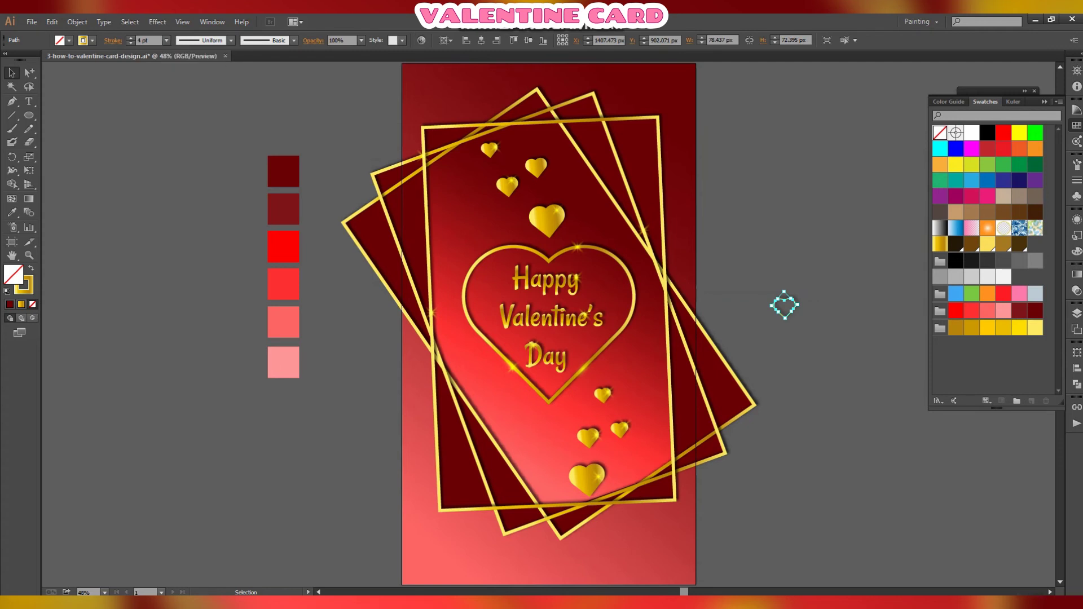
click(189, 147)
drag(793, 301, 1035, 228)
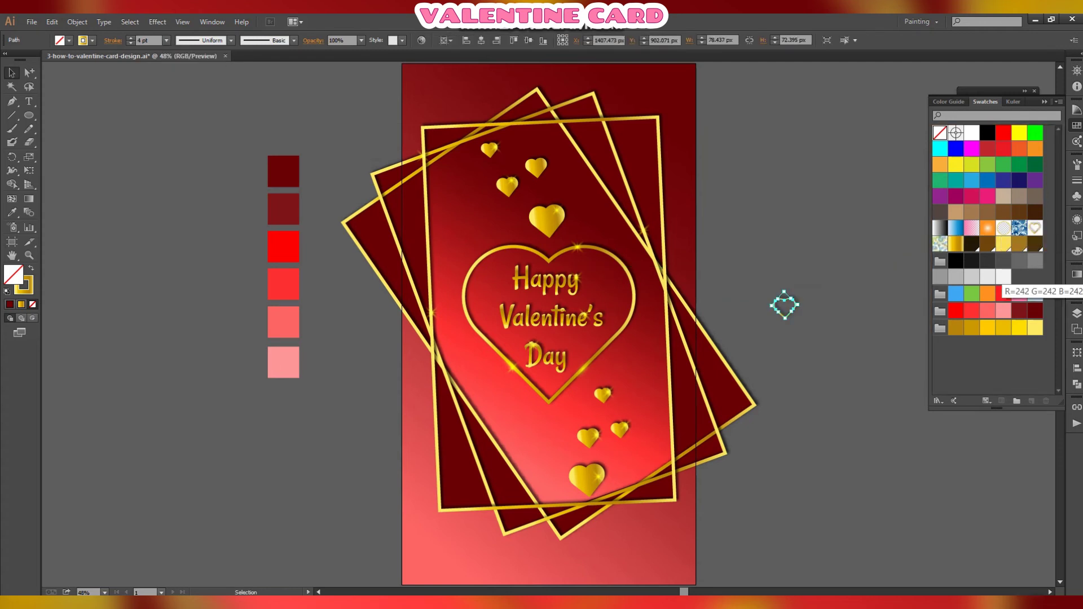
Step: Fill the duplicated background rectangle with the heart outline pattern and deselect it
click(1076, 313)
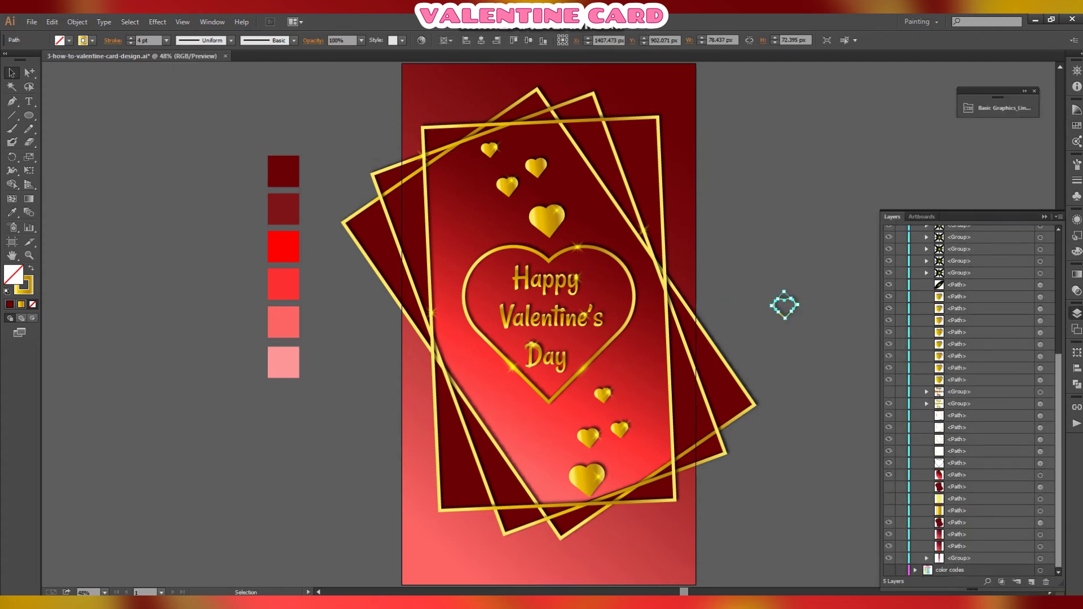
click(1040, 534)
click(1076, 313)
click(1076, 125)
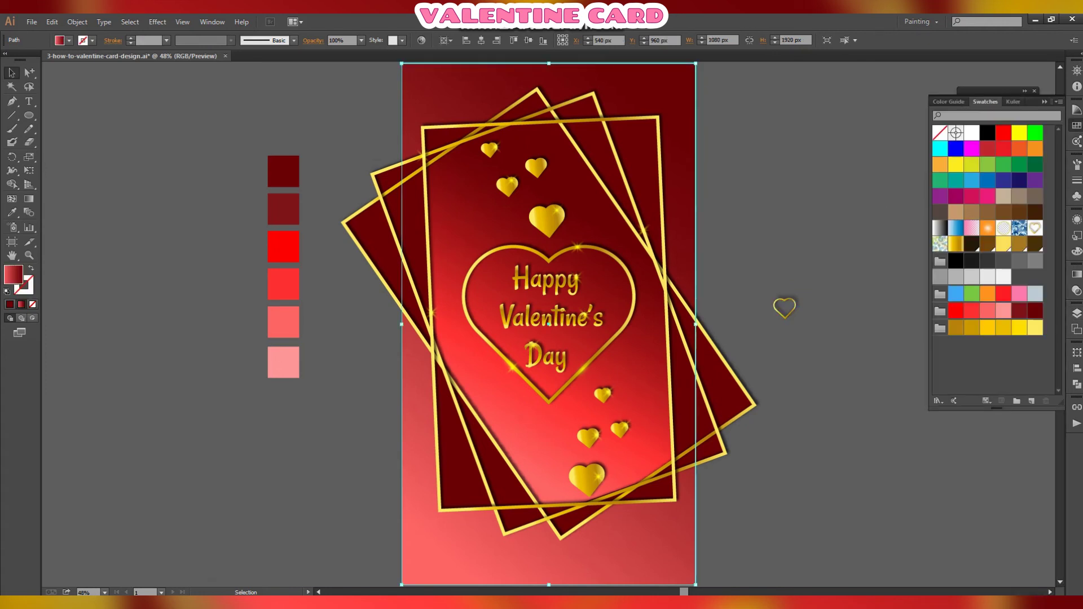
click(1034, 228)
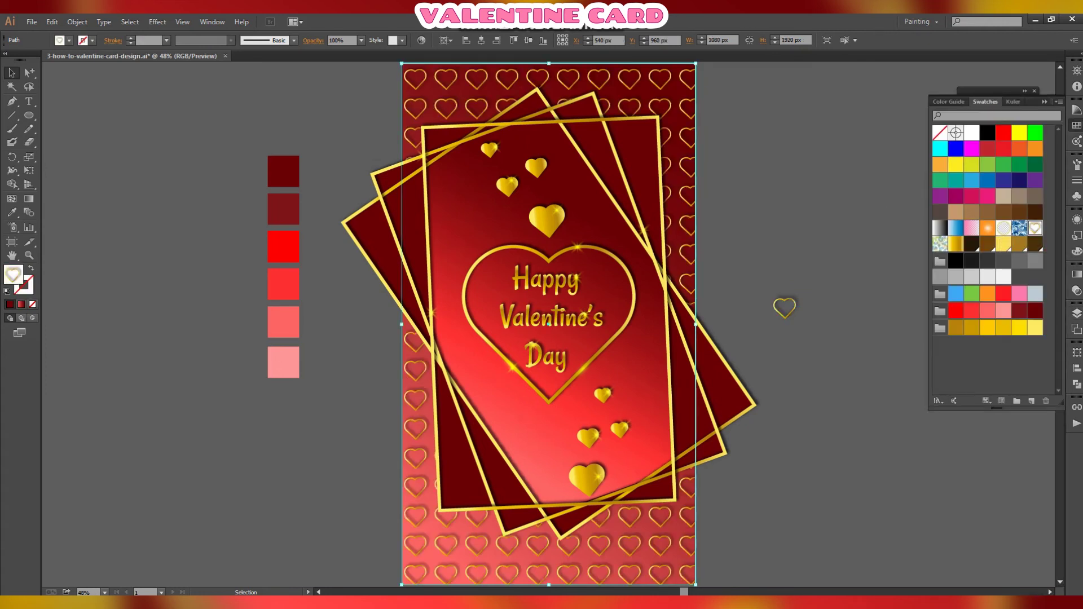
key(ctrl+shift+a)
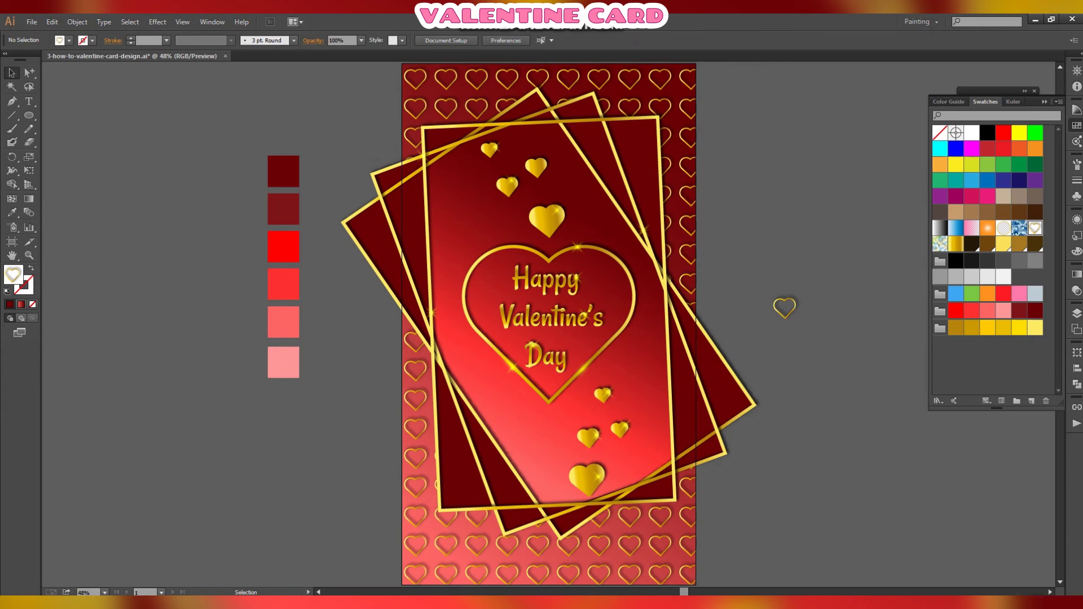
Step: Edit the heart pattern so its tile type is Brick by Row, and save the change
double_click(1035, 228)
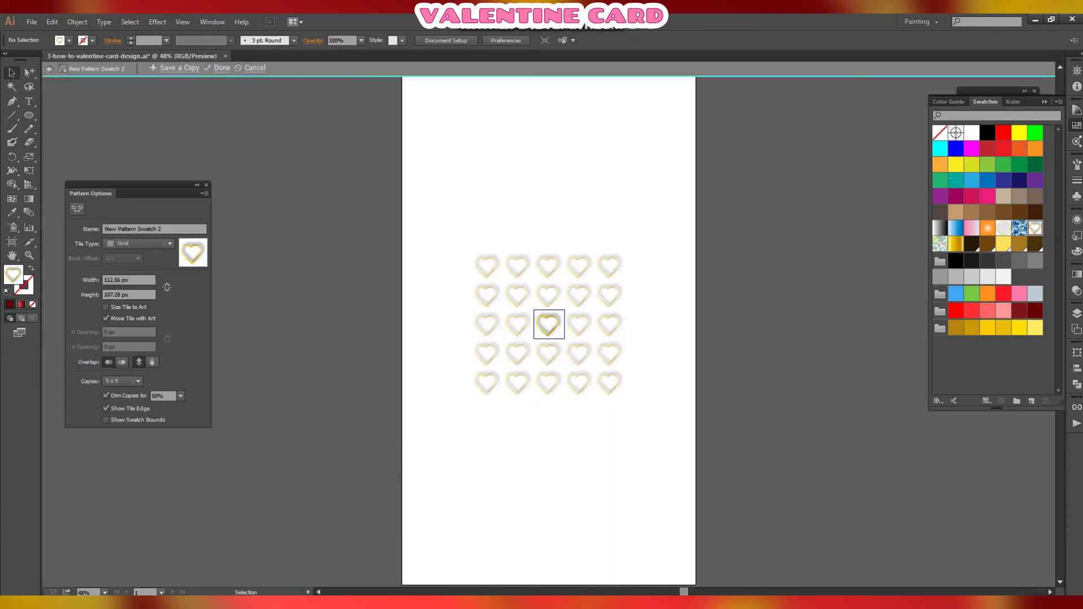
drag(504, 287, 555, 348)
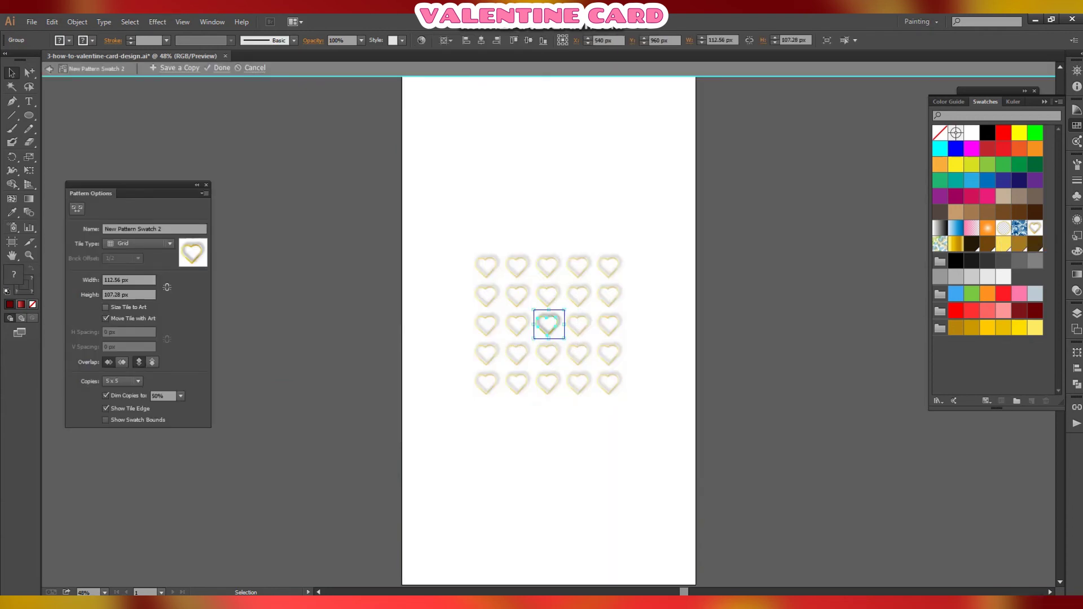
click(138, 243)
click(131, 268)
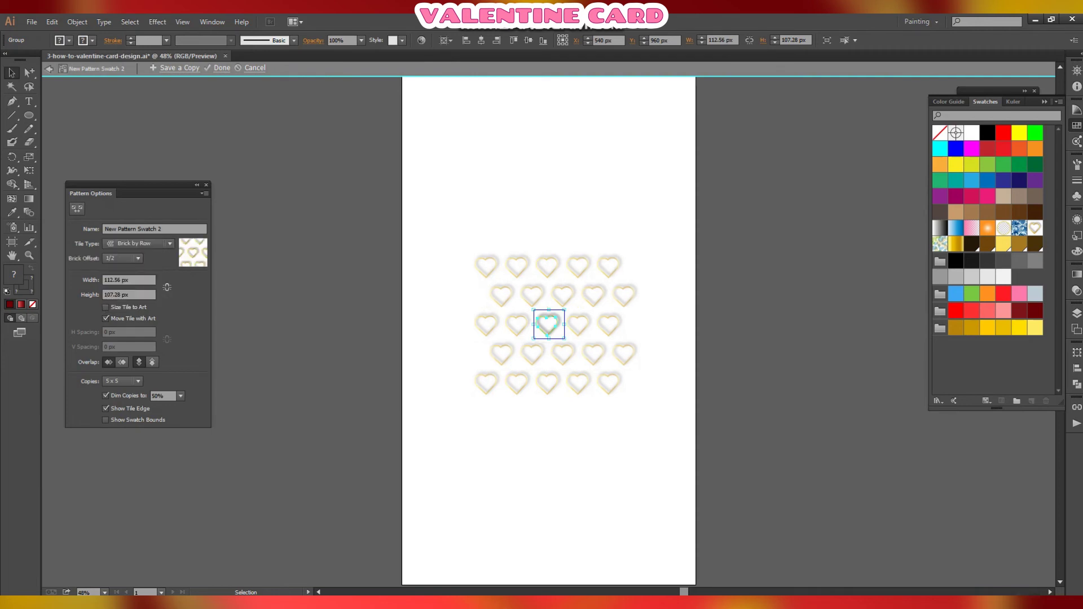
click(221, 68)
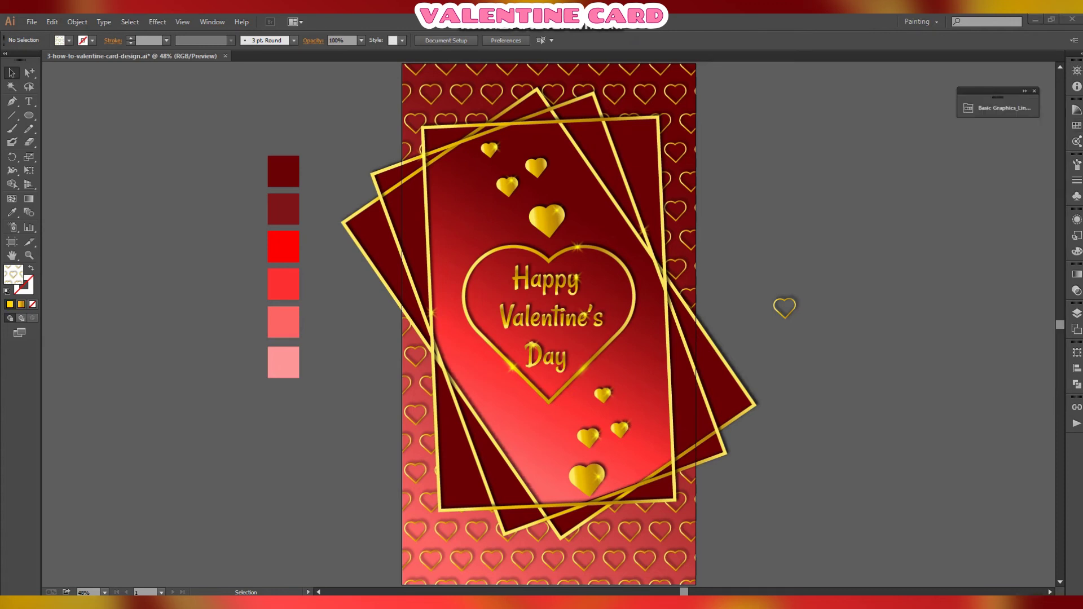
Step: Open the second heart pattern for editing, swap its heart's gold stroke to the fill and enlarge it to about 250 × 231 px
click(1077, 125)
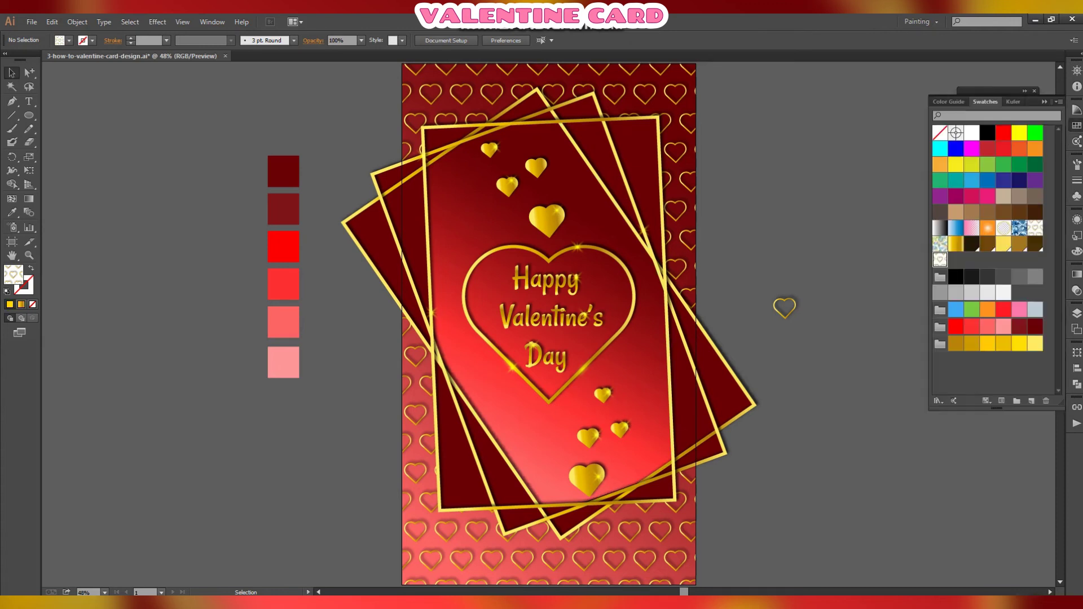
double_click(940, 260)
click(554, 325)
click(586, 340)
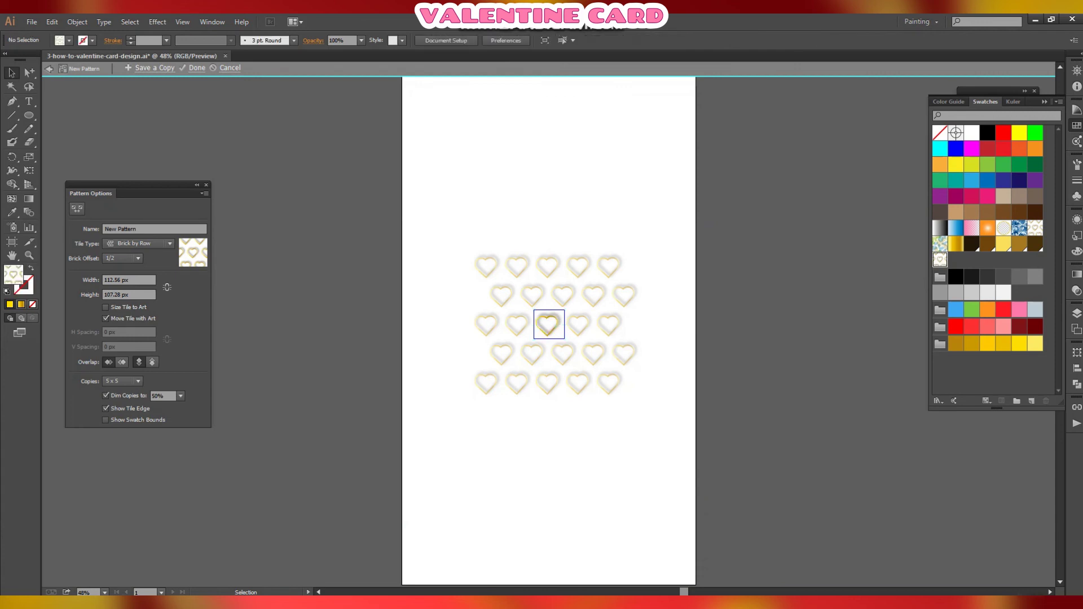
click(555, 325)
click(29, 72)
click(586, 340)
click(555, 326)
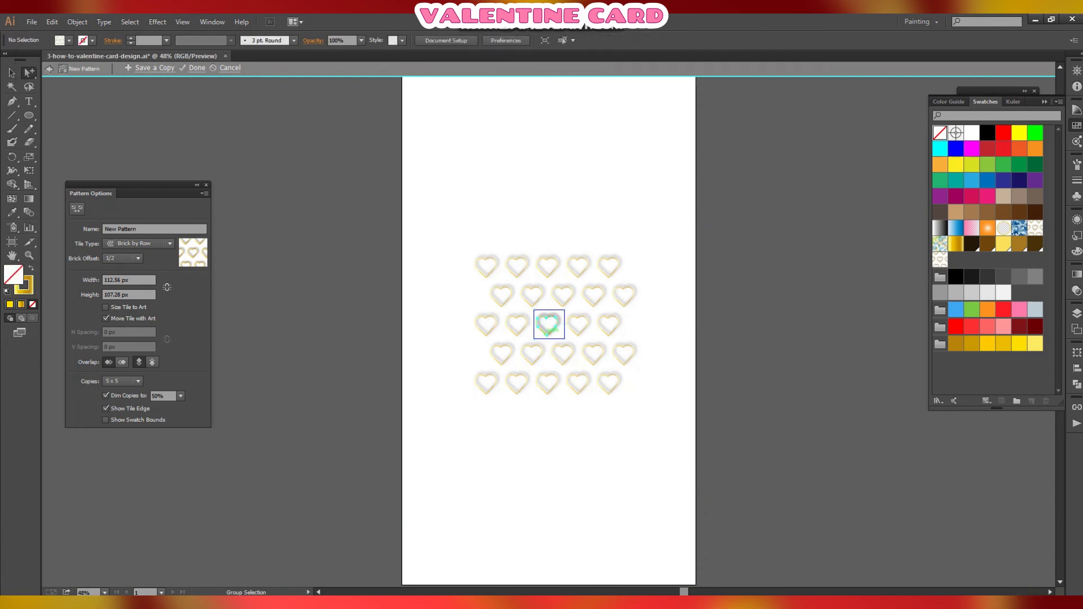
click(31, 268)
key(v)
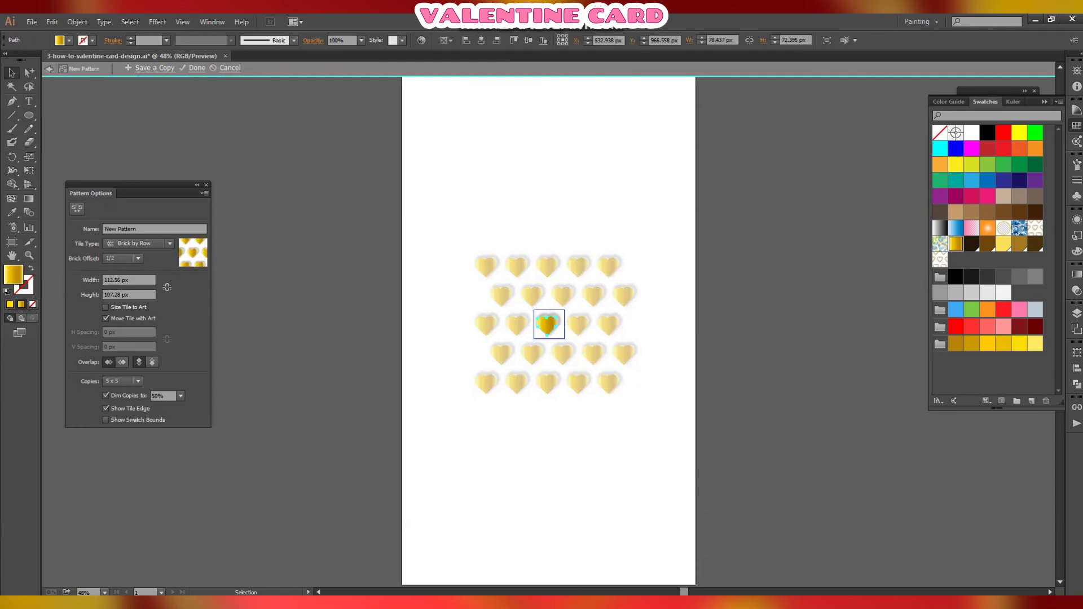
drag(564, 339, 630, 402)
Step: Recolour the middle stop of the pattern heart's gold gradient to dark brown
click(1077, 274)
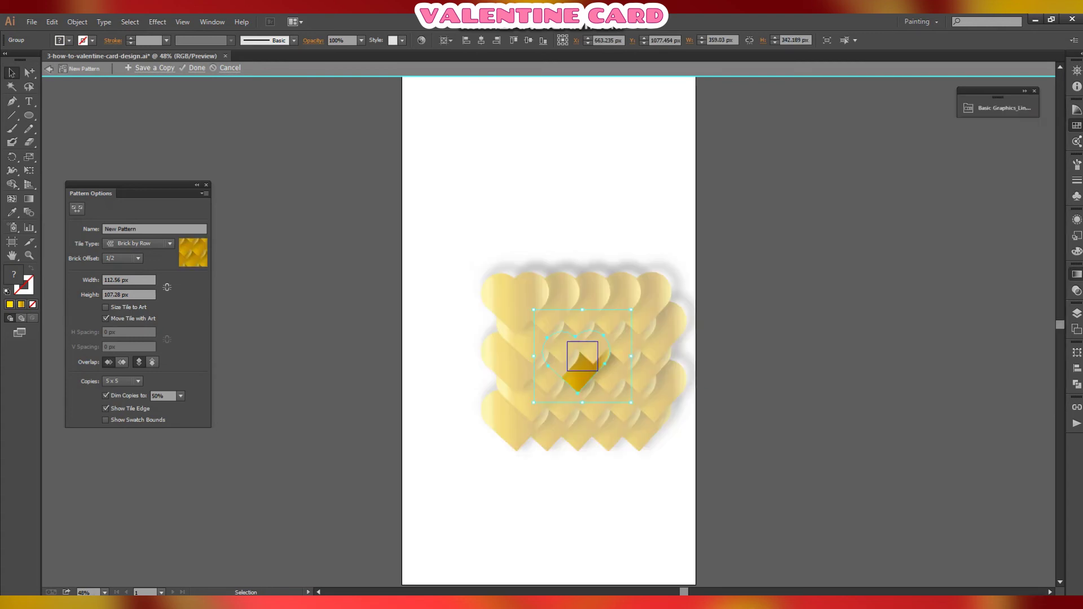
click(29, 73)
click(451, 316)
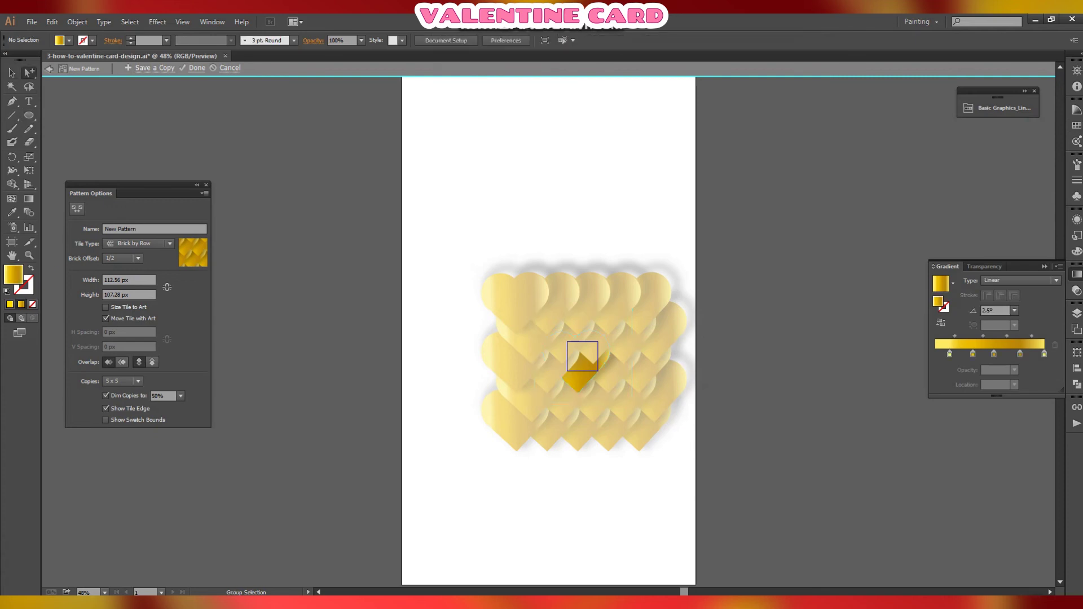
click(579, 379)
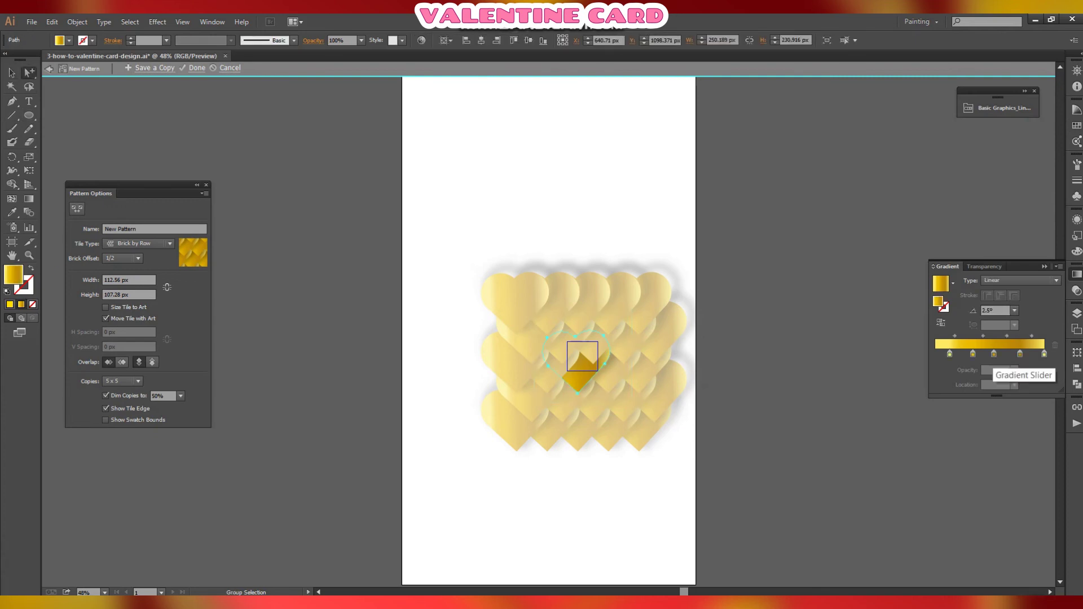
double_click(994, 354)
click(984, 405)
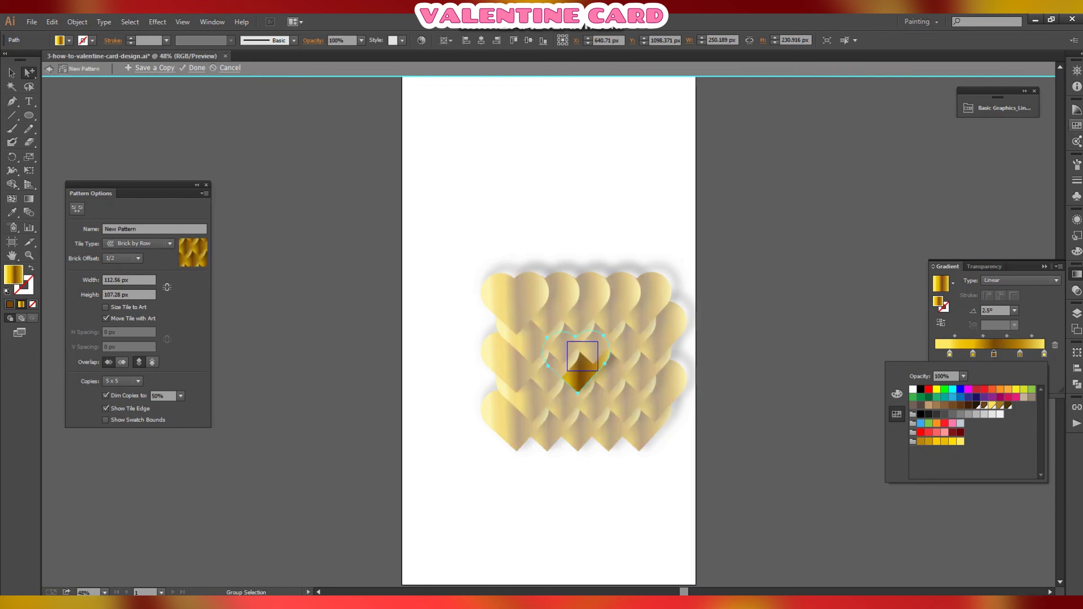
Step: Leave pattern editing and return to the card artwork
key(Escape)
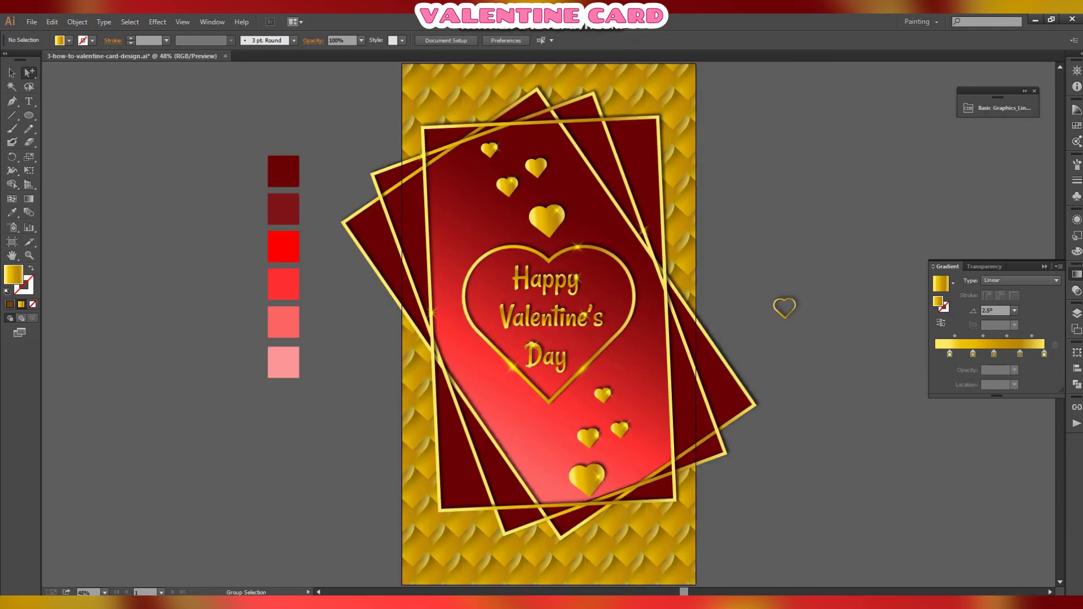
scroll(548, 324, up, 3)
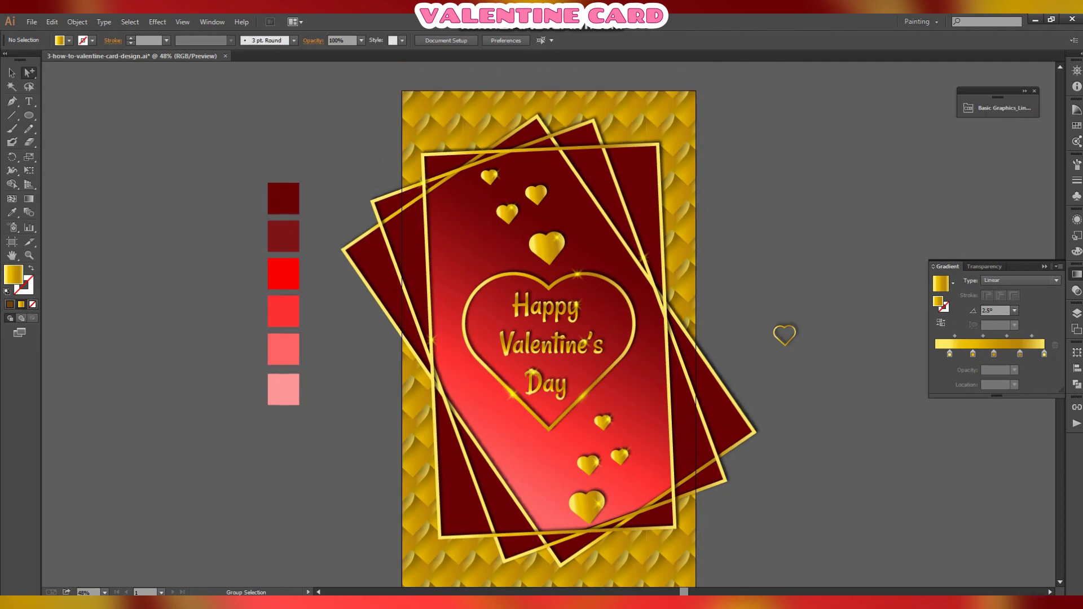
Step: Copy the right frame edge's glint to the upper-right frame crossing and the left edge's glint to the upper part of that edge
key(z)
click(594, 312)
click(546, 404)
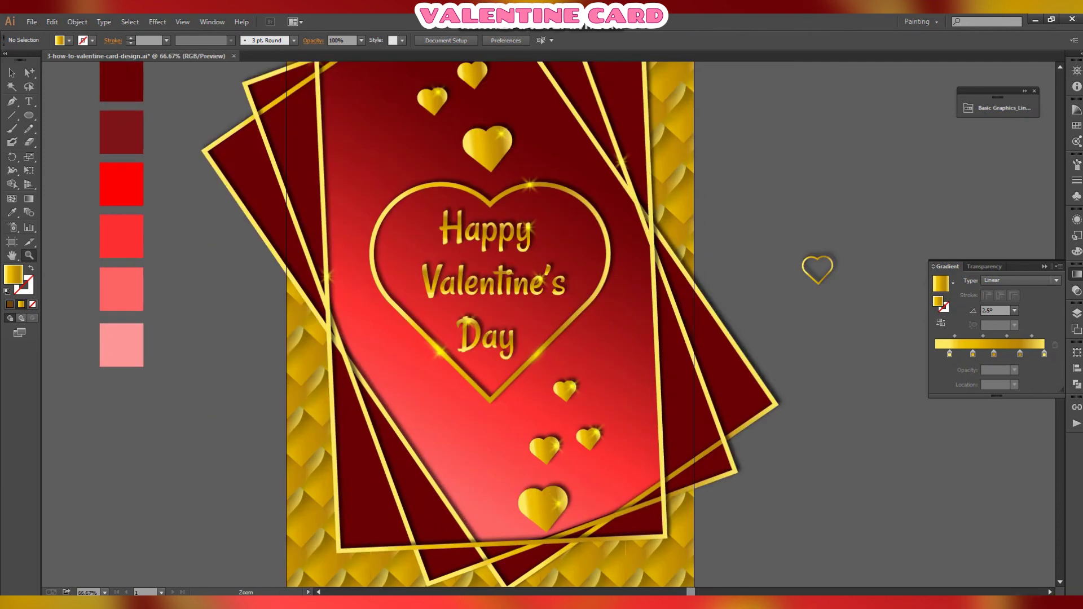
key(y)
scroll(492, 324, up, 5)
key(v)
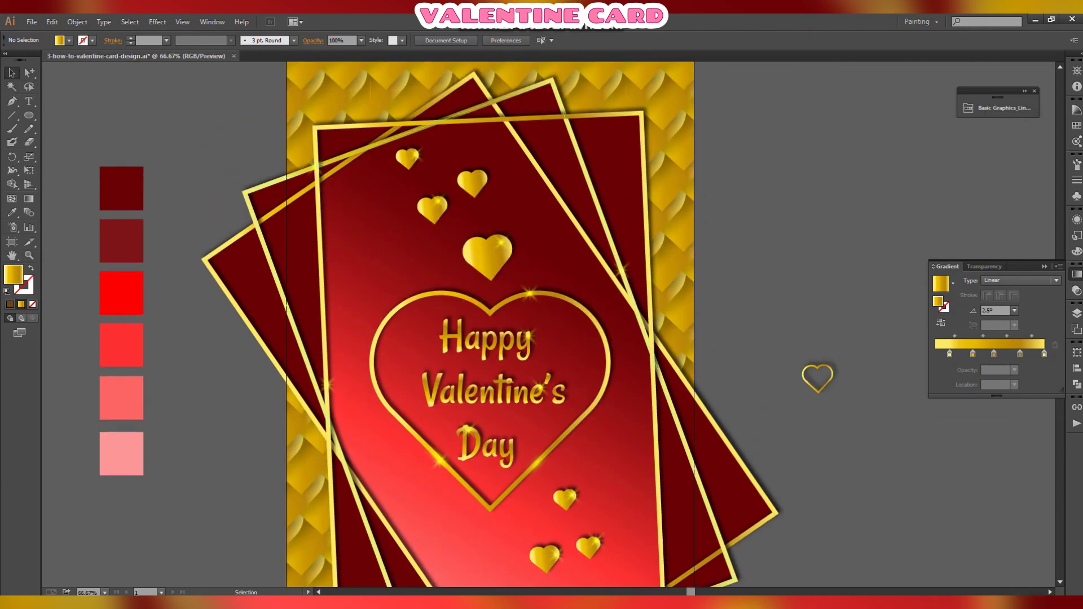
drag(623, 271, 564, 116)
key(ctrl+shift+a)
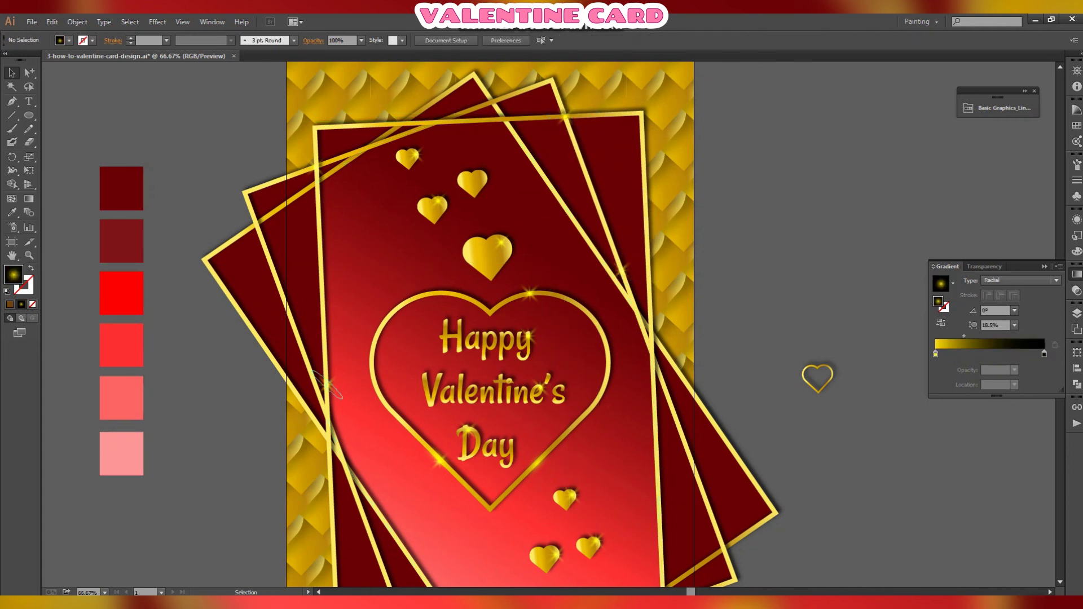
drag(328, 386, 317, 192)
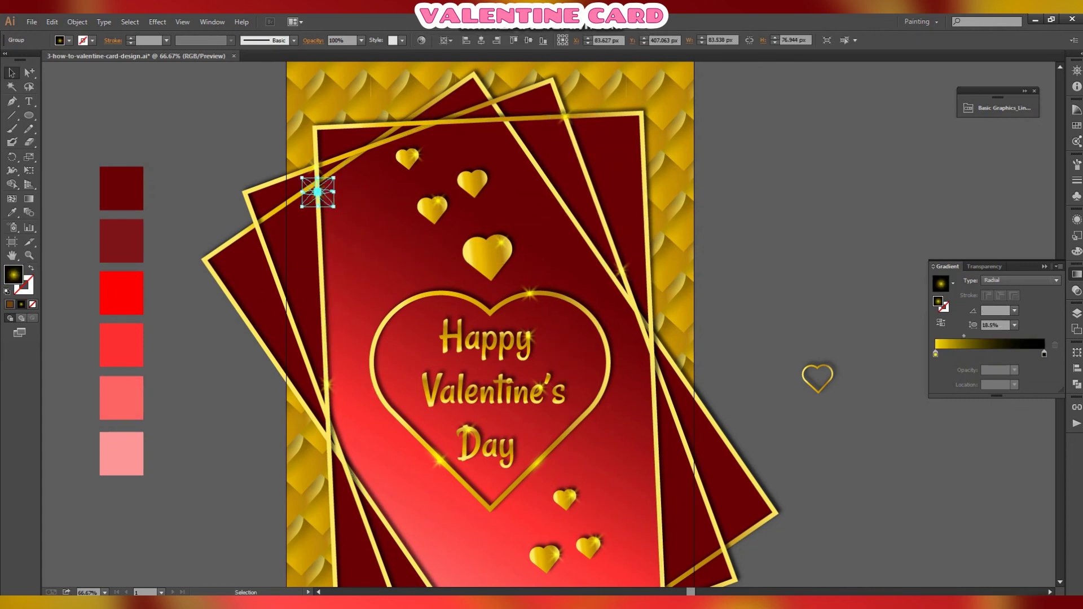
key(ctrl+shift+a)
Step: Copy the elongated glow from the heart outline onto the lower right frame edge, rotate it to follow the edge and nudge it into place
scroll(485, 324, down, 3)
drag(538, 395, 661, 363)
key(Left)
key(Left)
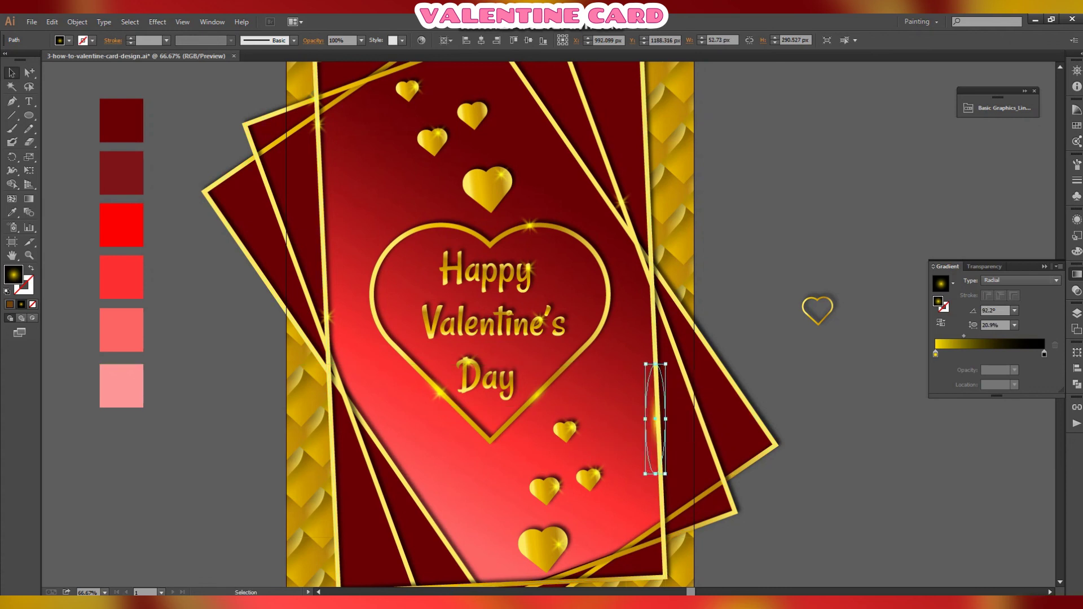
drag(669, 477, 672, 476)
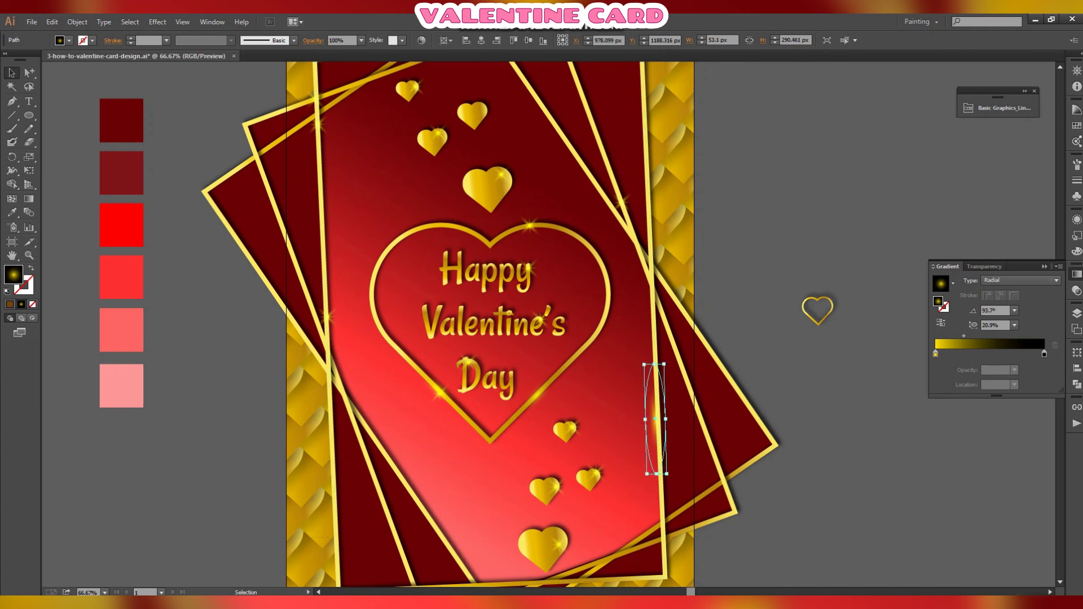
click(787, 485)
drag(656, 420, 658, 419)
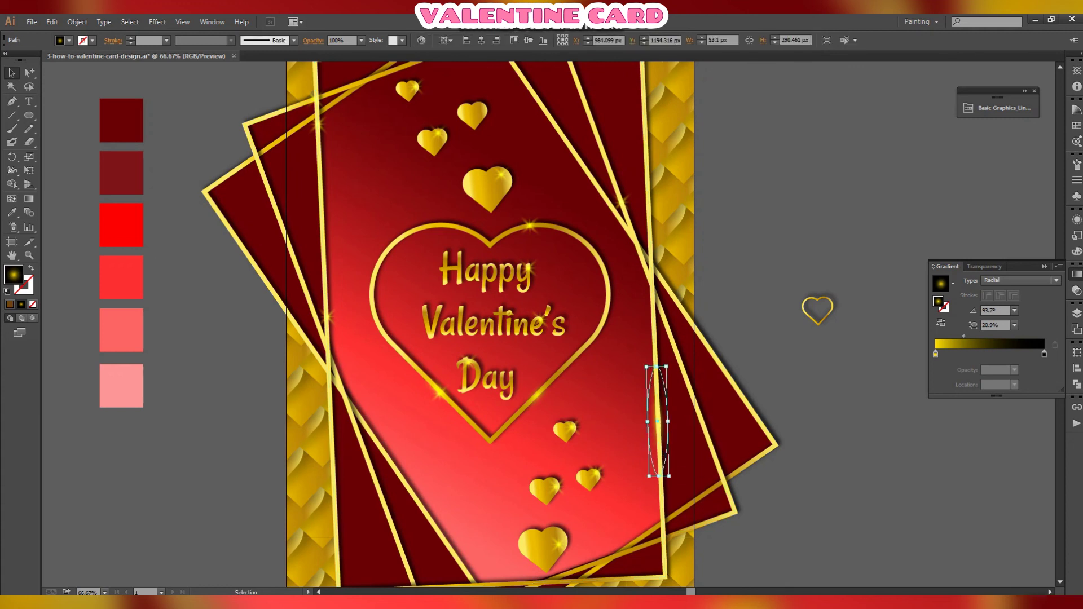
click(790, 429)
Step: Create a 1080 × 1920 px rectangle with no fill and centre it horizontally and vertically on the artboard
scroll(790, 429, down, 4)
scroll(493, 324, up, 6)
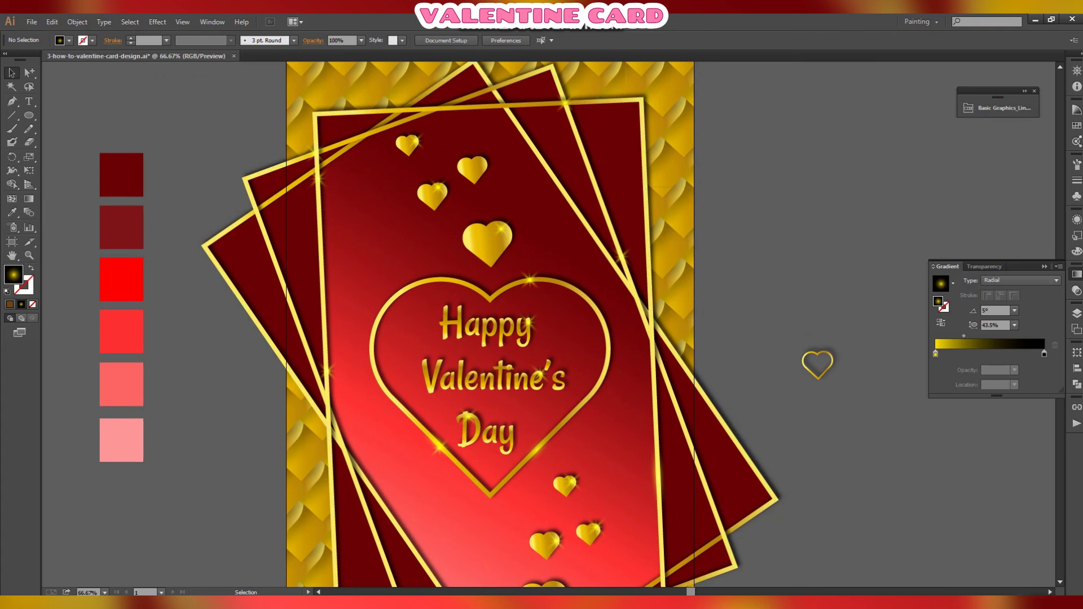
key(ctrl+0)
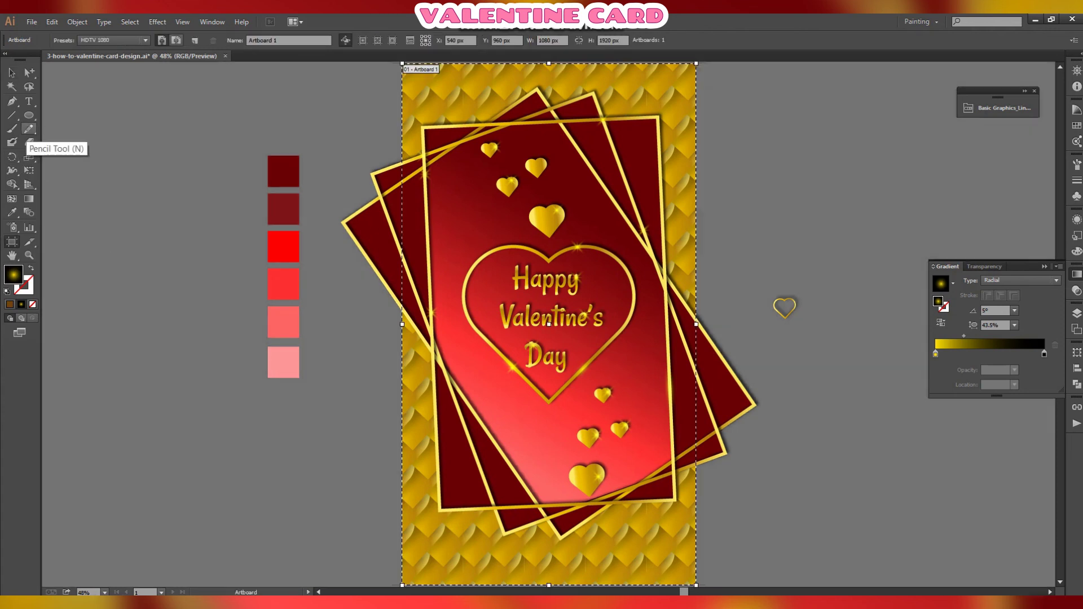
click(28, 115)
click(79, 117)
click(815, 232)
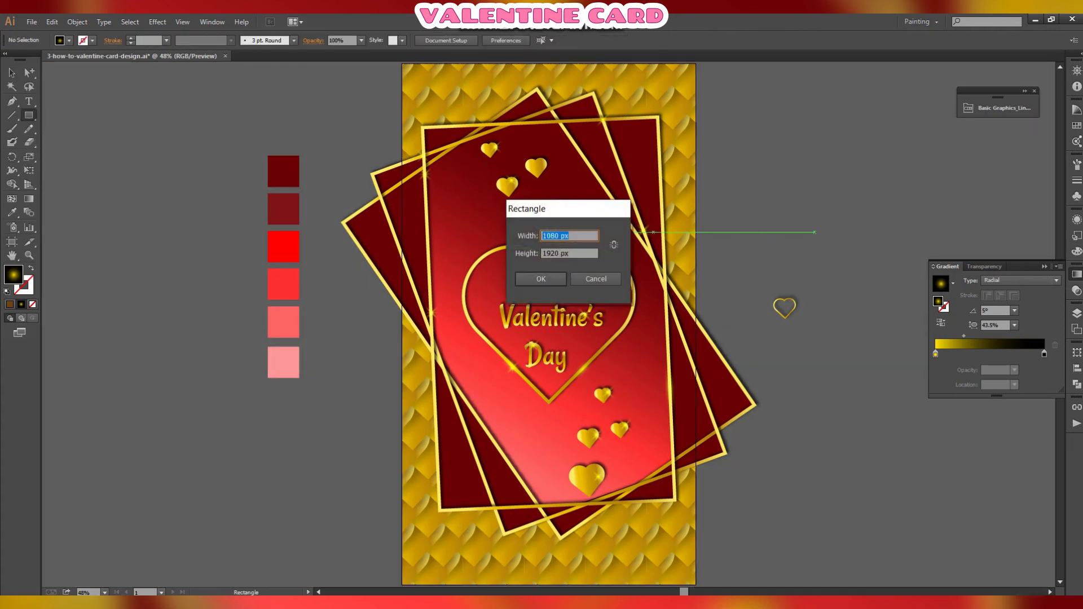
click(541, 279)
click(32, 305)
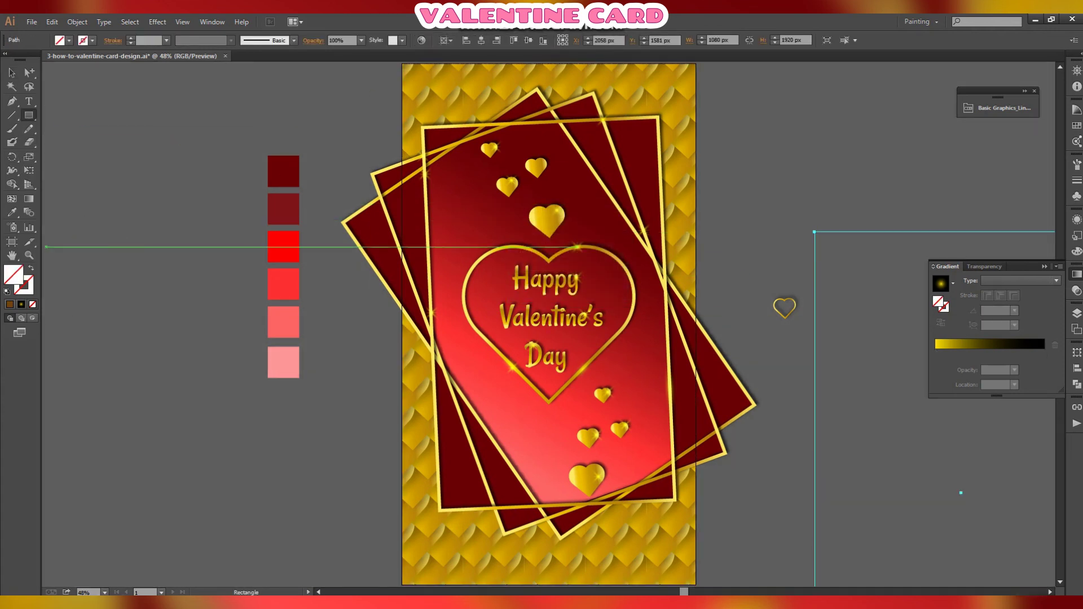
click(481, 40)
click(528, 40)
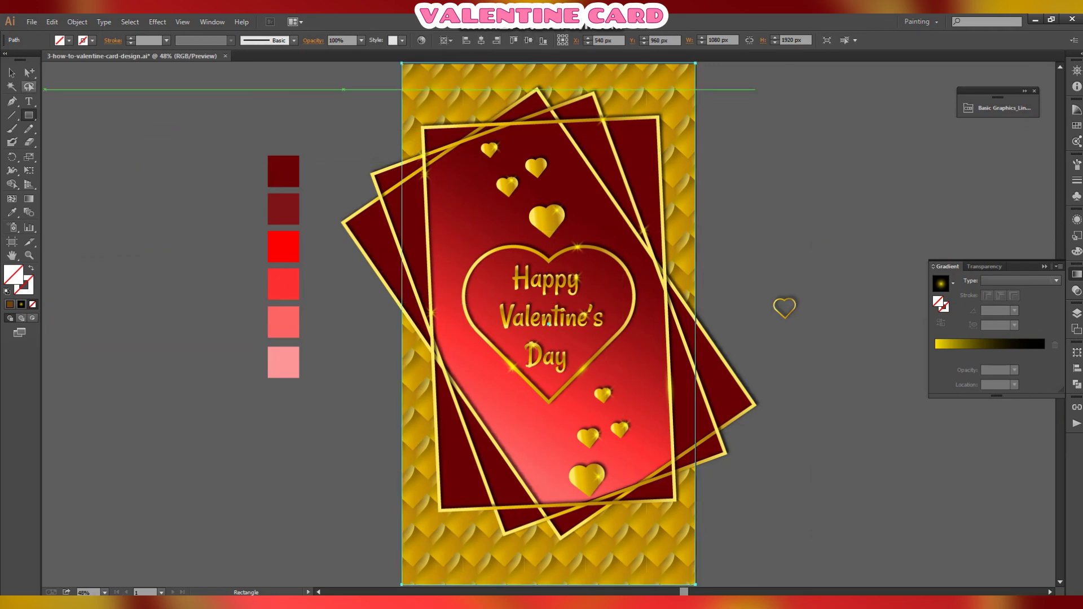
Step: Select all the card artwork together with the empty rectangle and make a clipping mask to crop everything to the artboard
click(12, 72)
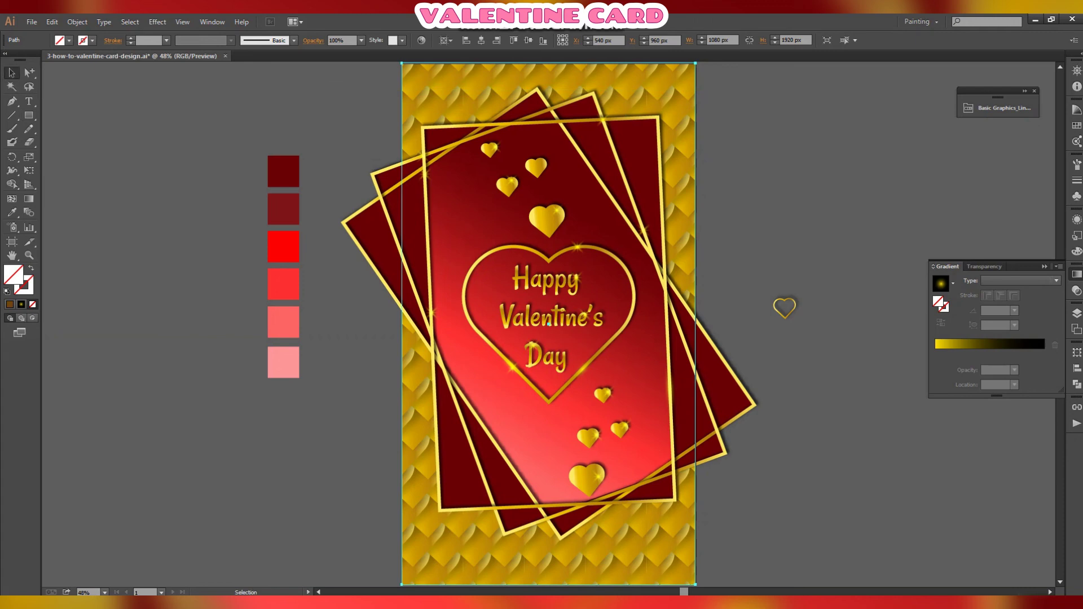
drag(352, 102, 733, 547)
click(78, 22)
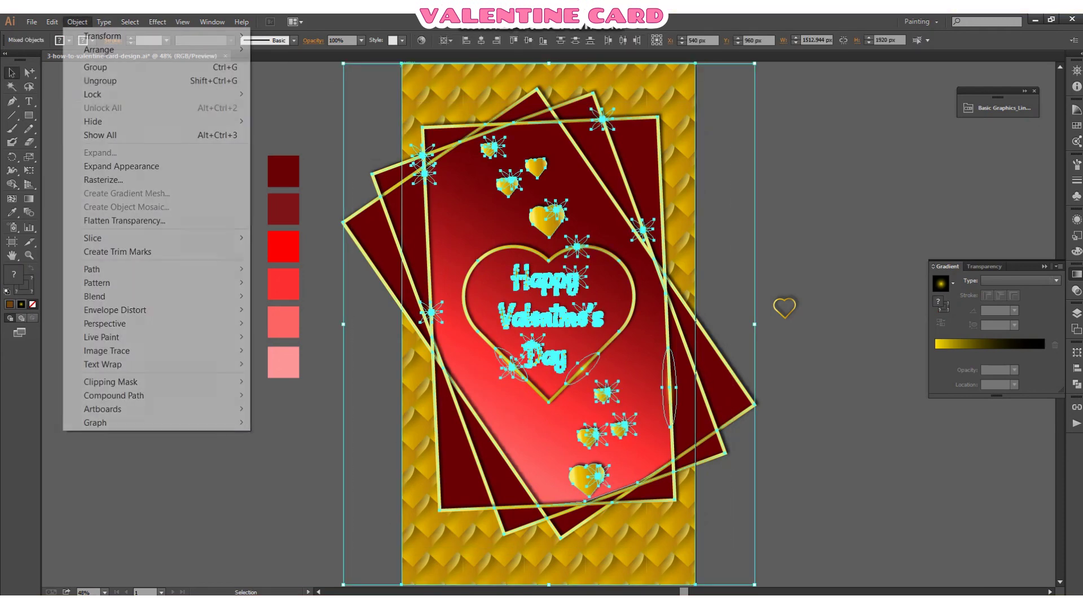
mouse_move(113, 269)
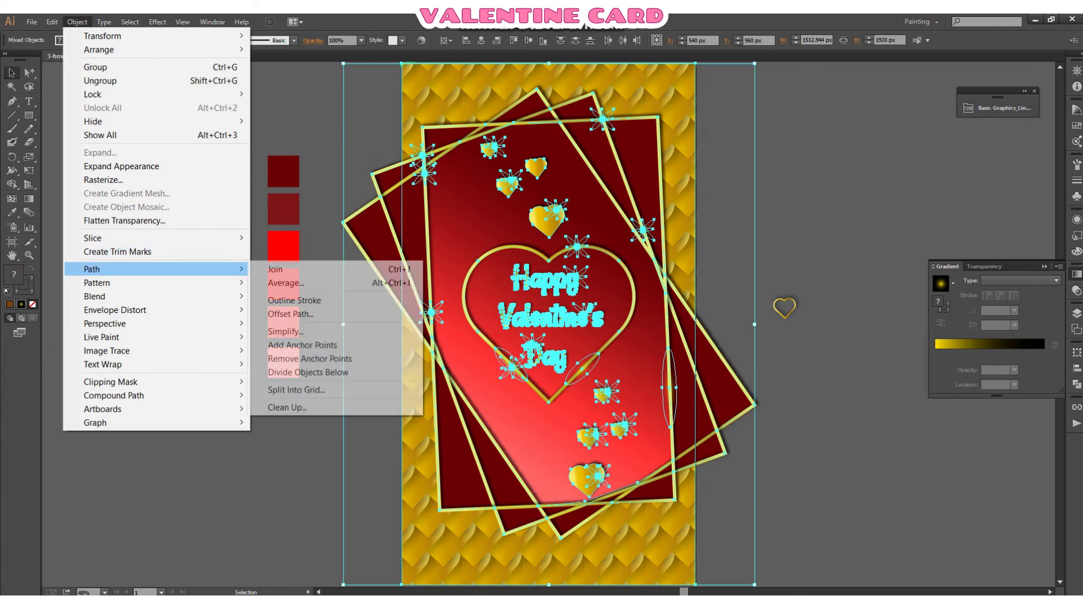
mouse_move(113, 382)
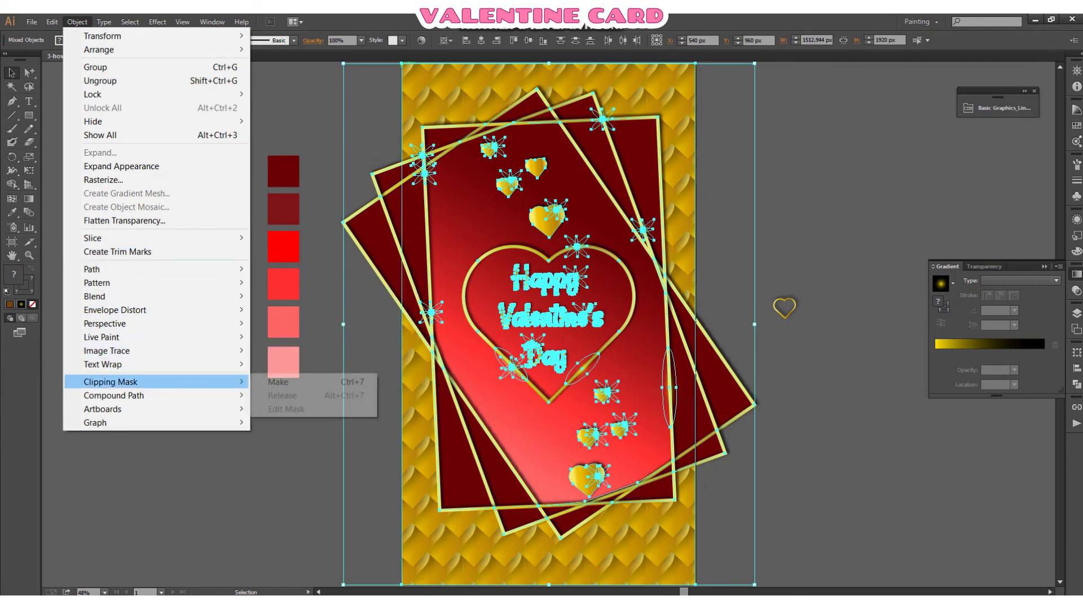
click(278, 381)
click(311, 387)
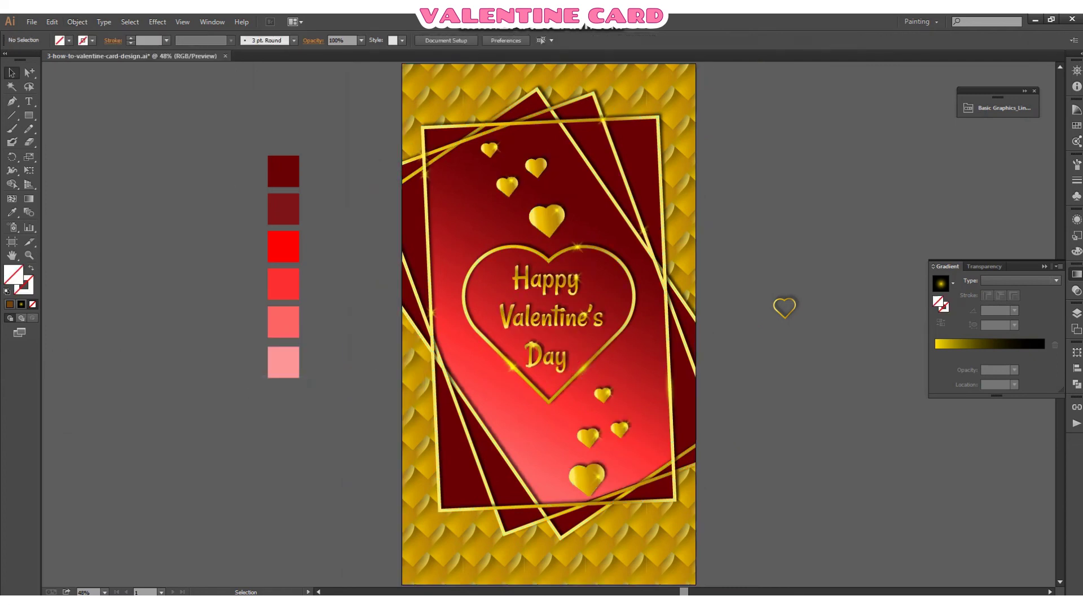